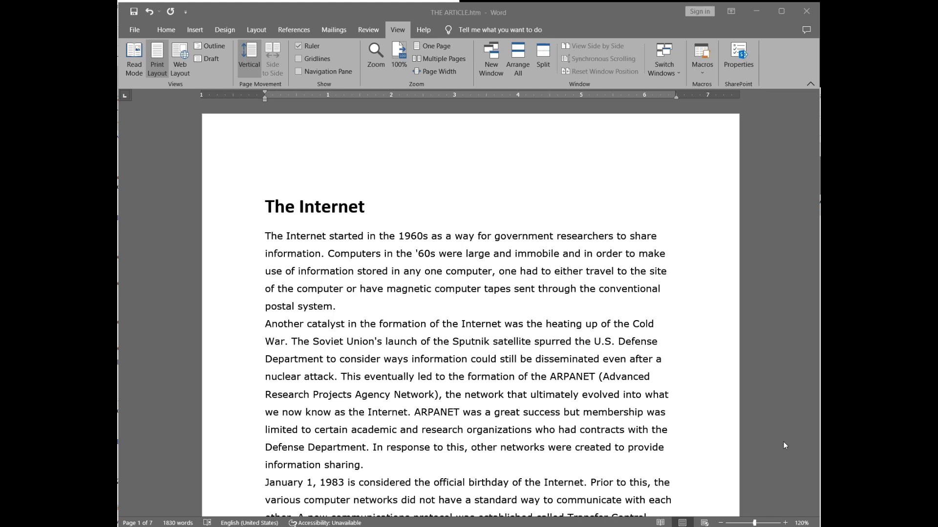
Examine the whole article from the opening section to the last page for its headings, spacing and page breaks.
left_click(167, 29)
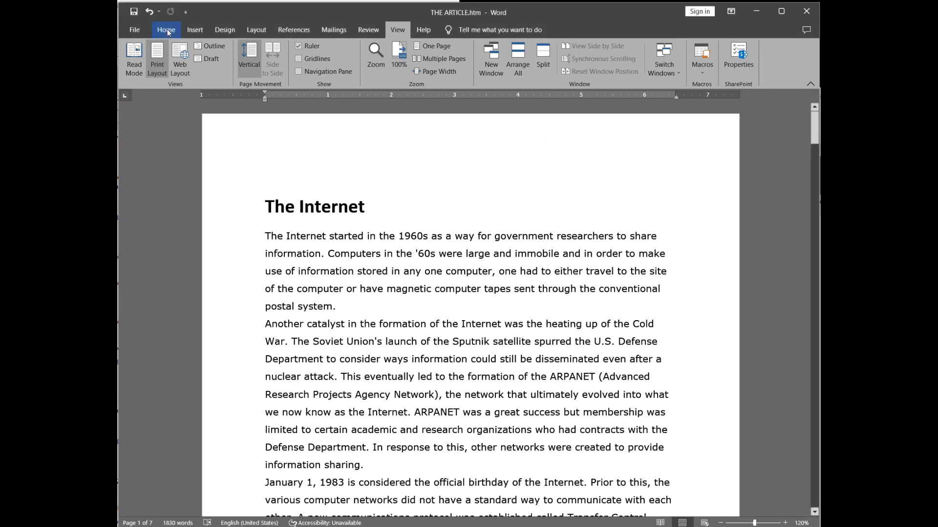
left_click(166, 29)
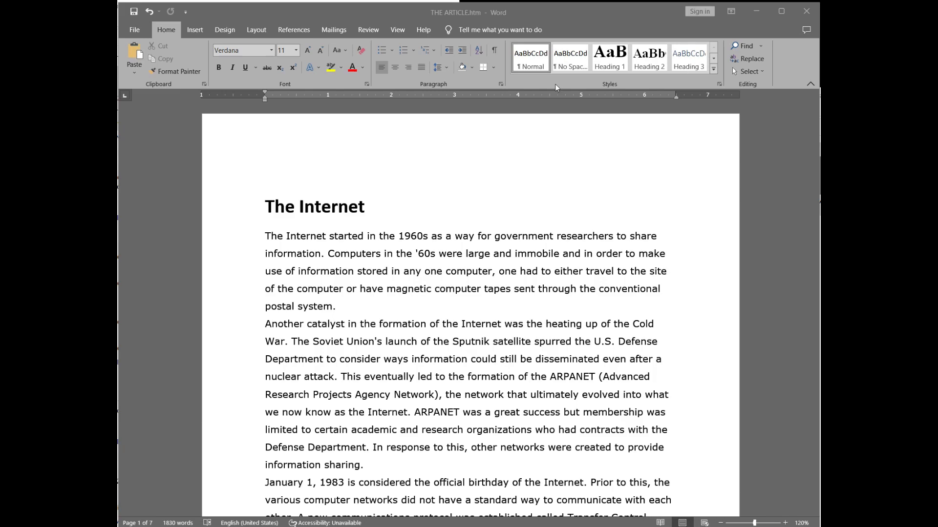
scroll(520, 185, "down", 5)
scroll(519, 186, "down", 8)
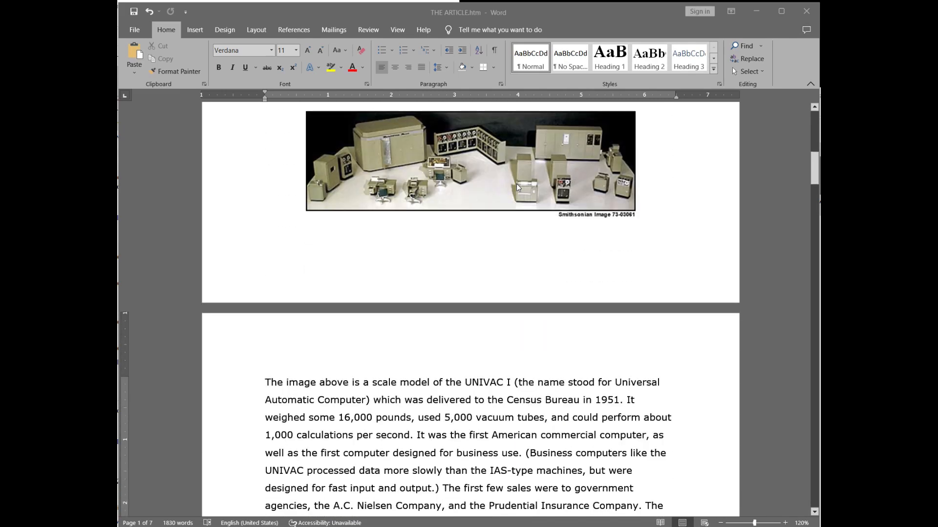
scroll(517, 188, "down", 6)
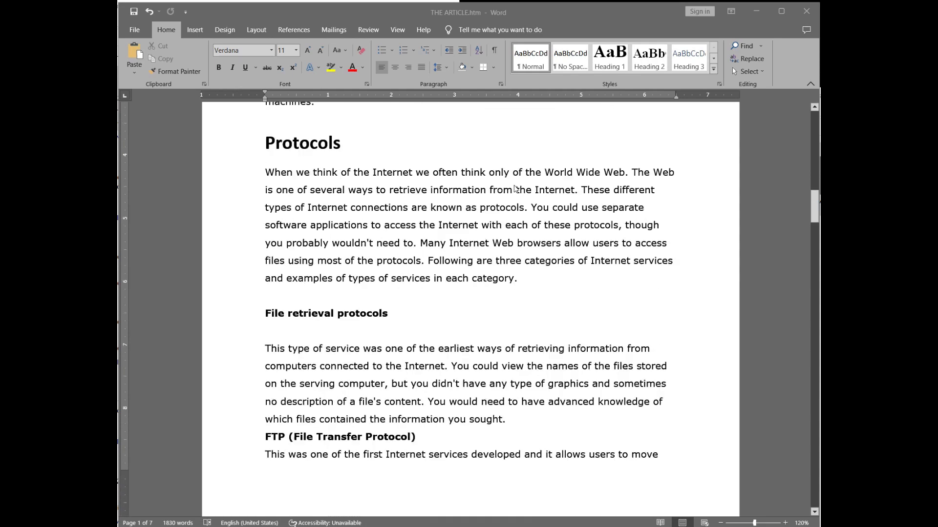
scroll(516, 188, "down", 11)
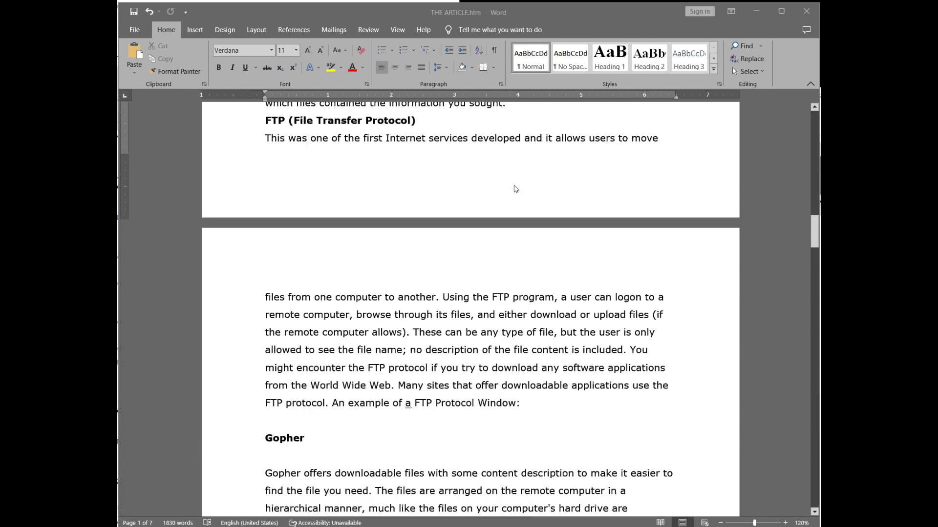
scroll(515, 190, "down", 8)
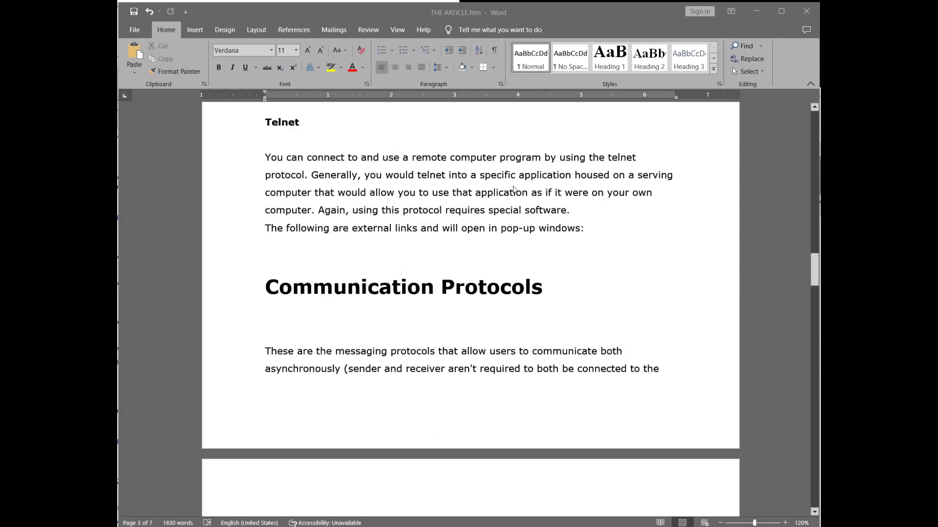
scroll(514, 191, "down", 10)
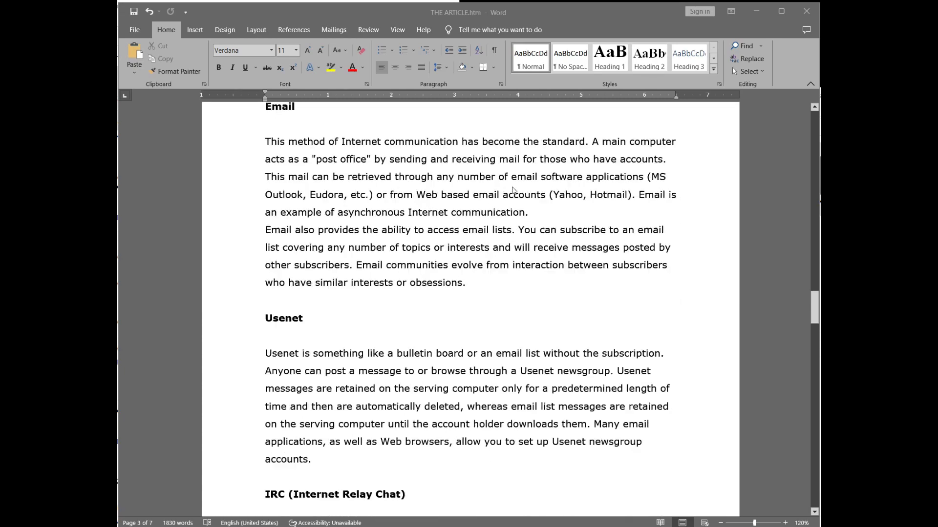
scroll(511, 190, "down", 10)
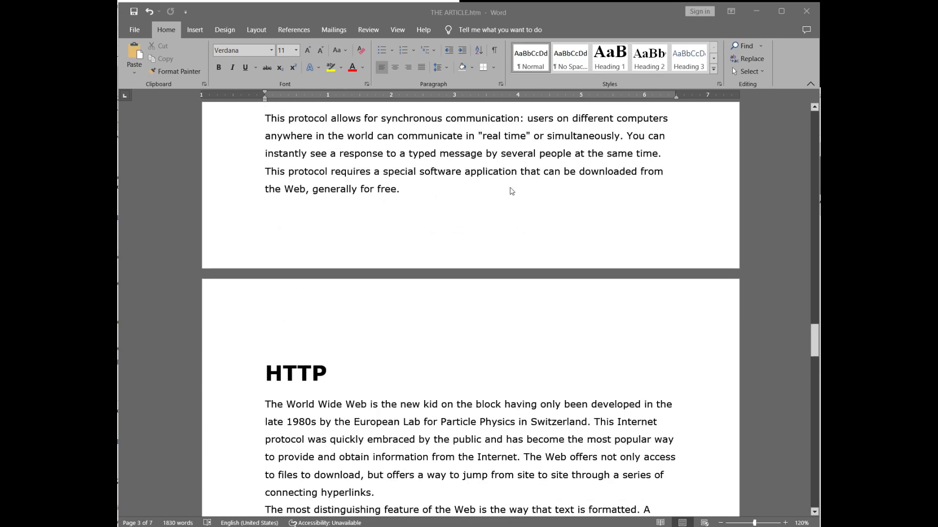
scroll(511, 191, "down", 10)
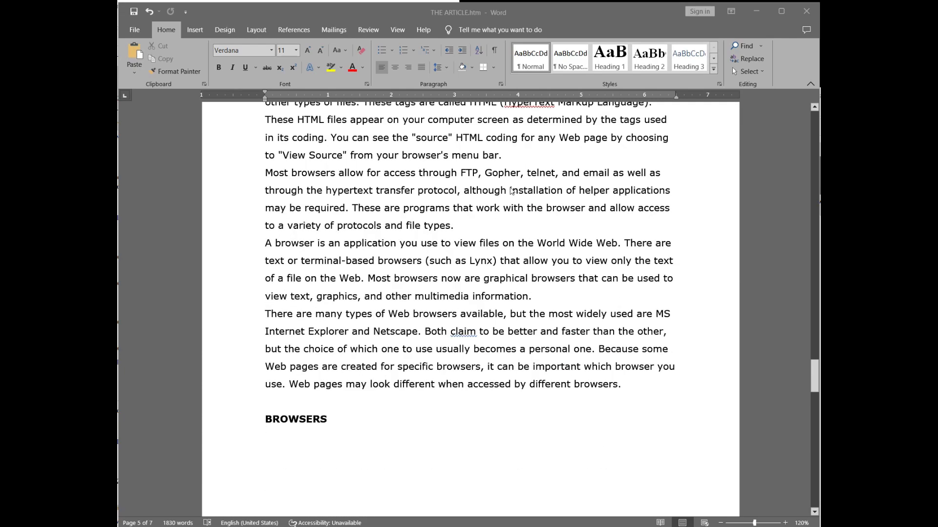
scroll(510, 190, "down", 10)
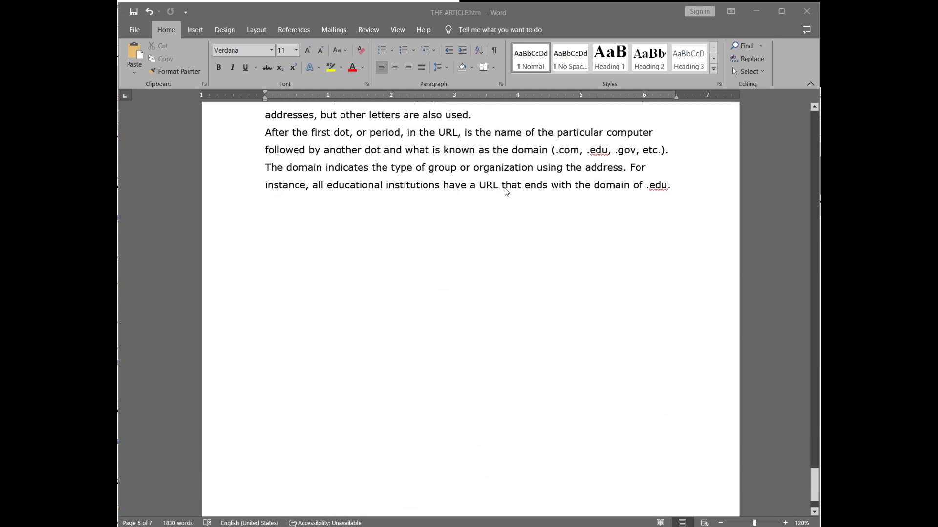
scroll(506, 191, "up", 4)
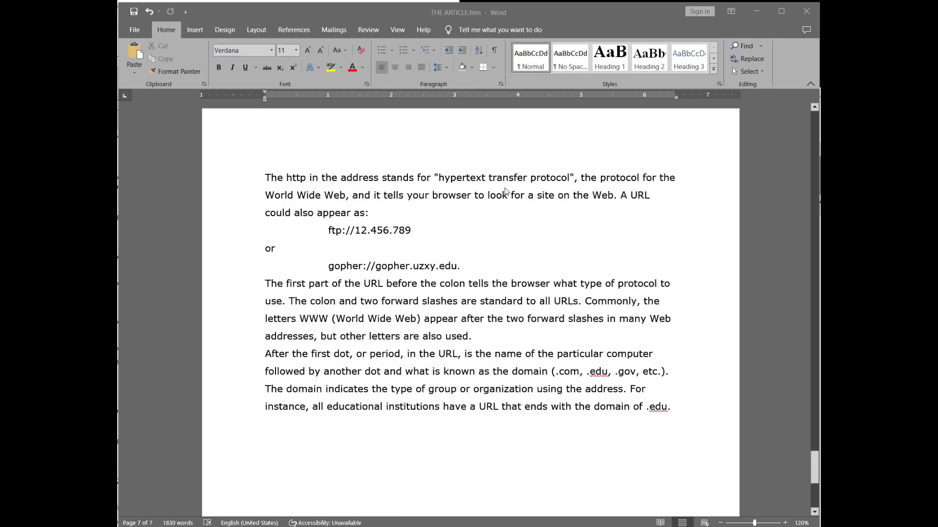
scroll(506, 192, "up", 20)
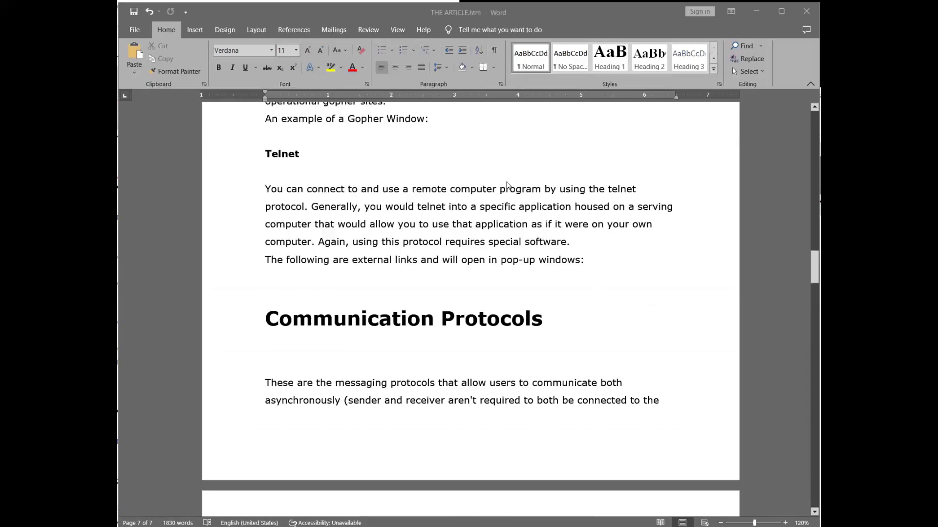
scroll(508, 185, "up", 20)
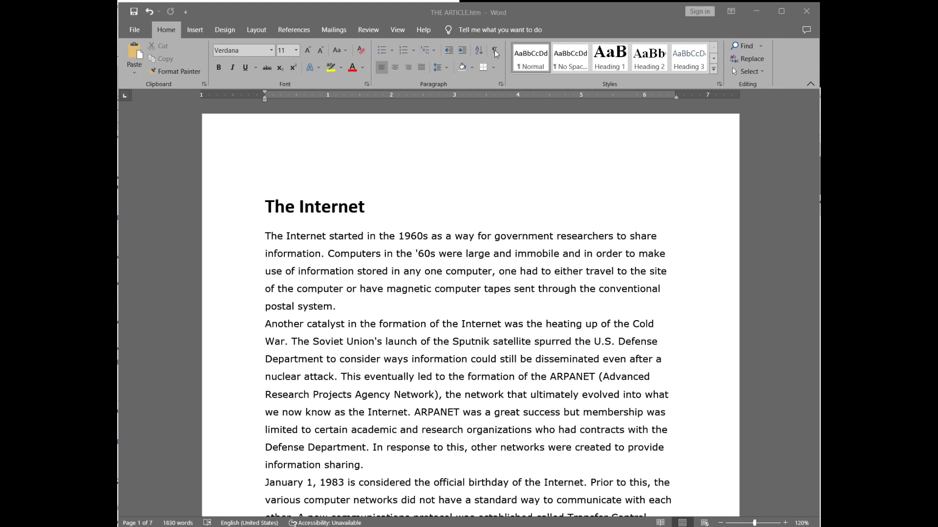
Show the formatting marks and replace the manual line break after the FTP (File Transfer Protocol) heading with a paragraph mark.
left_click(494, 50)
left_click(494, 50)
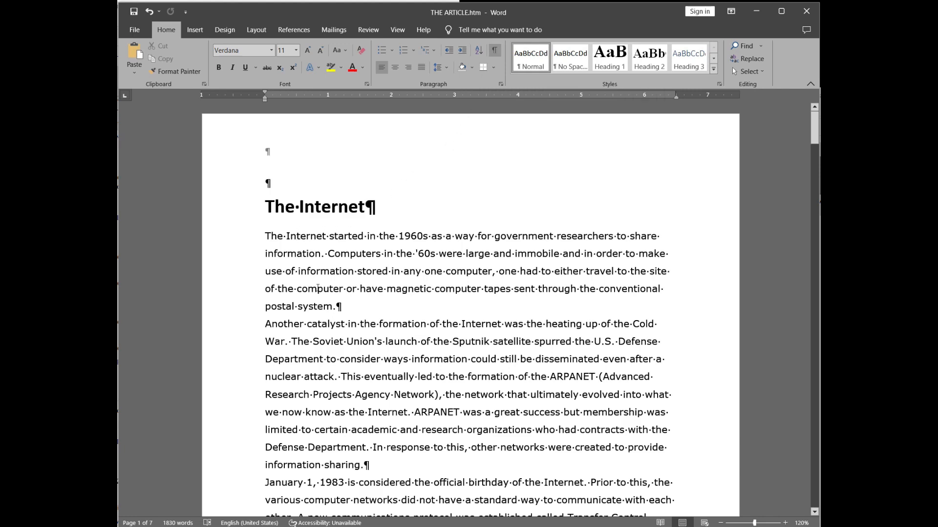
scroll(354, 270, "down", 7)
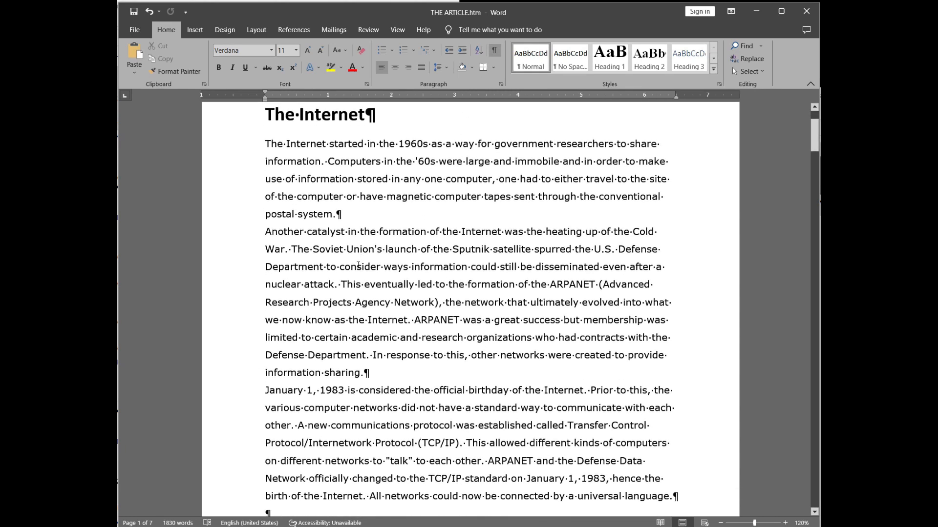
scroll(354, 269, "down", 6)
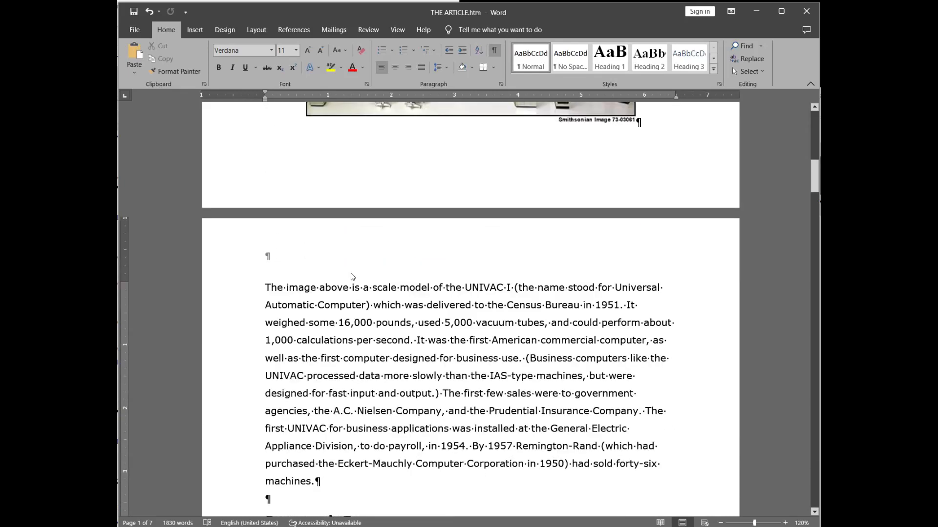
scroll(349, 278, "down", 6)
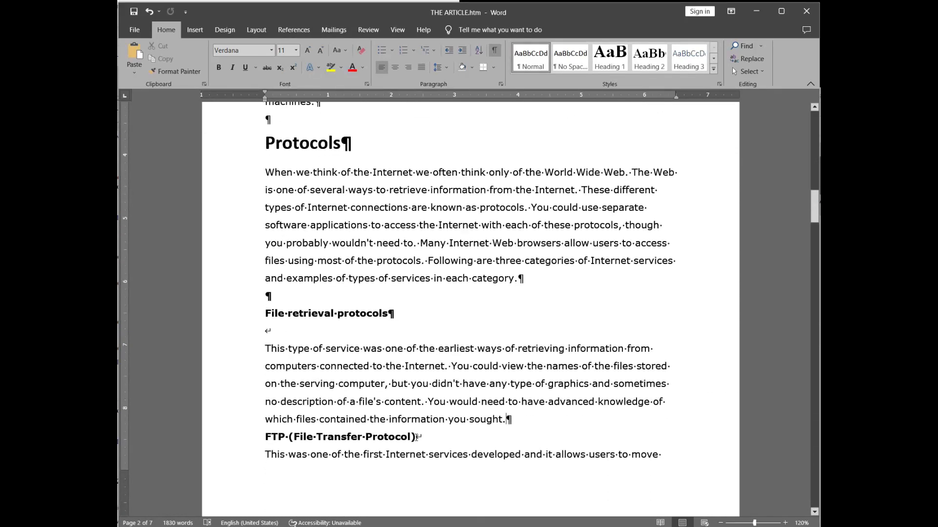
left_click_drag(415, 436, 423, 437)
key("ctrl+Return")
Delete the empty paragraph below the Communication Protocols heading.
scroll(562, 365, "down", 4)
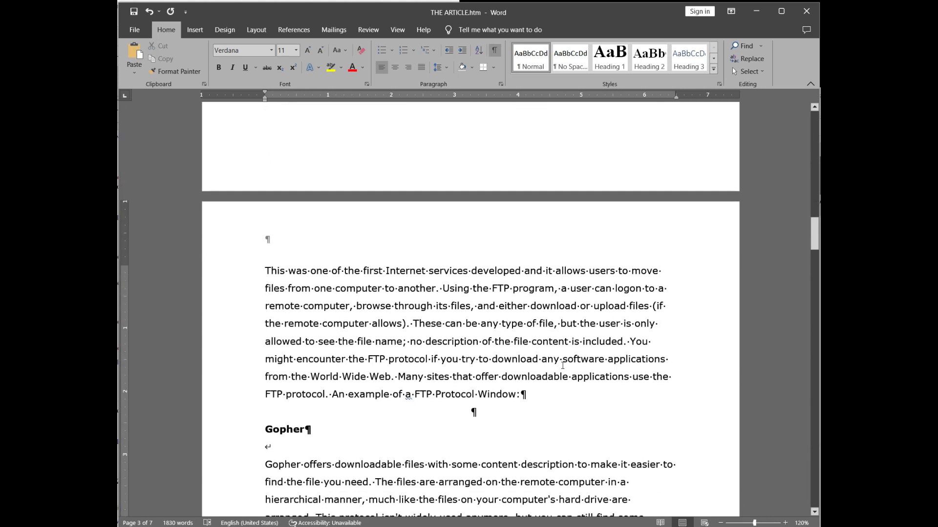
scroll(531, 354, "down", 12)
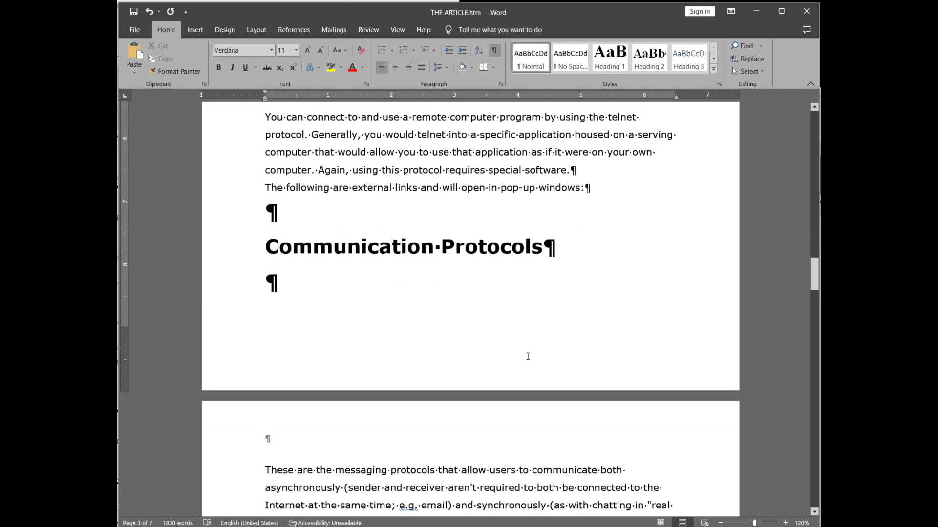
left_click_drag(264, 252, 279, 251)
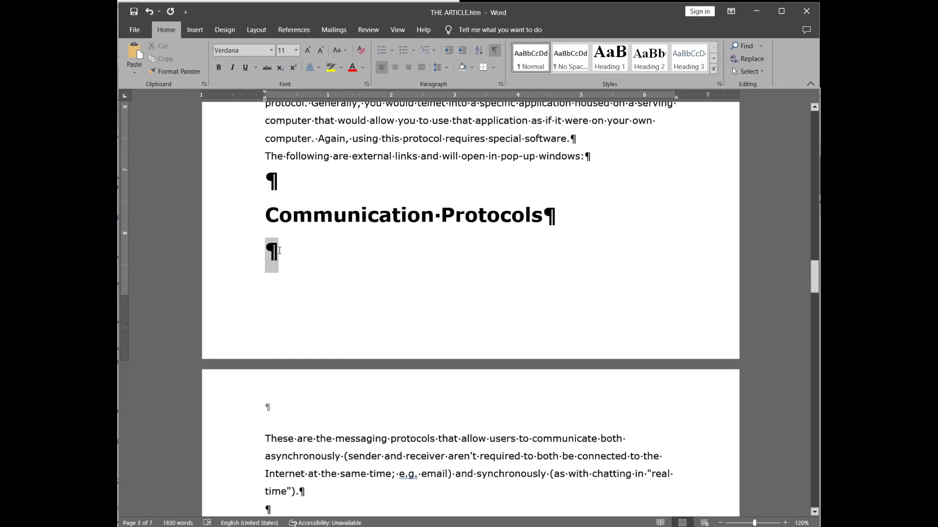
key("Delete")
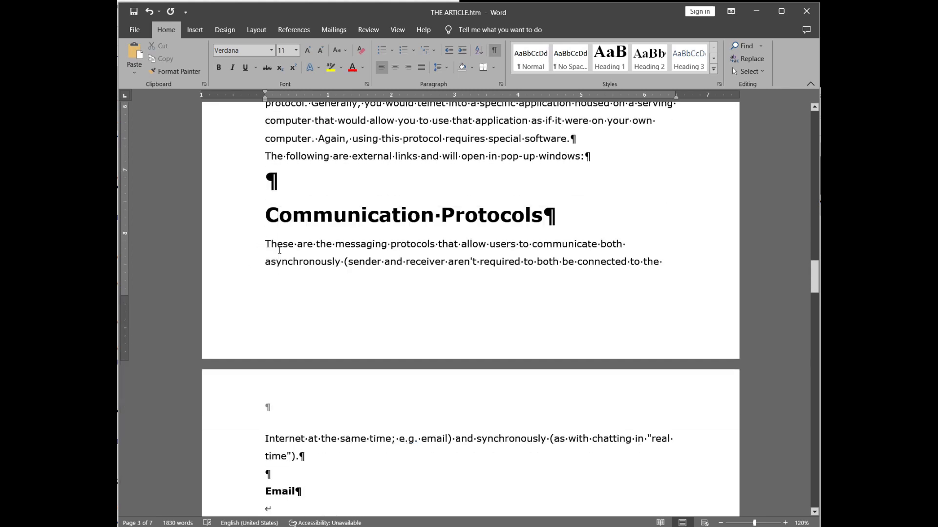
left_click_drag(264, 180, 285, 178)
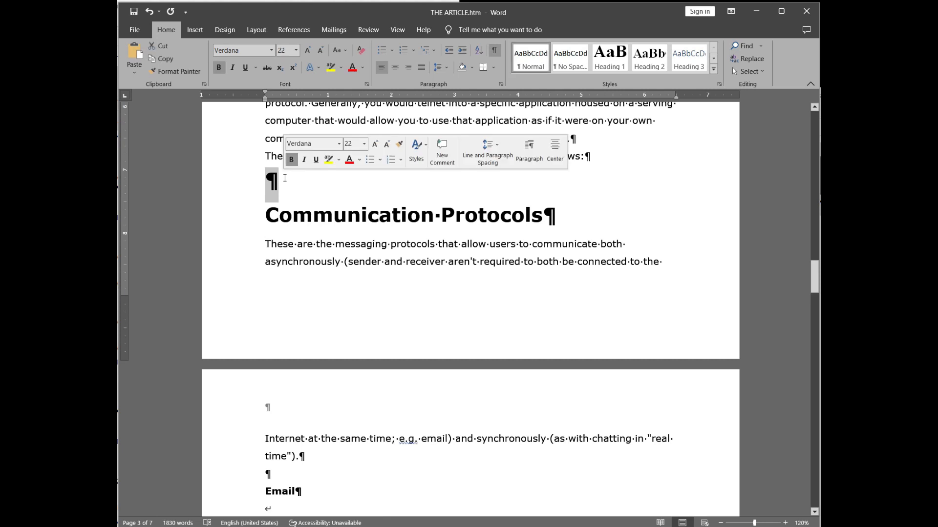
key("Delete")
key("ctrl+z")
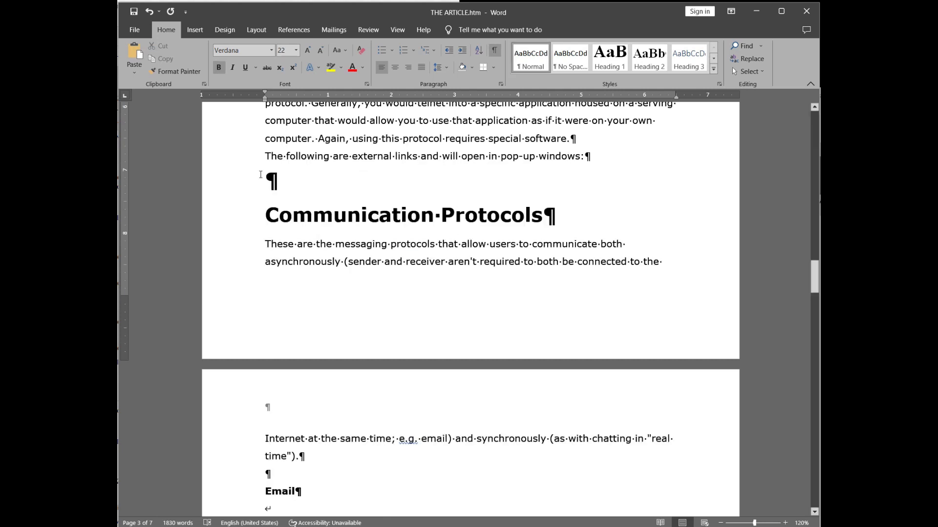
Set the empty paragraph above the Communication Protocols heading to font size 12 and remove its bold formatting.
left_click_drag(261, 175, 281, 178)
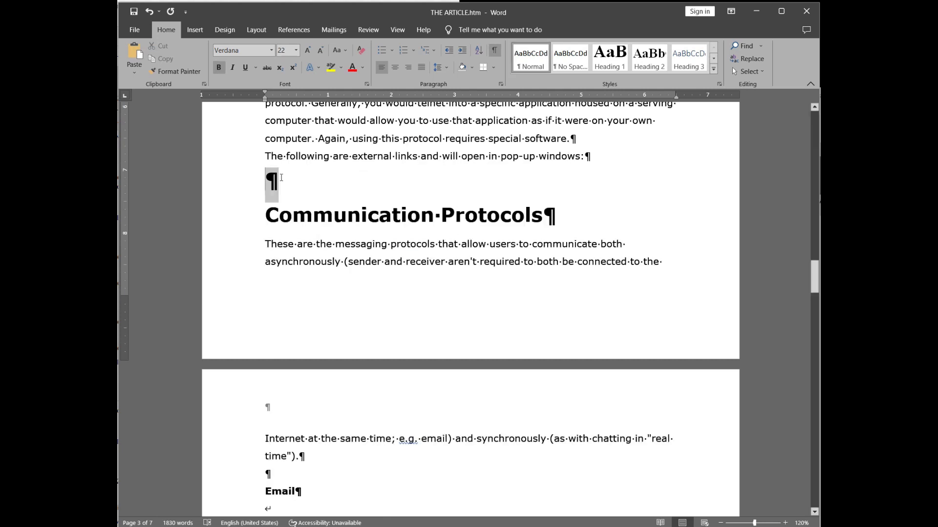
left_click(296, 50)
left_click(284, 102)
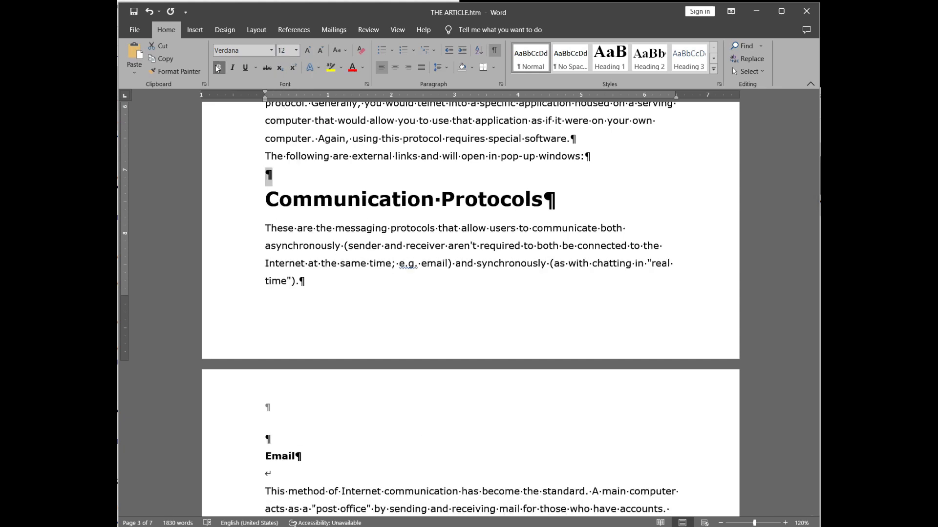
Replace the manual line breaks below the Usenet, Email and IRC (Internet Relay Chat) headings with paragraph marks.
scroll(342, 211, "down", 8)
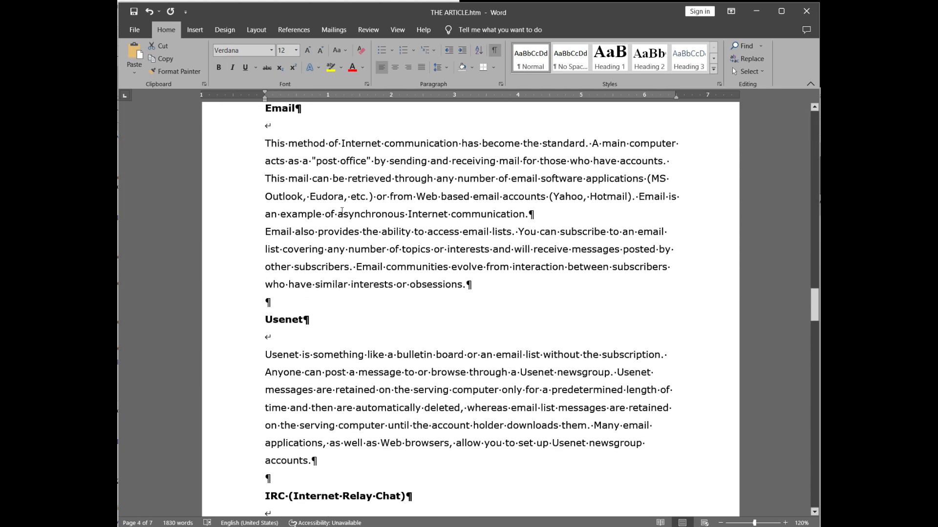
left_click_drag(263, 337, 269, 337)
key("Return")
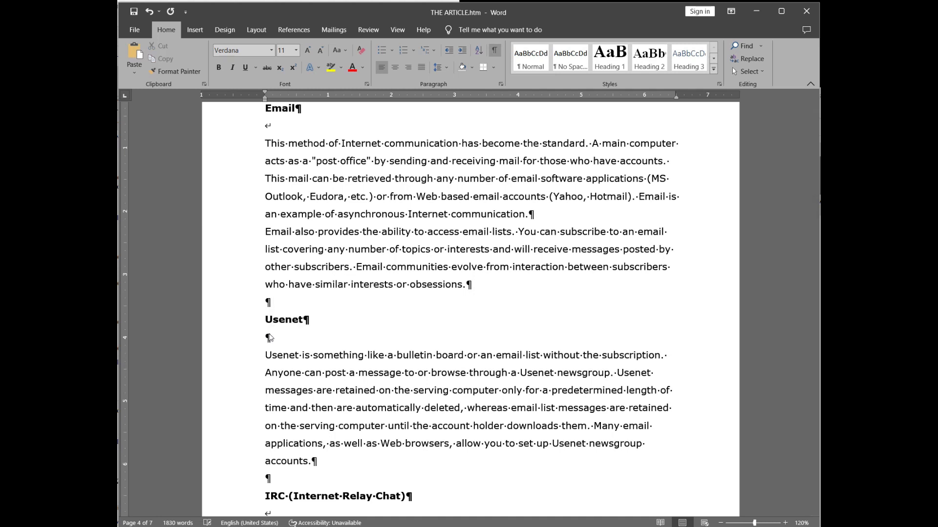
scroll(307, 309, "up", 2)
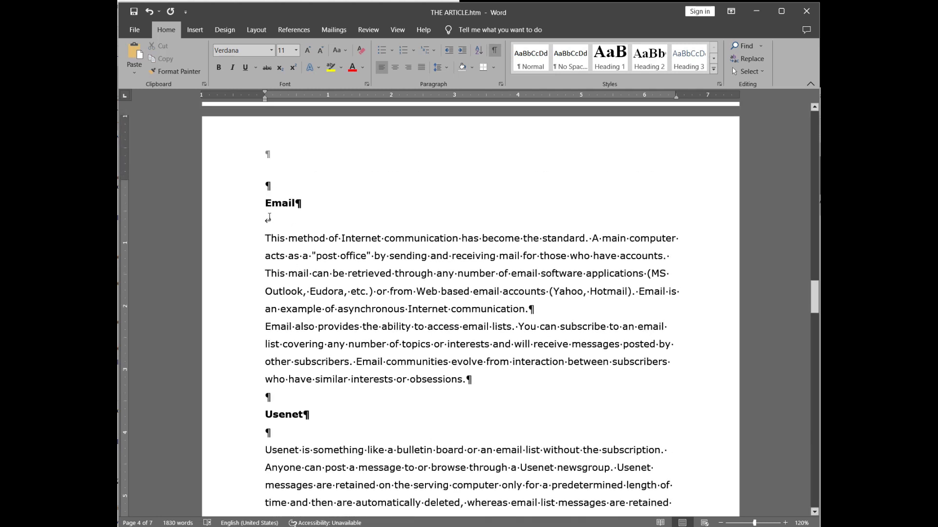
left_click_drag(264, 220, 270, 220)
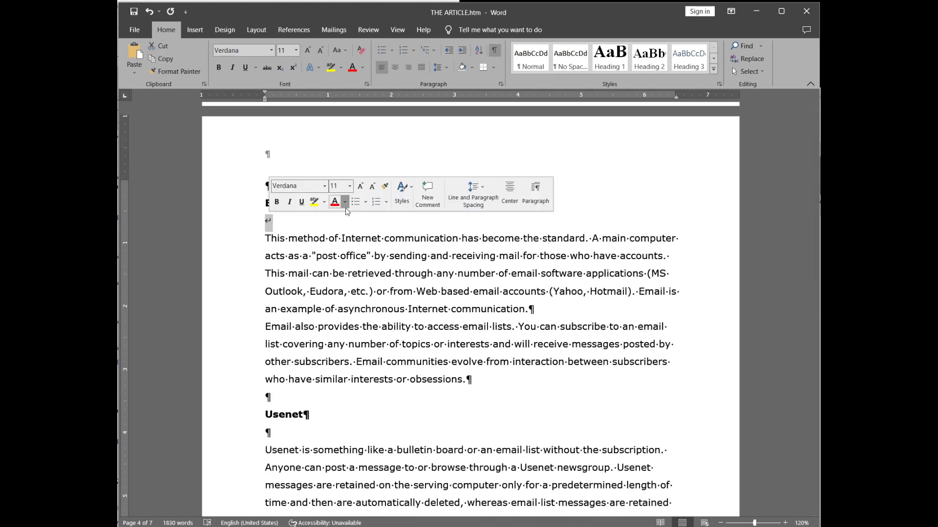
key("Return")
scroll(347, 212, "down", 5)
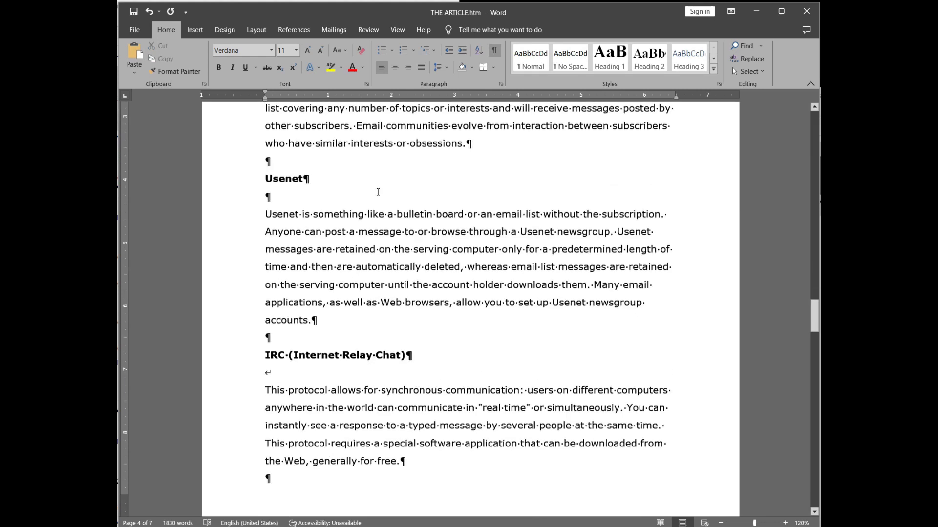
left_click_drag(264, 353, 270, 352)
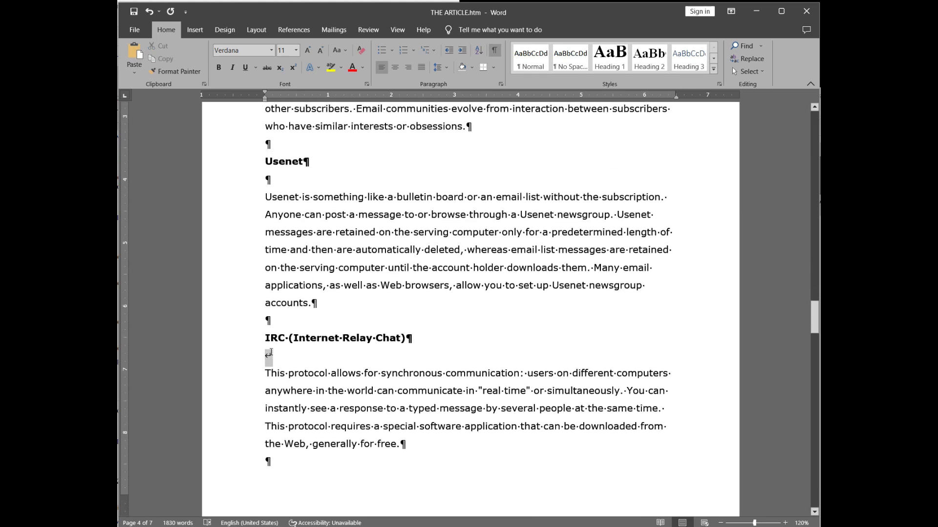
Replace the manual line breaks below the BROWSERS and Netscape headings with paragraph marks.
scroll(286, 339, "down", 15)
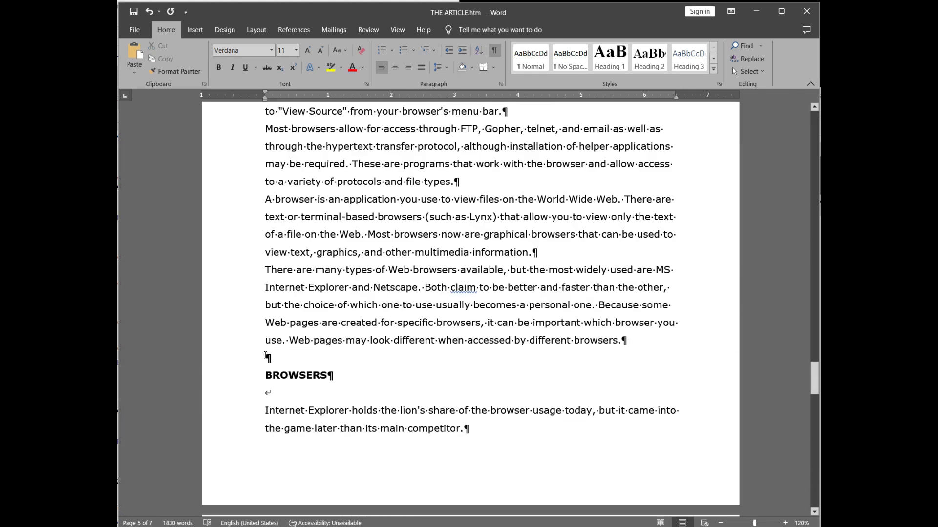
left_click_drag(264, 393, 271, 393)
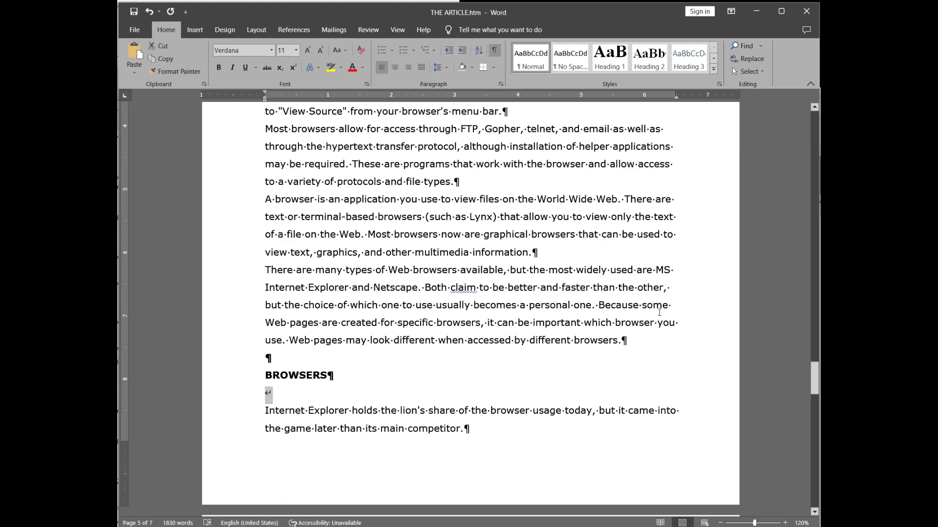
key("Return")
scroll(659, 294, "down", 7)
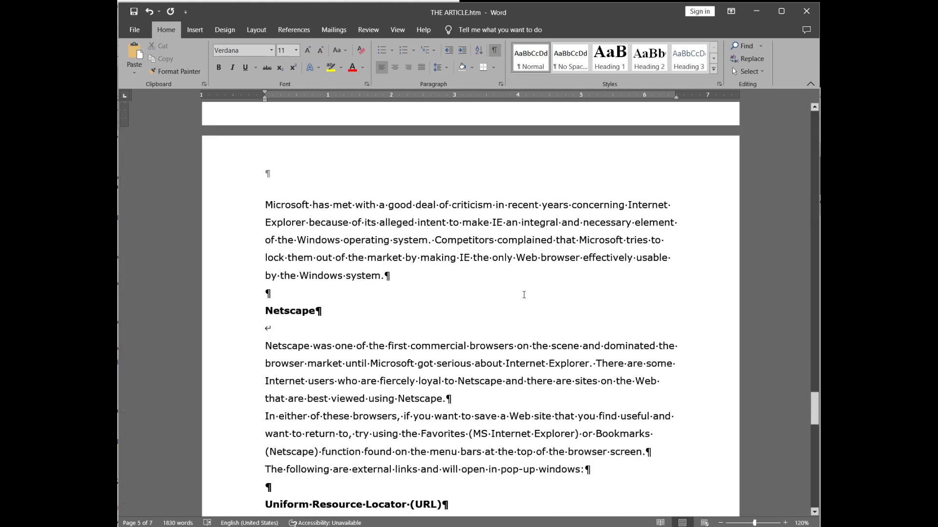
left_click_drag(322, 330, 308, 331)
key("Return")
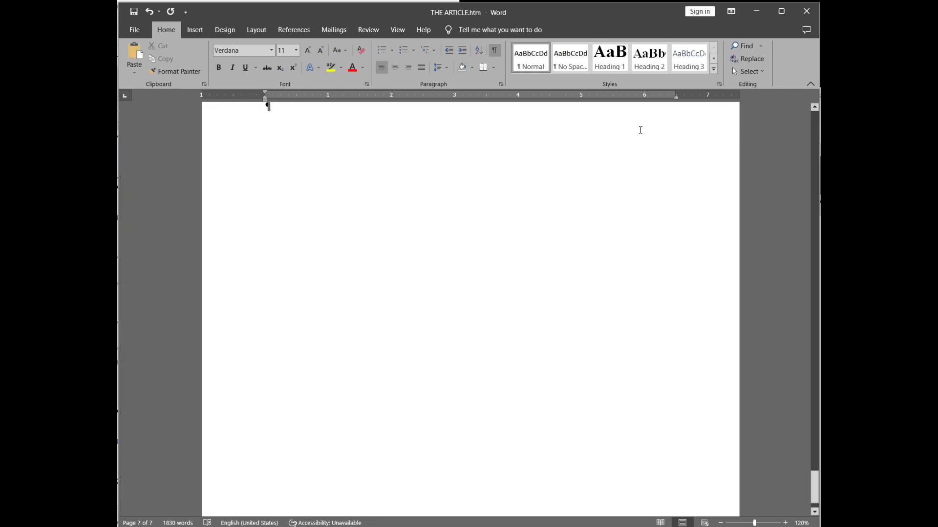
Justify the text of the entire article.
scroll(644, 120, "down", 20)
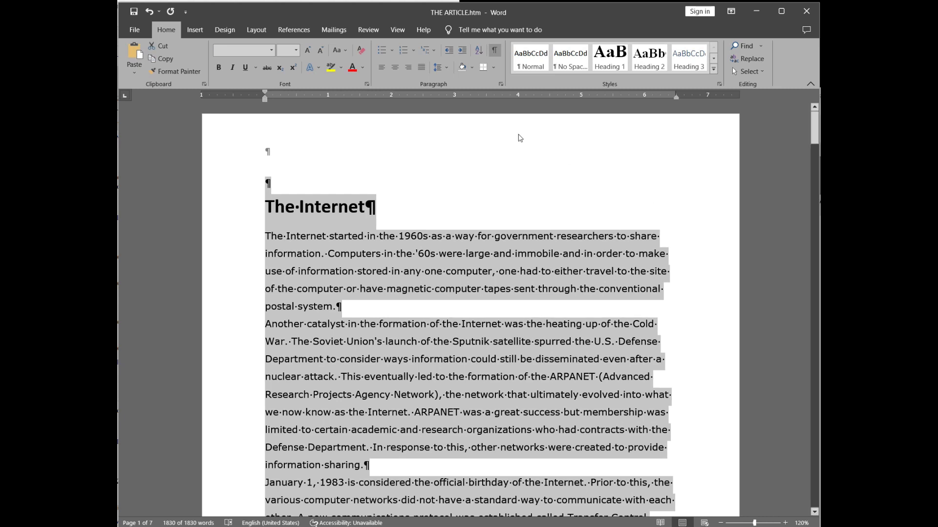
left_click(422, 67)
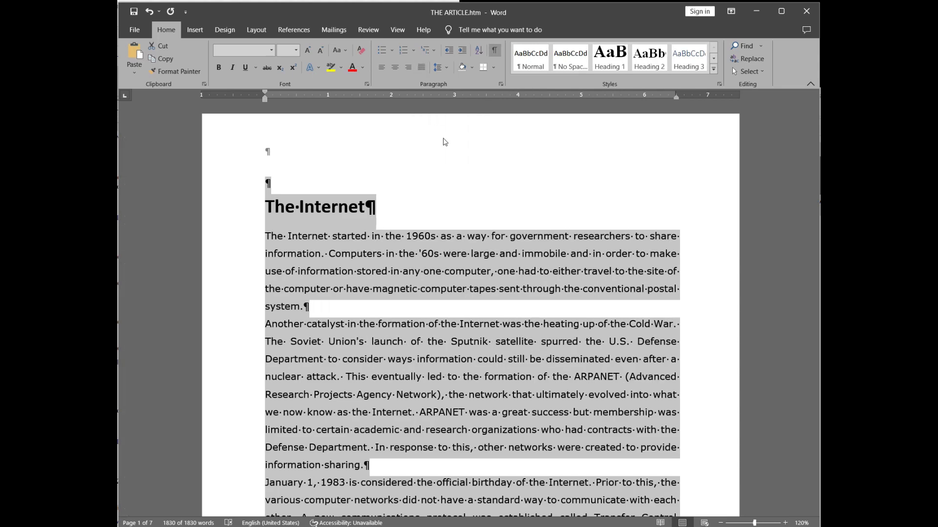
scroll(557, 264, "down", 10)
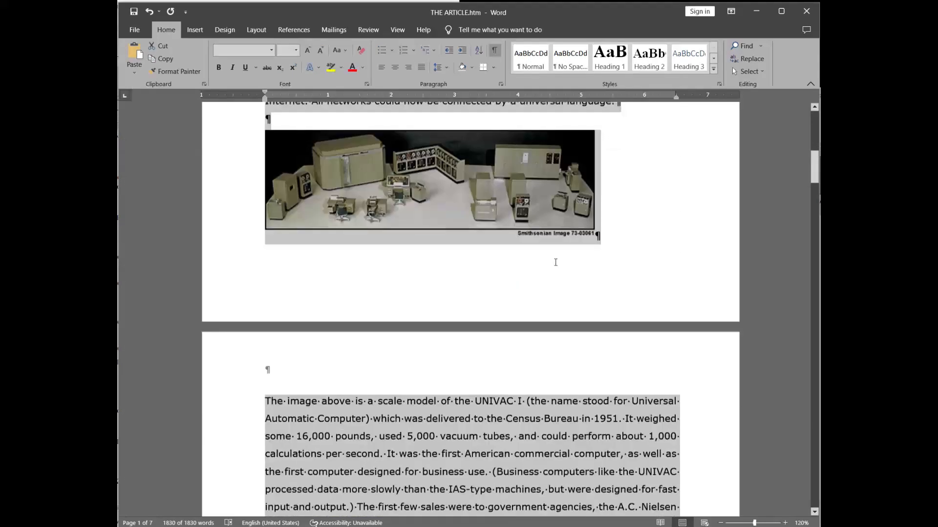
scroll(554, 263, "down", 10)
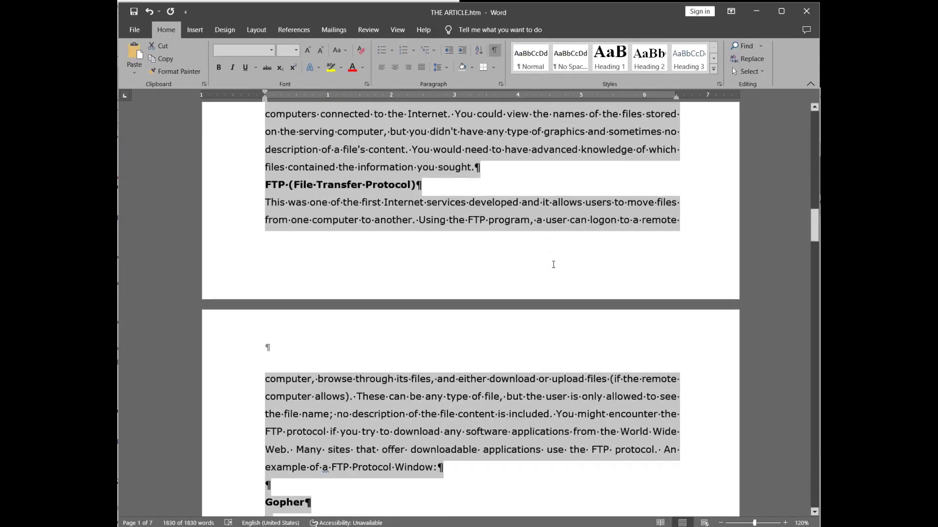
scroll(554, 268, "down", 4)
left_click(554, 264)
scroll(337, 284, "down", 12)
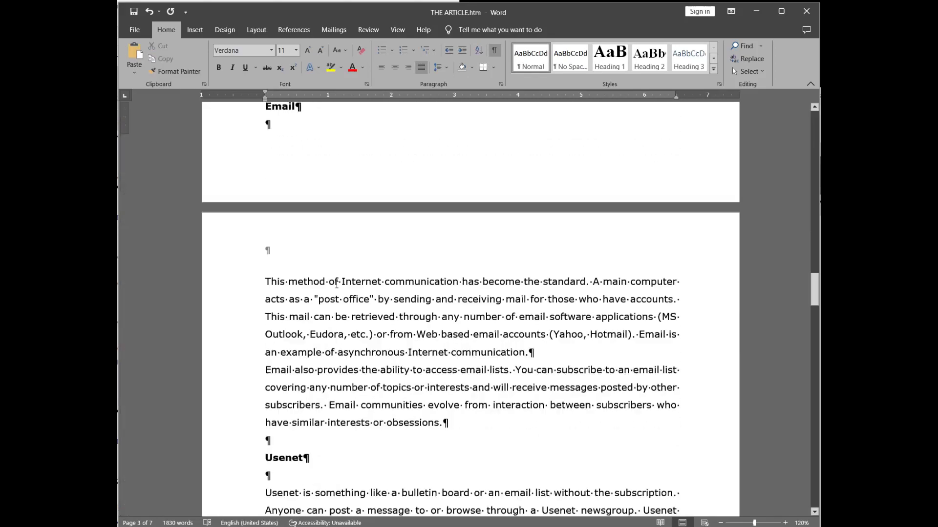
scroll(337, 284, "down", 20)
Insert page numbers at the top of every page in the Plain Number 2 style and return to the document body.
scroll(345, 272, "up", 20)
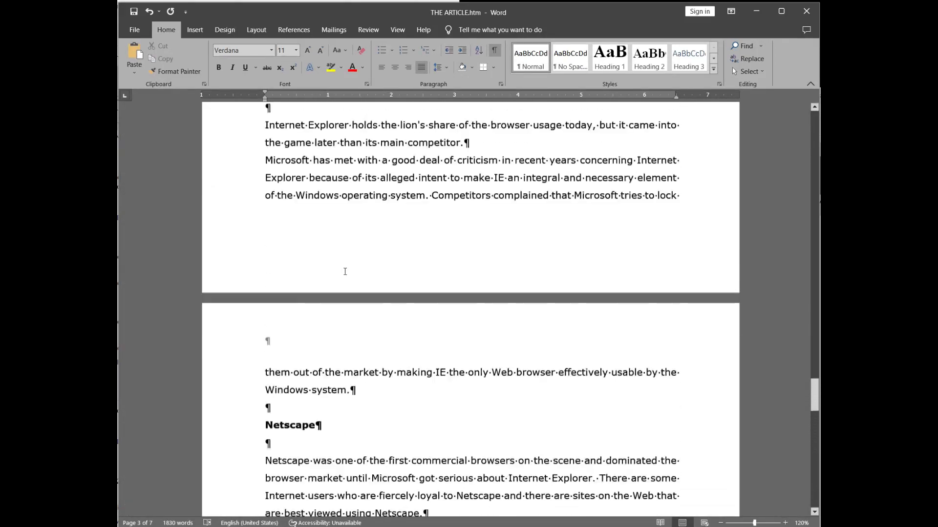
scroll(344, 265, "up", 20)
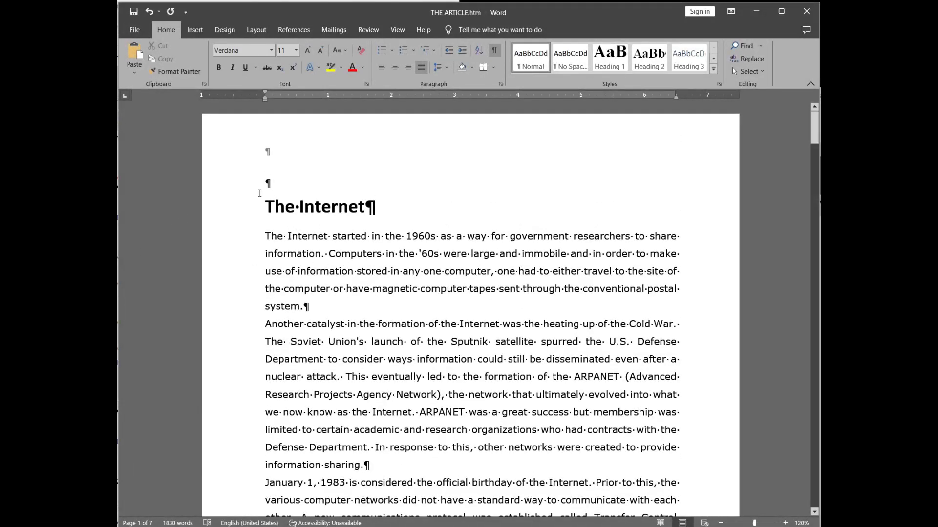
left_click(195, 30)
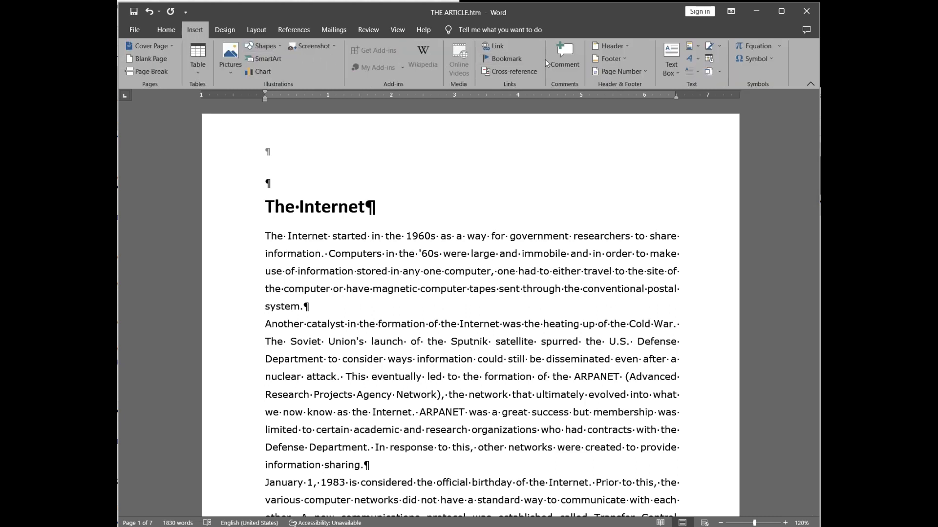
left_click(630, 74)
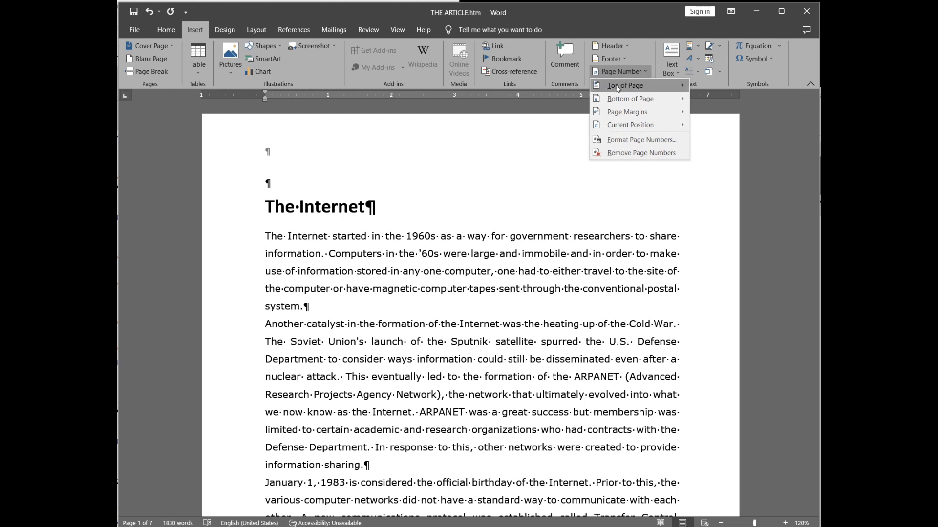
mouse_move(617, 88)
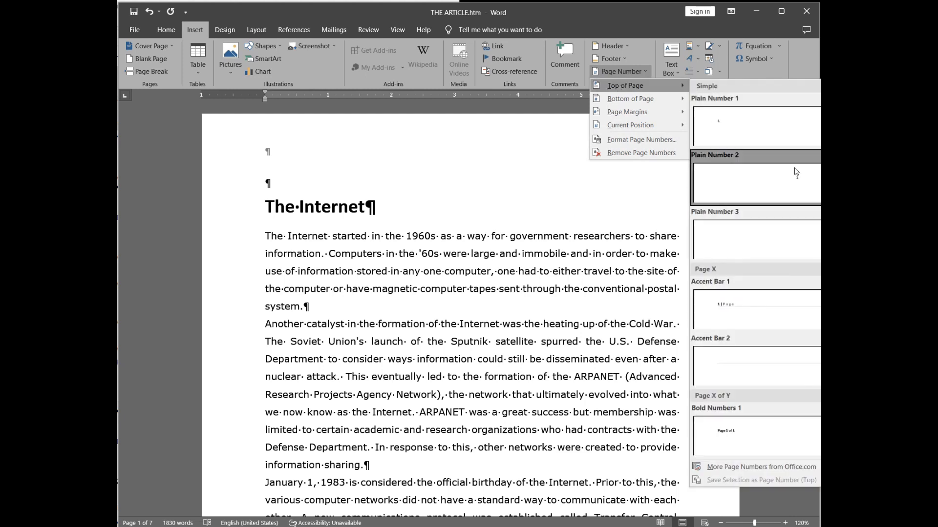
left_click(801, 182)
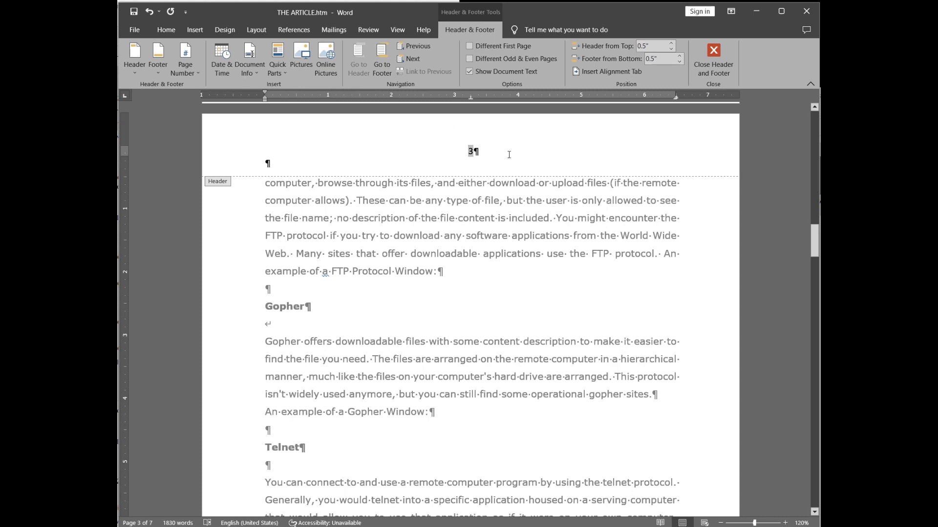
scroll(461, 220, "down", 6)
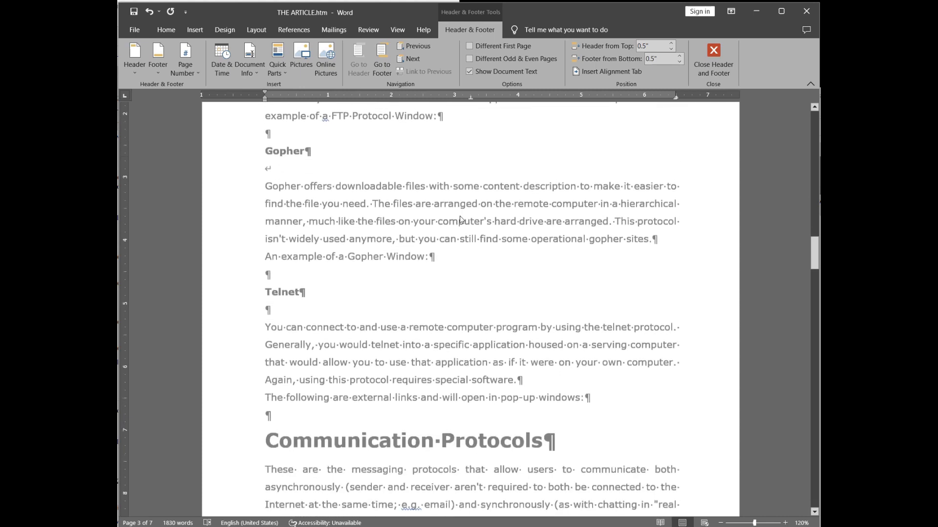
scroll(454, 226, "down", 1)
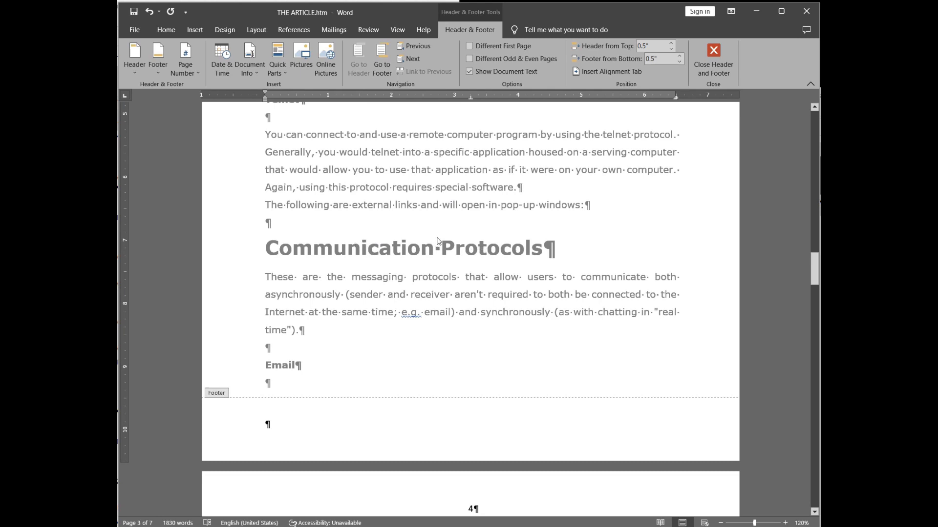
scroll(437, 241, "down", 3)
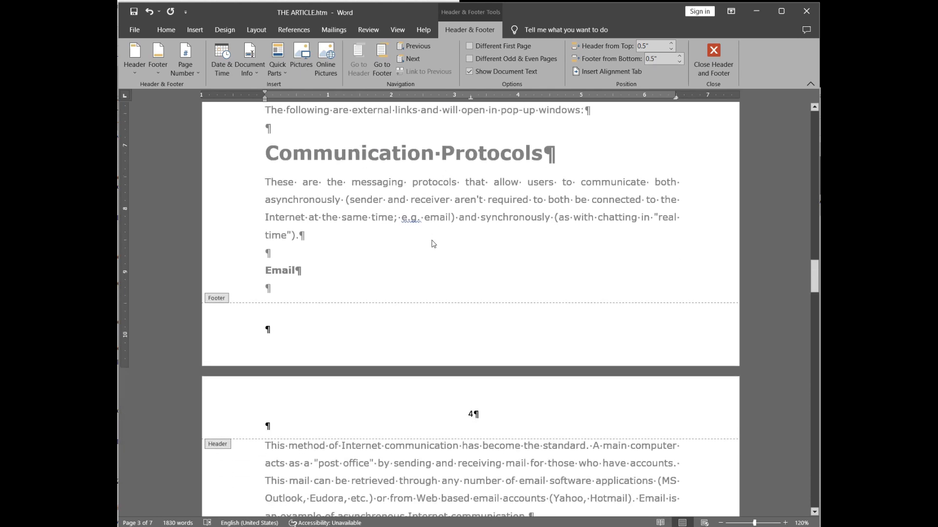
double_click(447, 159)
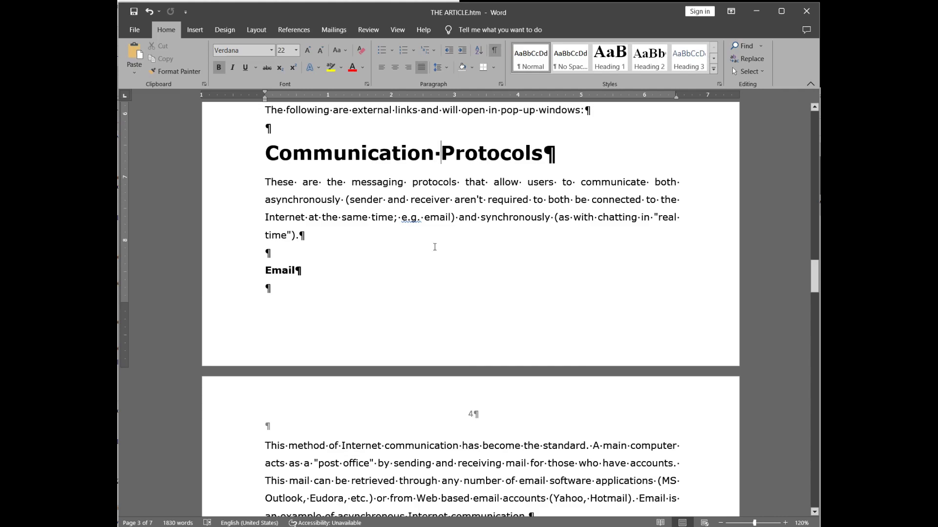
Enter the title THE HISTORY OF THE WORLD WIDE WEB in the empty paragraph above The Internet heading.
scroll(435, 247, "up", 15)
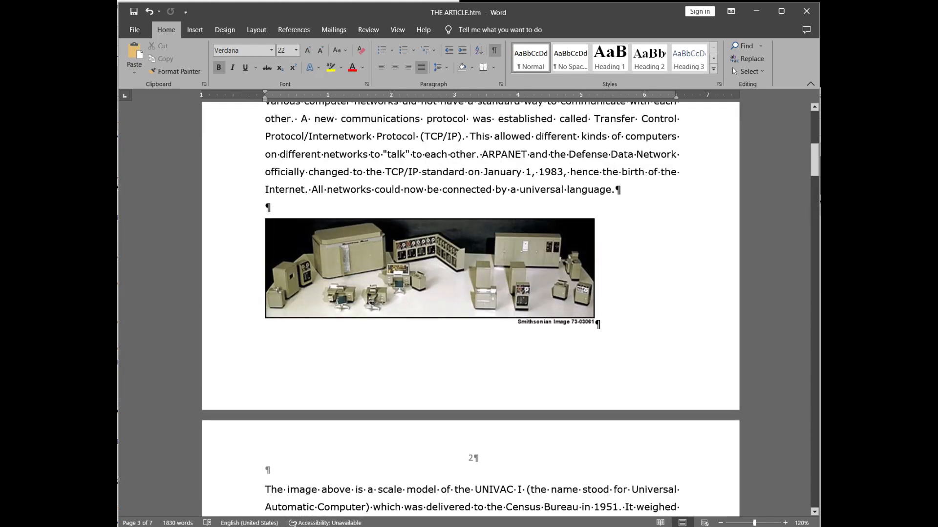
scroll(435, 254, "up", 2)
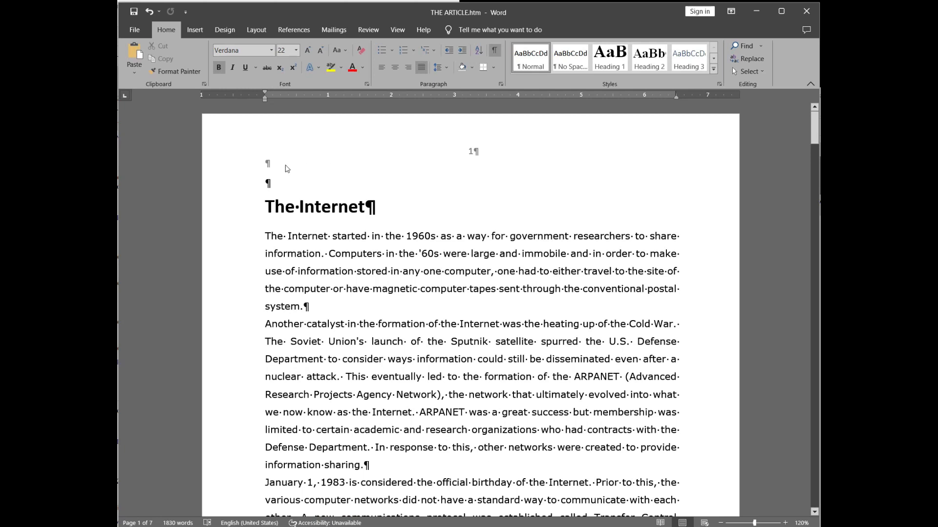
left_click(270, 168)
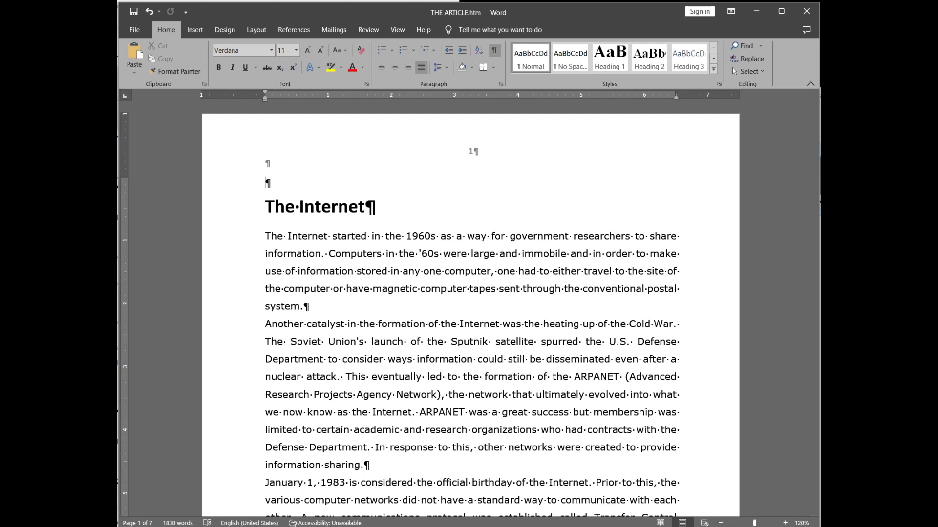
type("THE HISTORY OF THE WOR")
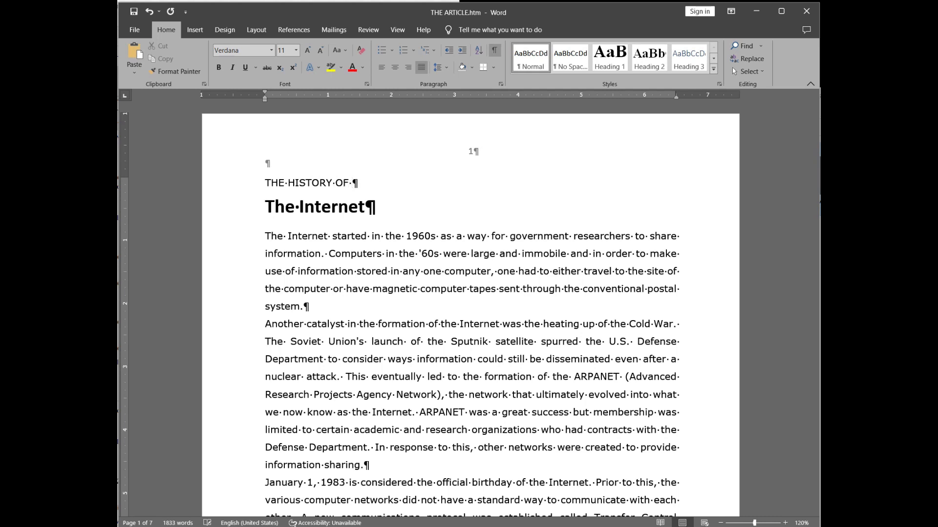
type("LD WIDW")
key("BackSpace")
type("E WEB")
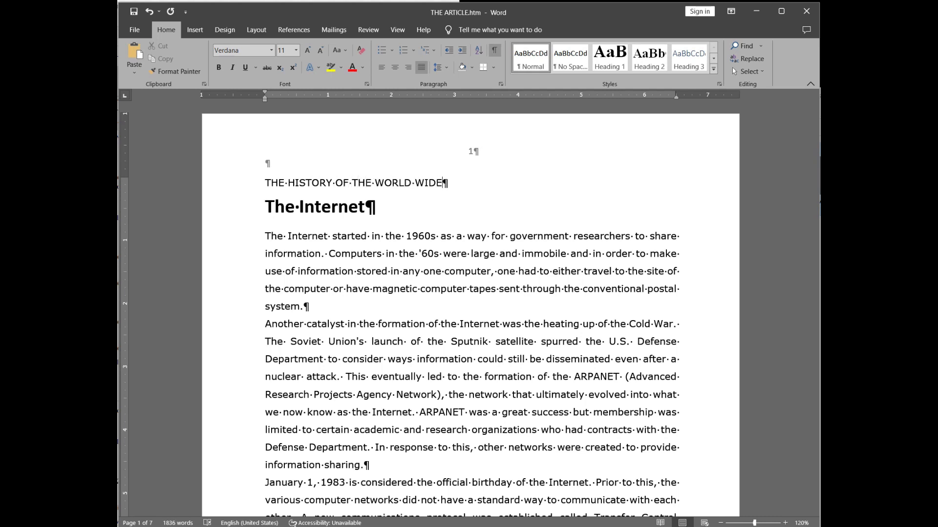
Make the title THE HISTORY OF THE WORLD WIDE WEB bold and center it.
triple_click(266, 183)
left_click(219, 67)
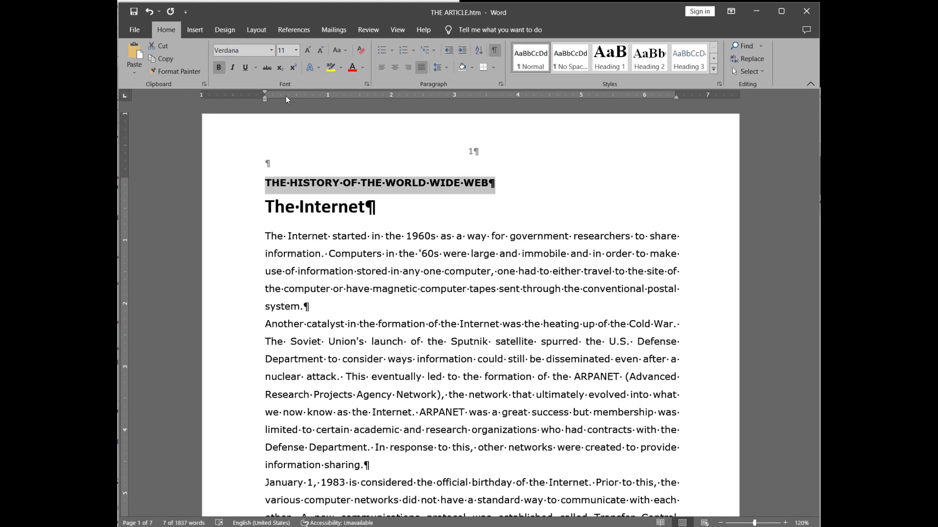
left_click(407, 71)
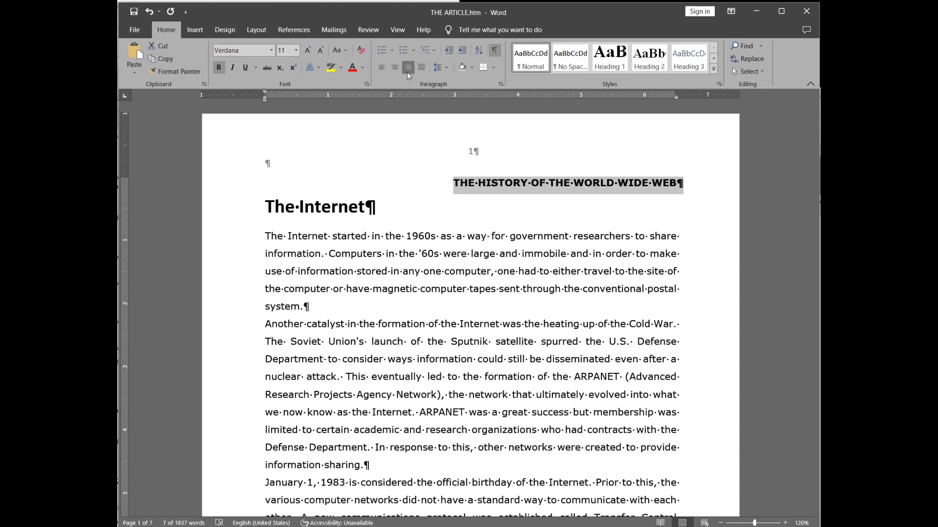
left_click(394, 70)
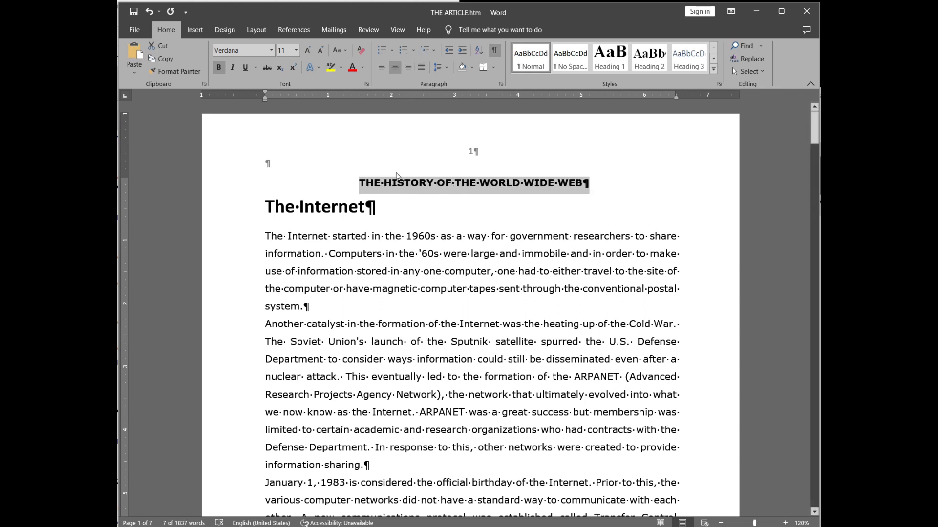
Add five empty paragraphs between the title and The Internet heading.
left_click(587, 183)
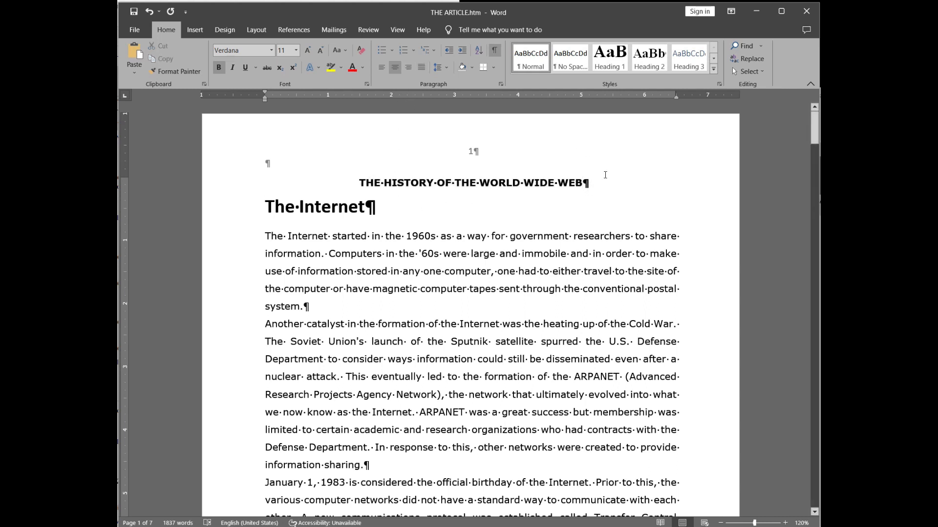
key("Return")
key("Return")
key("Return")
key("Return")
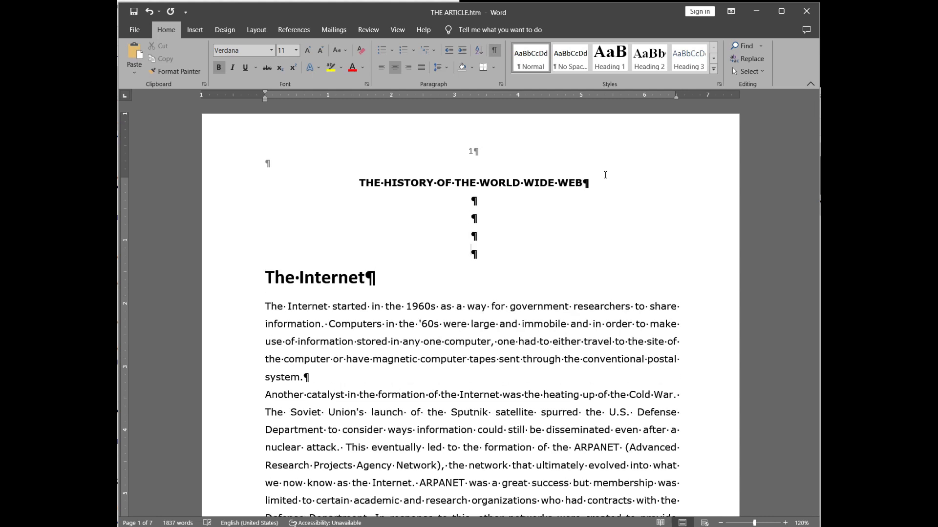
key("Return")
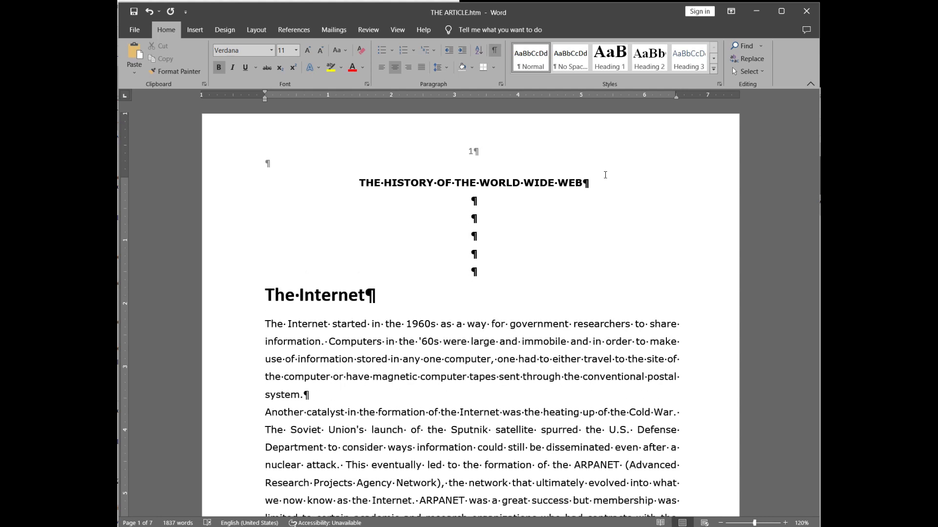
Left-align the five empty paragraphs below the title.
left_click_drag(463, 213, 497, 273)
left_click(382, 67)
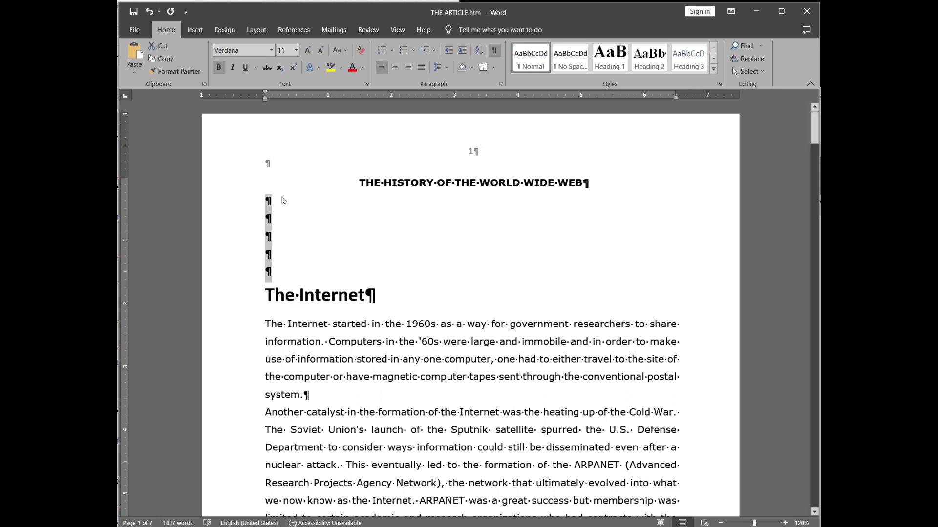
left_click(283, 200)
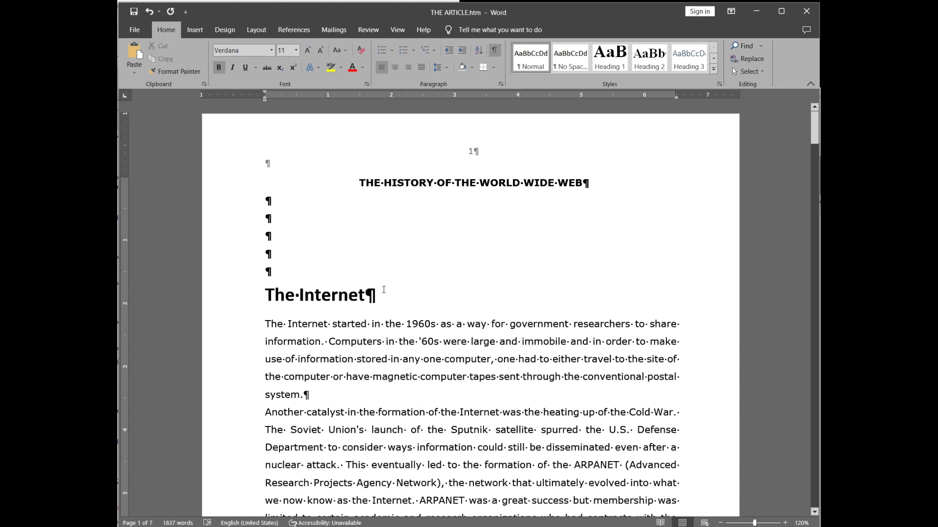
Add a separate line reading Chapter 1 directly above The Internet heading.
left_click(266, 296)
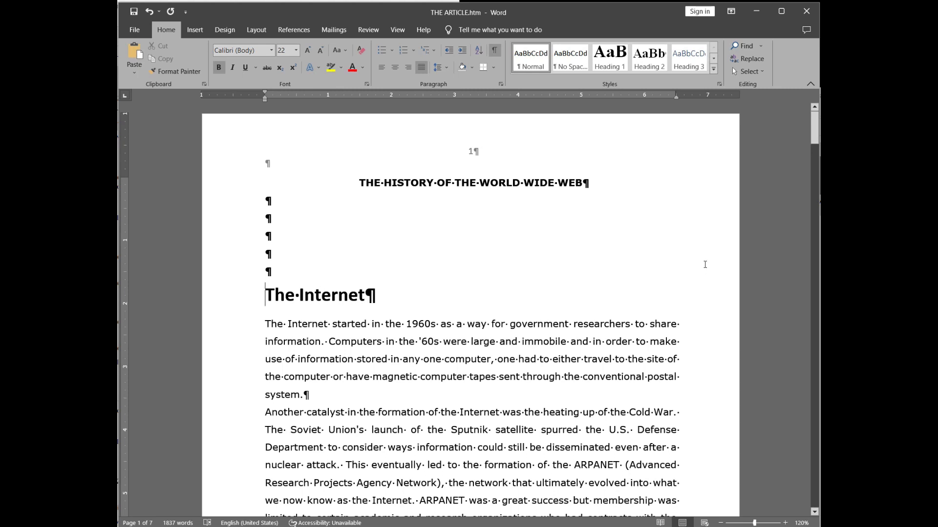
key("Return")
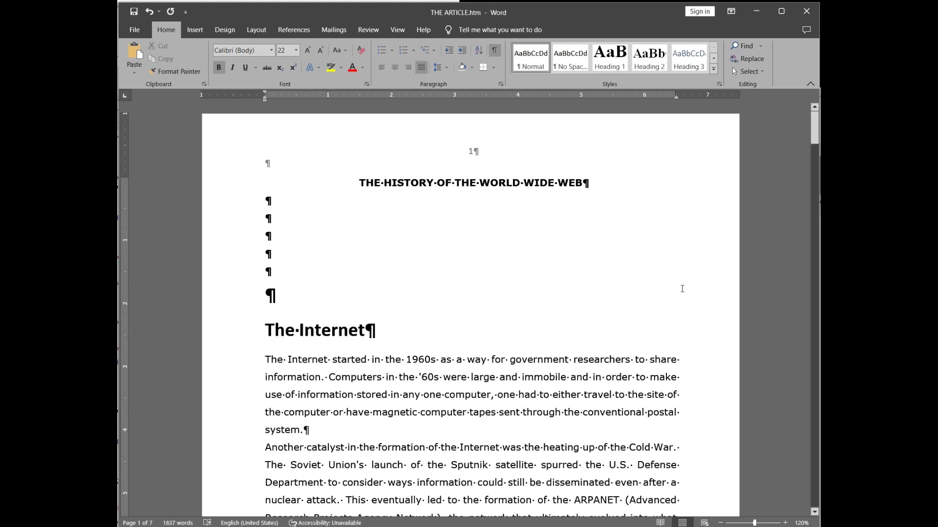
left_click_drag(267, 296, 284, 296)
type("Chapter 1")
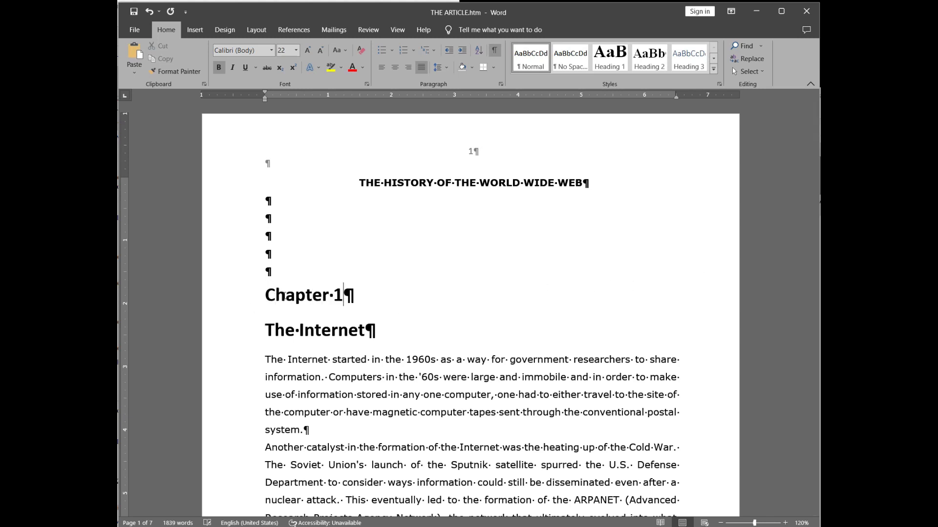
Hide the formatting marks and add a line reading Chapter 2 above the Protocols heading.
key("ctrl+shift+8")
scroll(271, 274, "down", 10)
left_click(265, 272)
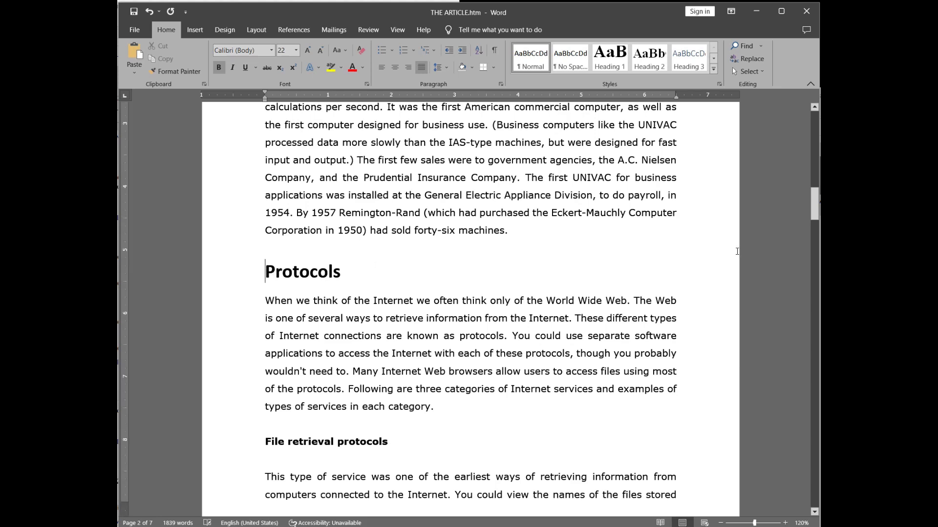
key("Return")
key("Up")
type("Chapter 2")
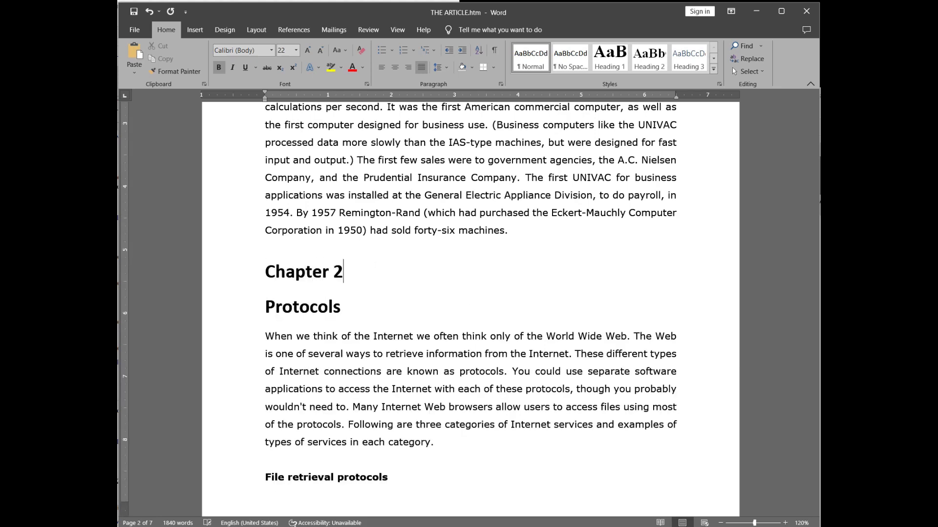
Add a separate line reading Chapter 3 directly above the Communication Protocols heading.
scroll(266, 343, "down", 15)
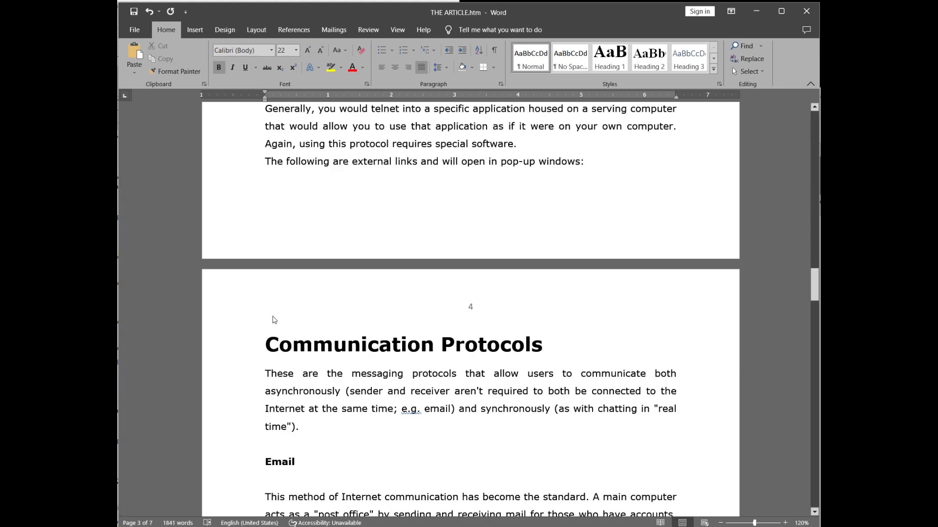
left_click(263, 318)
key("Return")
key("Up")
type("Chapt")
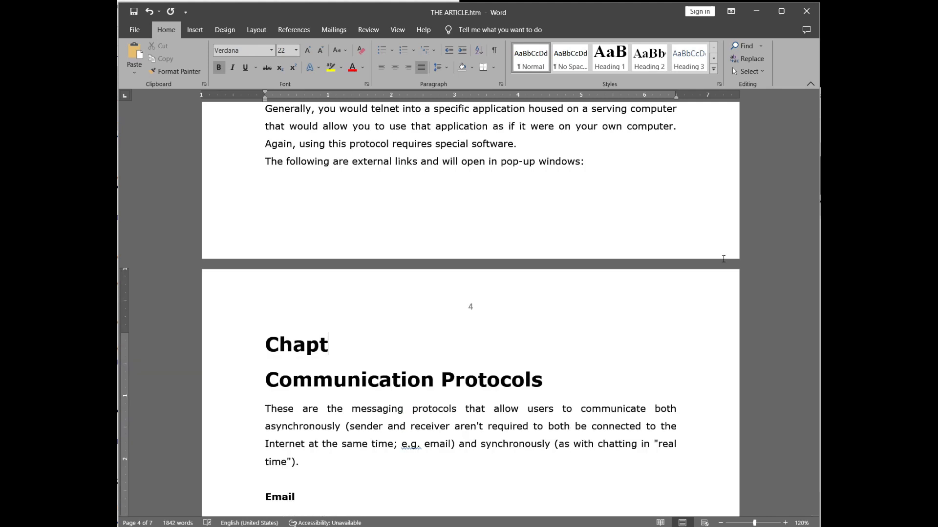
type("er 3")
Add a separate line reading Chapter 4 directly above the HTTP heading.
scroll(681, 236, "down", 10)
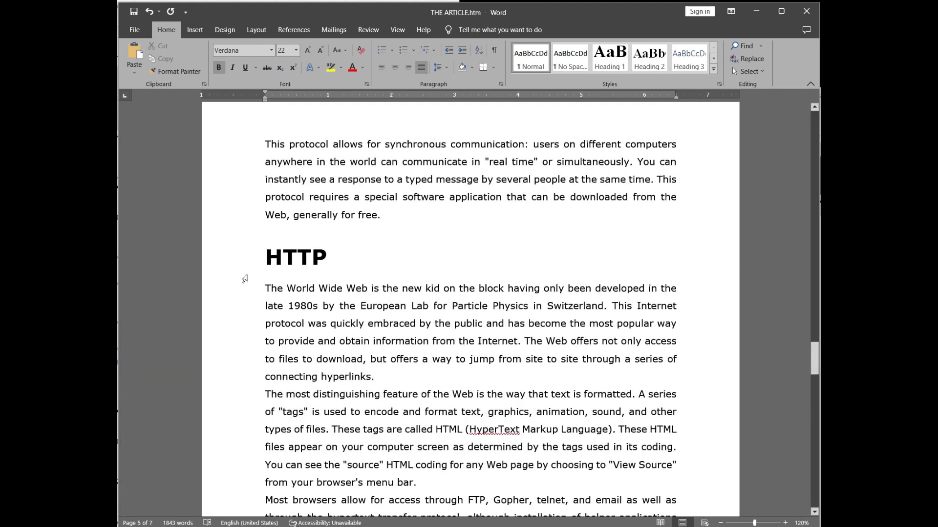
left_click(265, 257)
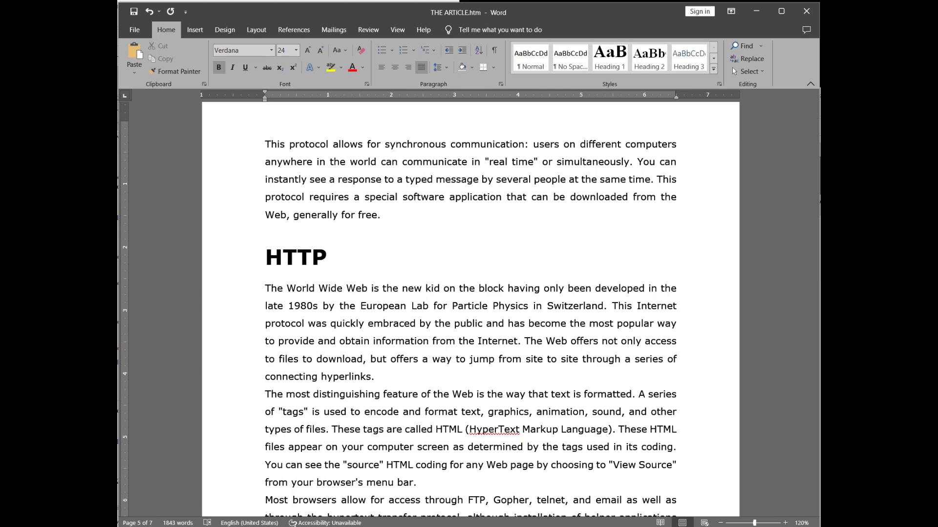
key("Return")
key("Up")
type("Ch")
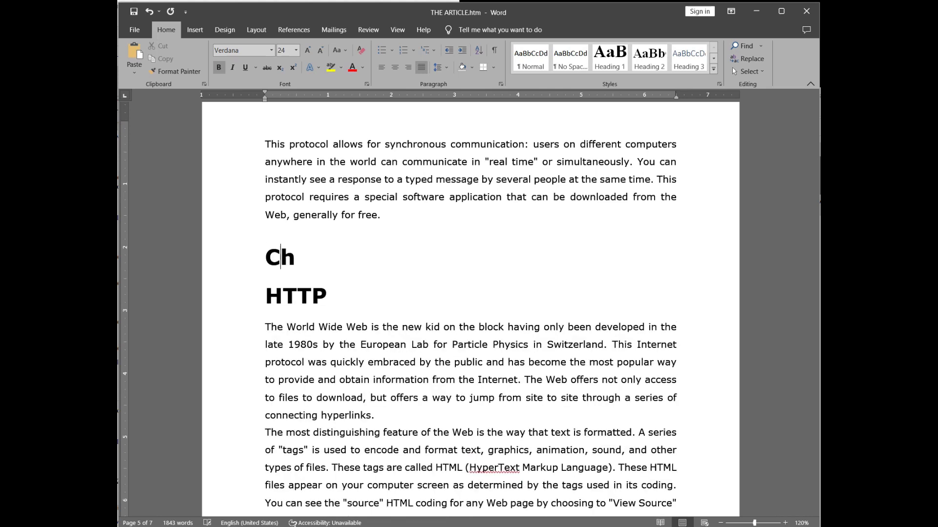
type("apter 4")
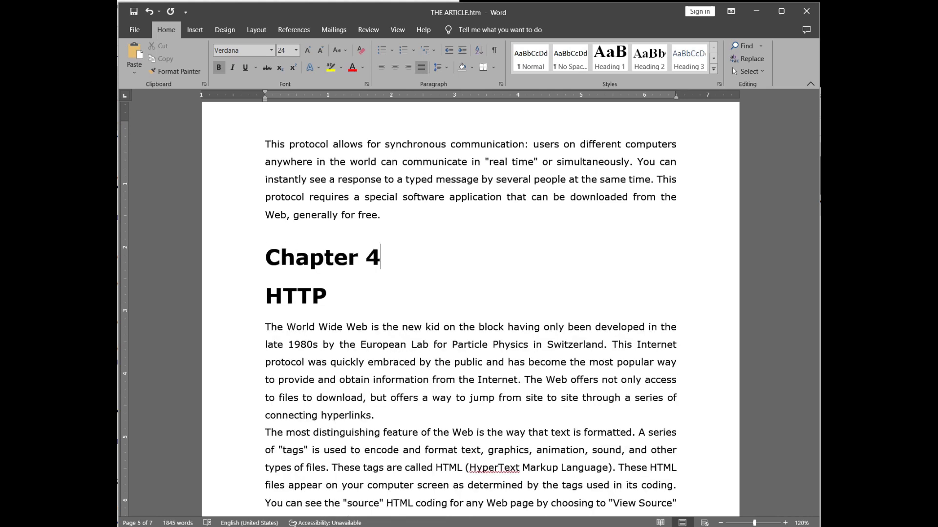
Insert a bookmark named C1 at the start of the Chapter 1 heading line.
scroll(554, 263, "down", 10)
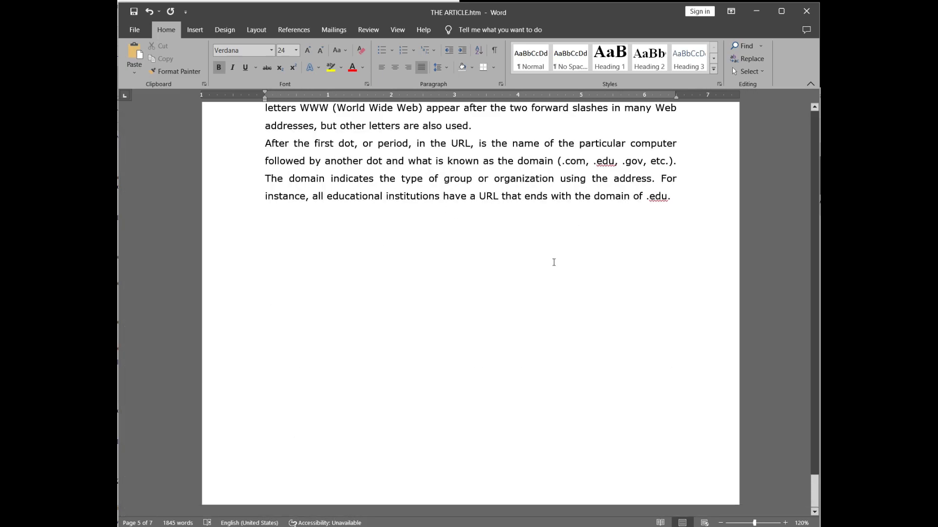
scroll(554, 262, "up", 20)
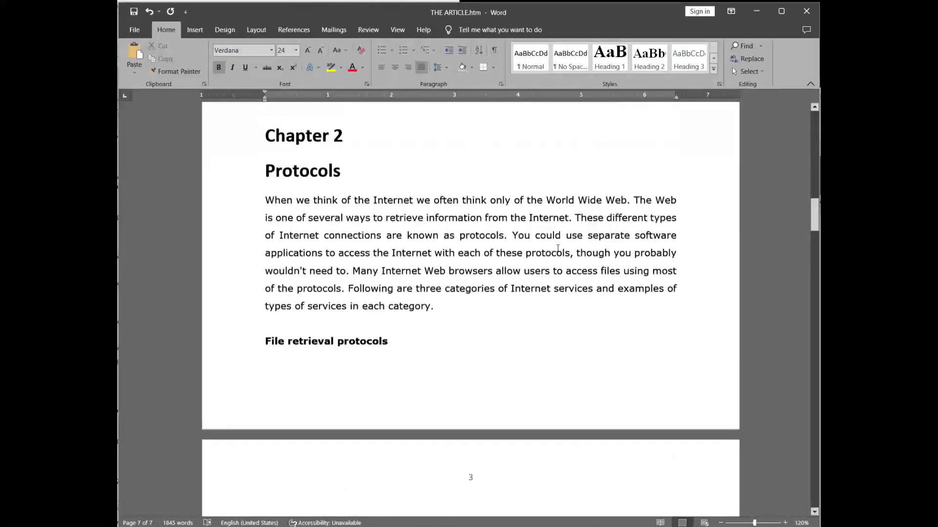
scroll(558, 249, "up", 1)
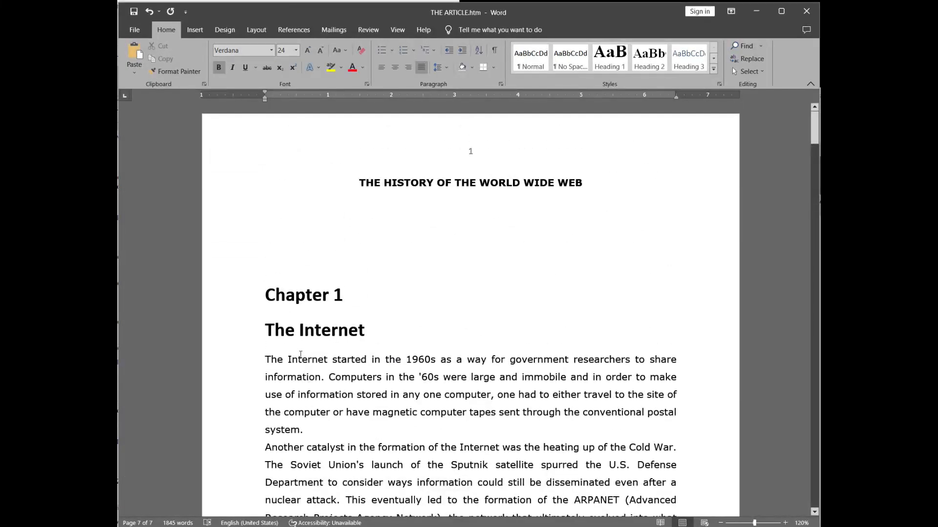
left_click(265, 294)
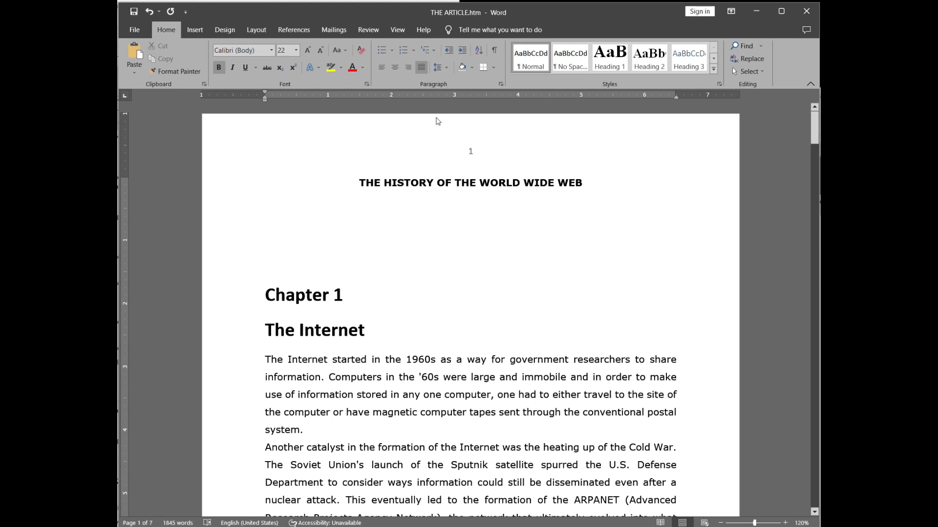
left_click(195, 30)
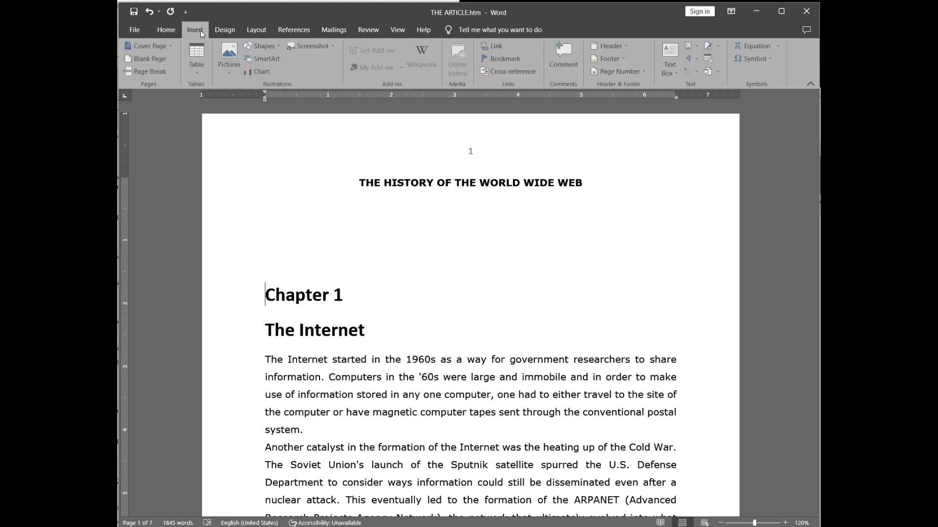
left_click(504, 59)
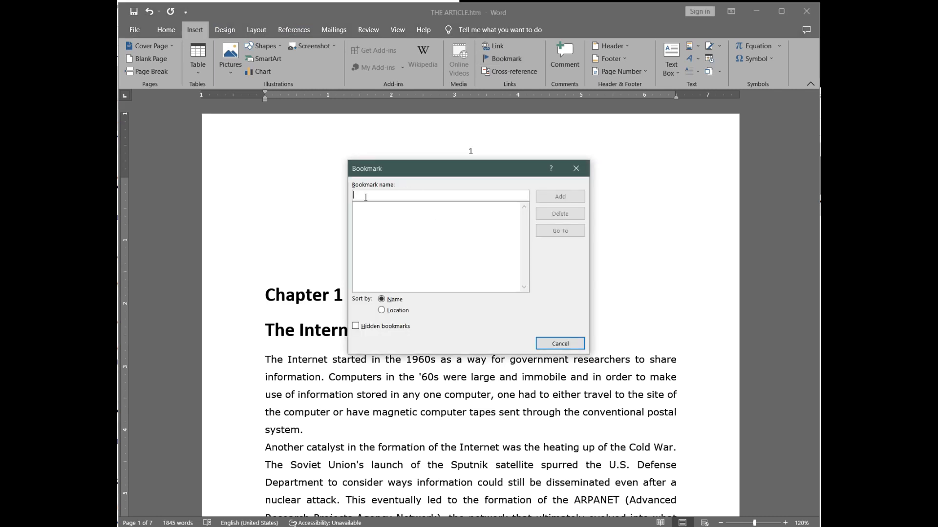
type("c")
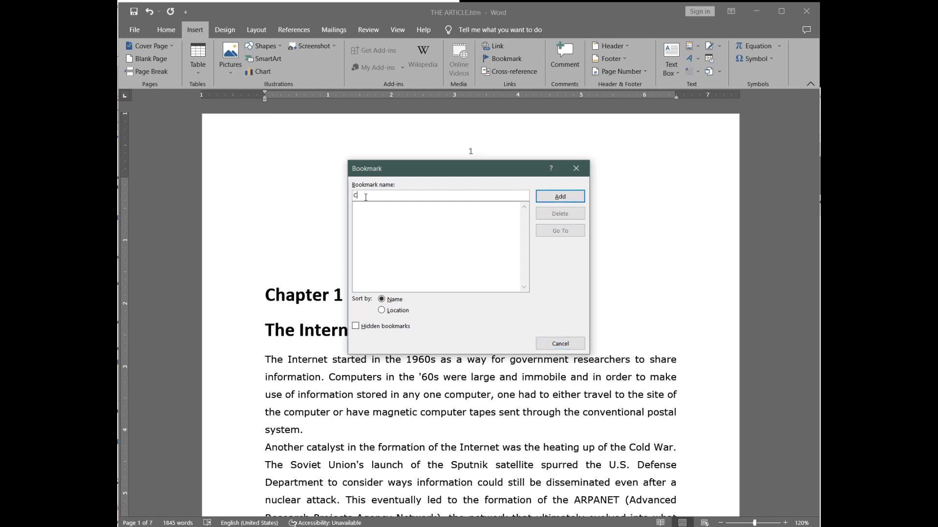
left_click(577, 196)
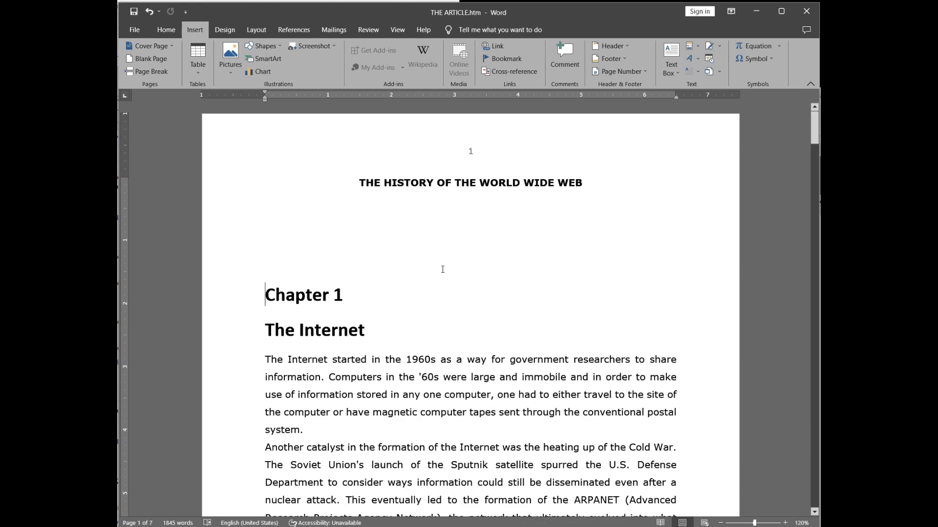
Insert a bookmark named c2 at the start of the Chapter 2 heading line.
scroll(442, 269, "down", 20)
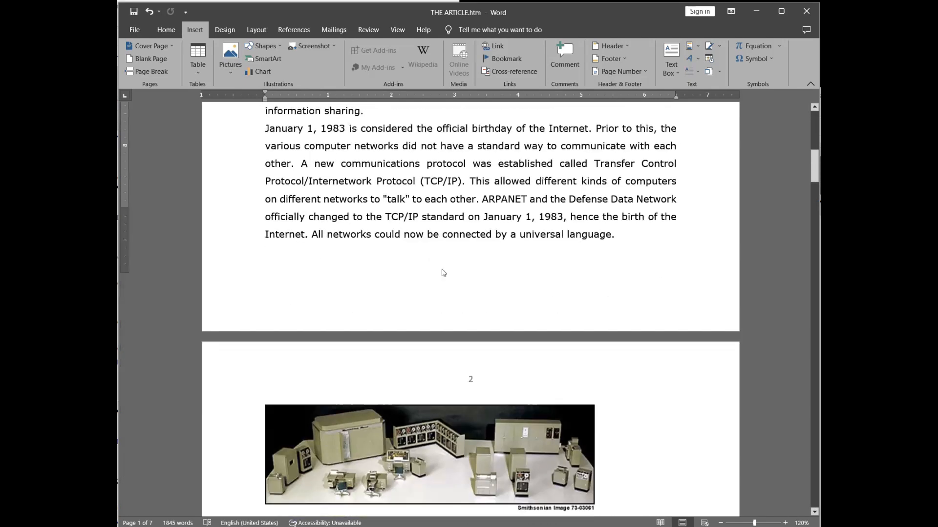
scroll(442, 270, "down", 1)
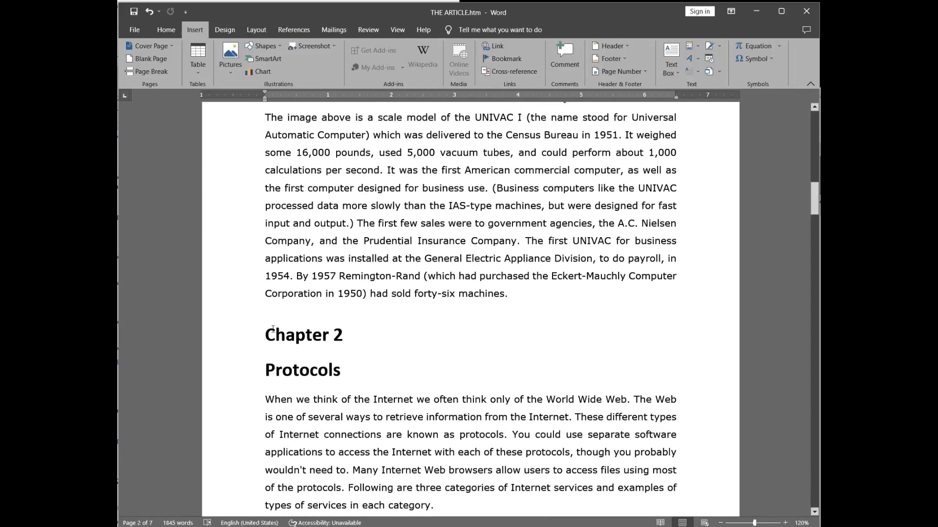
left_click(269, 334)
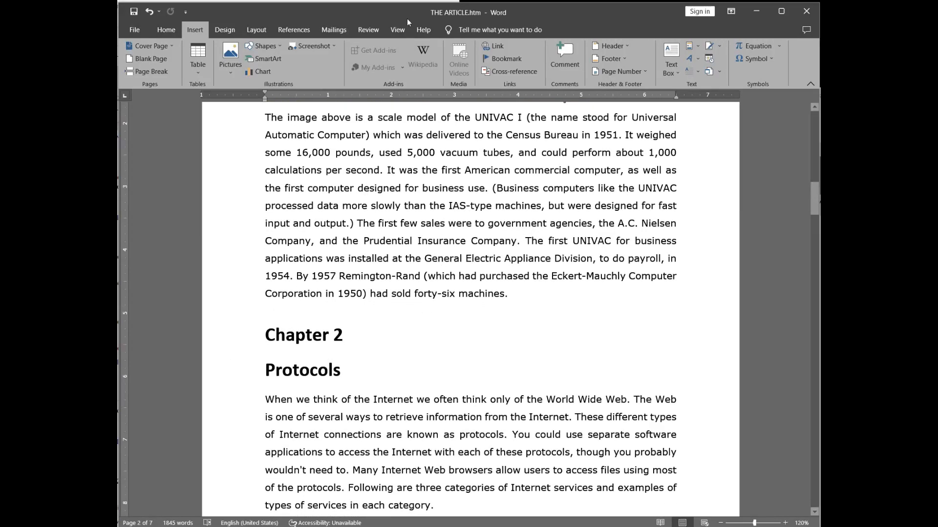
left_click(504, 59)
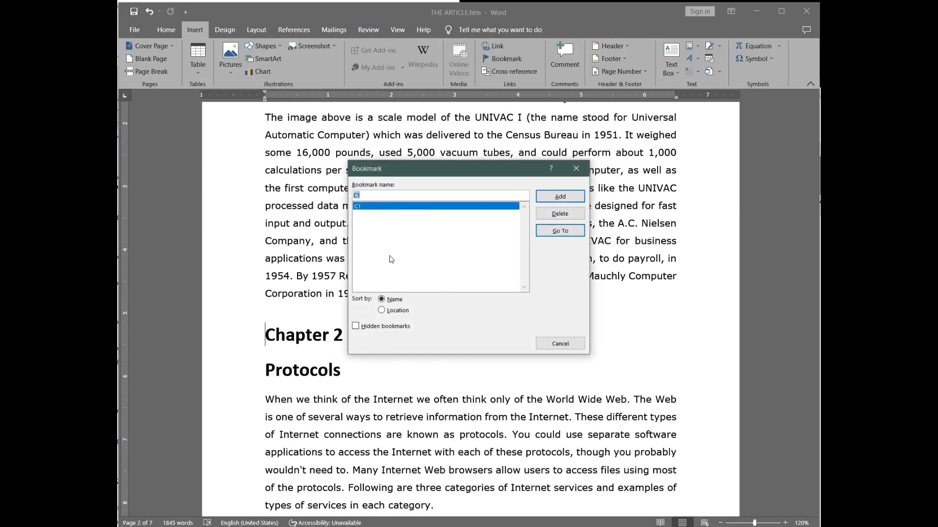
type("C2")
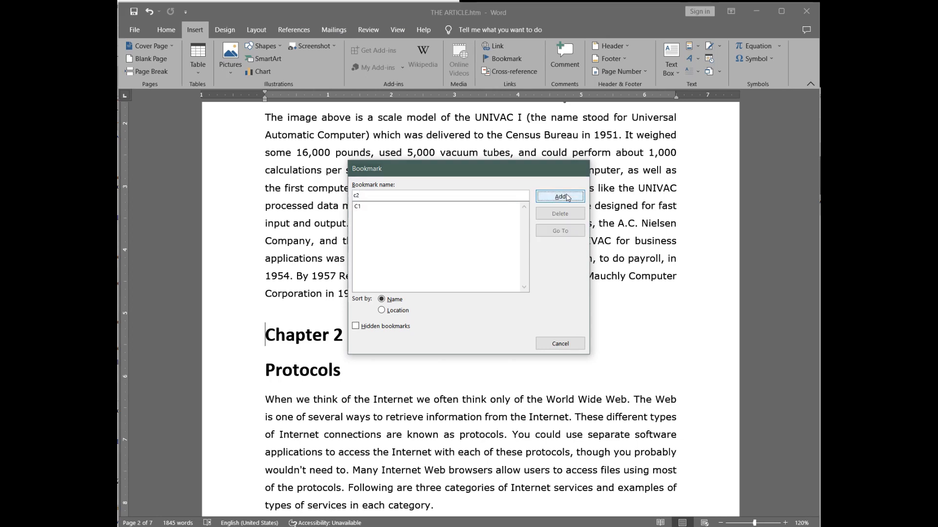
left_click(563, 198)
Insert a bookmark named c3 at the start of the Chapter 3 heading line.
scroll(475, 316, "down", 20)
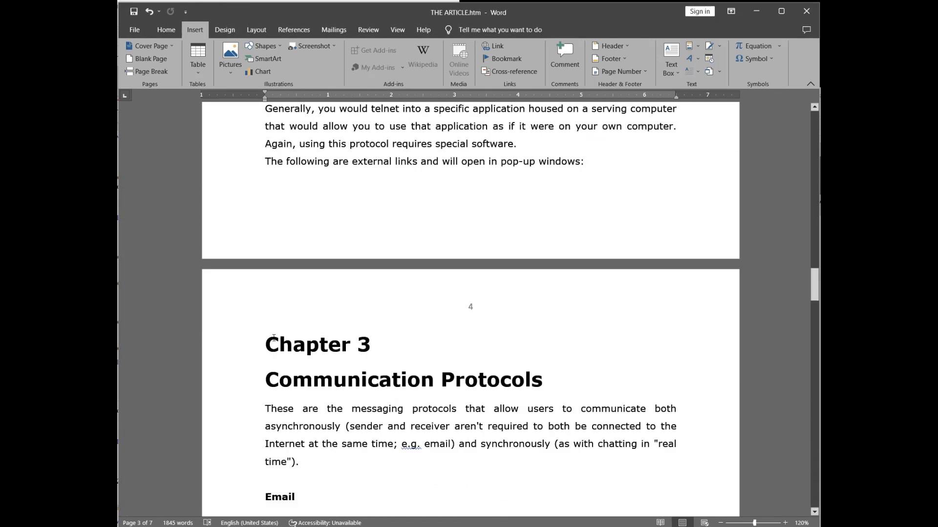
left_click(265, 342)
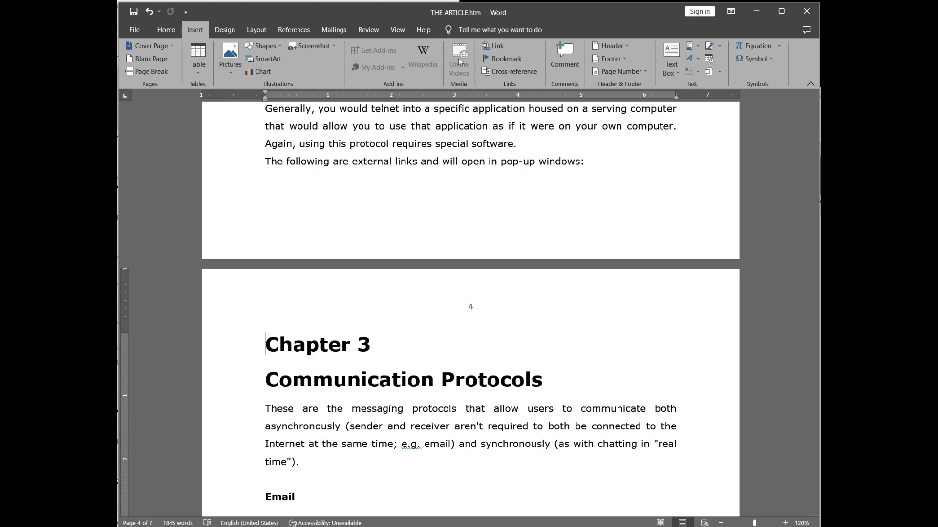
left_click(498, 59)
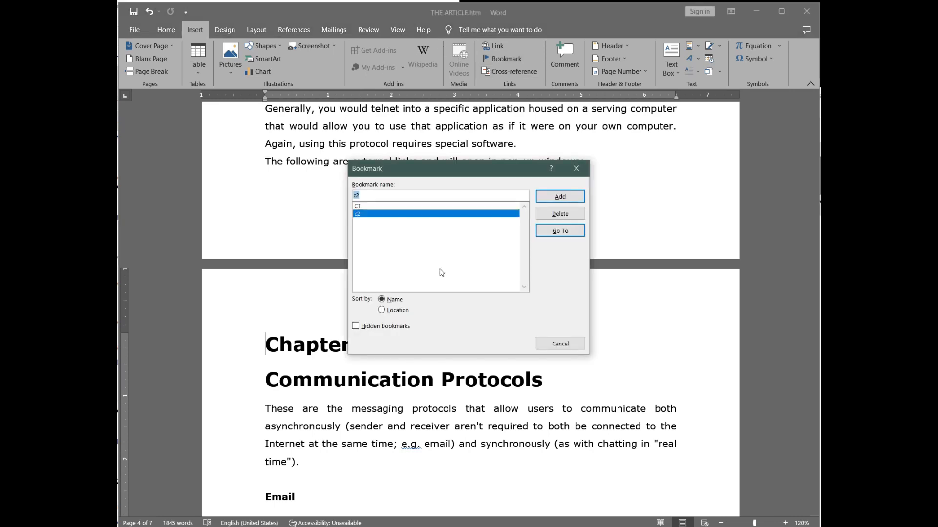
type("c3")
left_click(576, 199)
Insert a bookmark named c4 at the start of the Chapter 4 heading line.
scroll(509, 268, "down", 9)
scroll(509, 268, "down", 8)
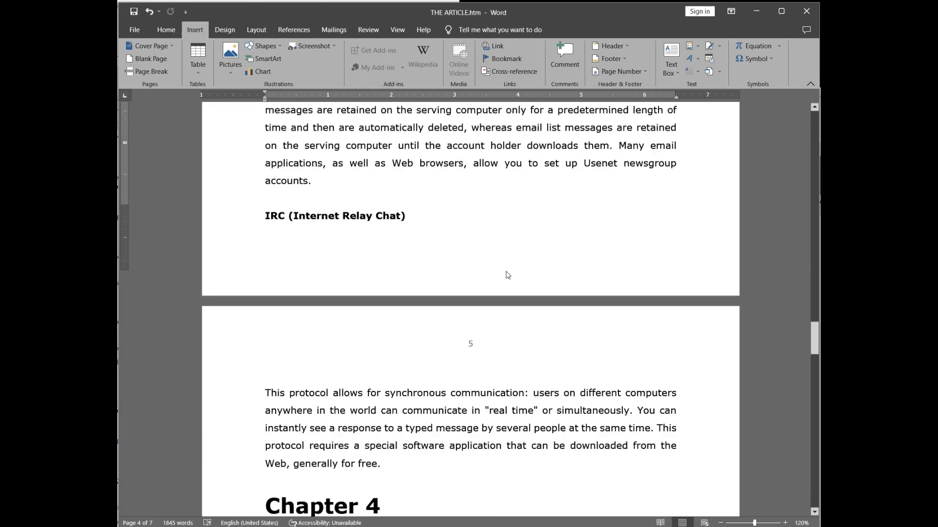
left_click(265, 292)
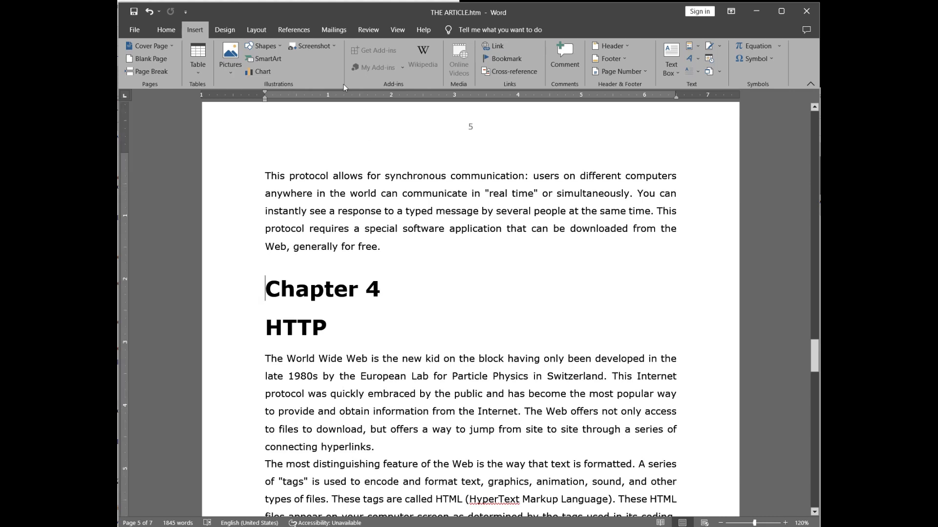
left_click(503, 59)
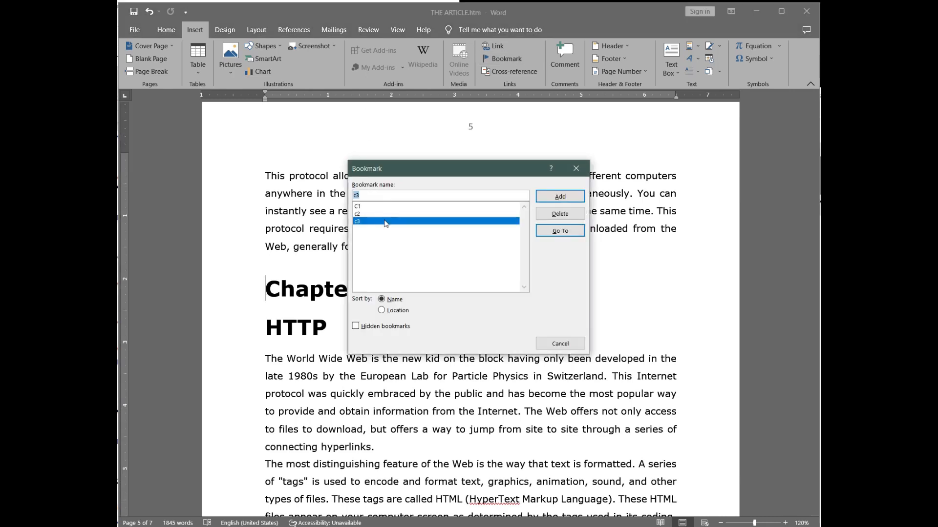
type("c4")
left_click(576, 200)
Write TOC on the first empty line below the document title and start a new line under it.
scroll(473, 325, "up", 20)
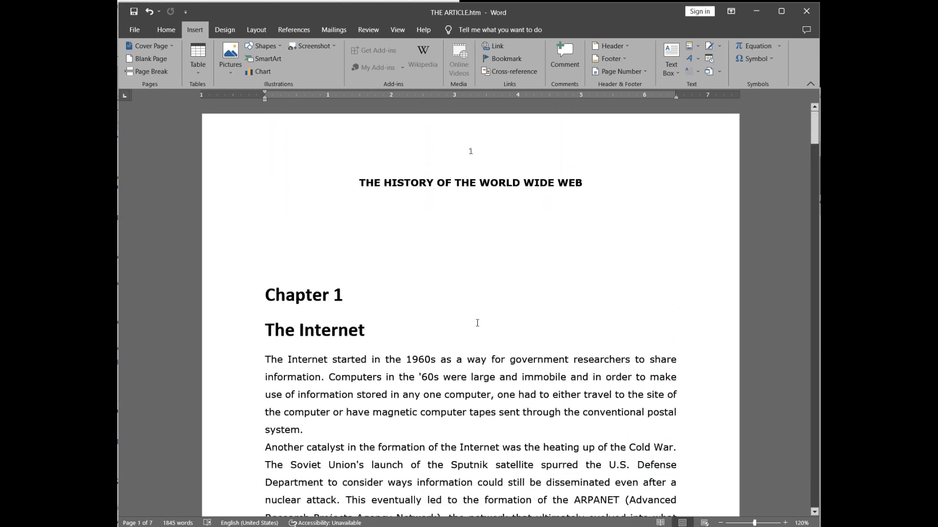
left_click(274, 211)
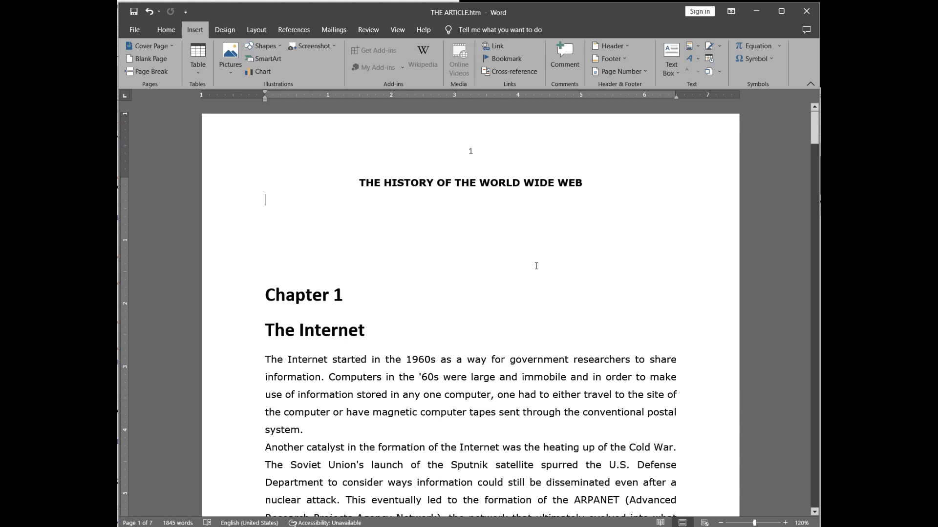
type("TOC")
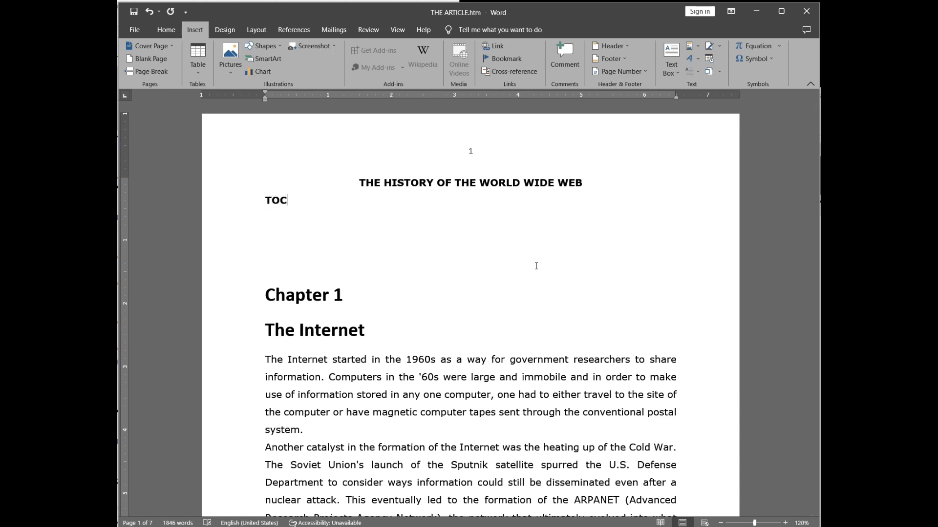
key("Return")
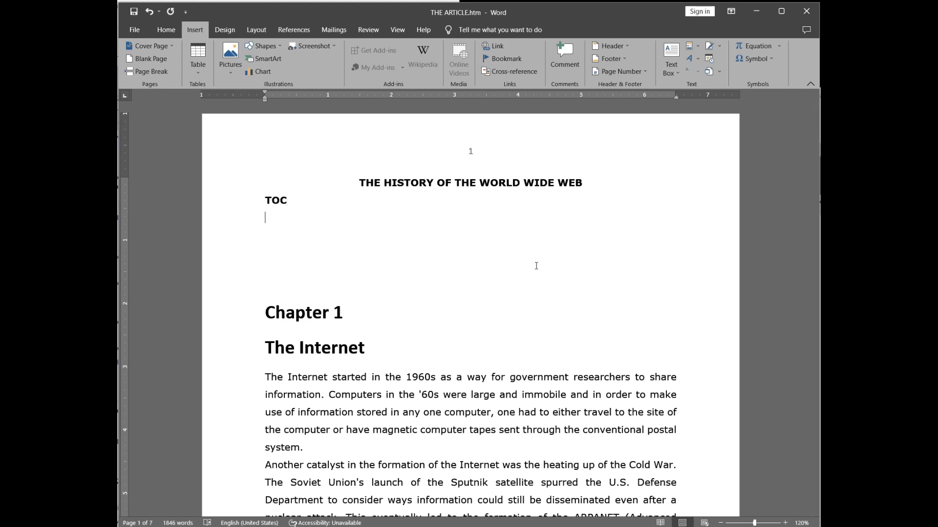
List Chapter 1, Chapter 2, Chapter 3 and Chapter 4 on separate lines under TOC.
type("Chapter")
type("hapter 2")
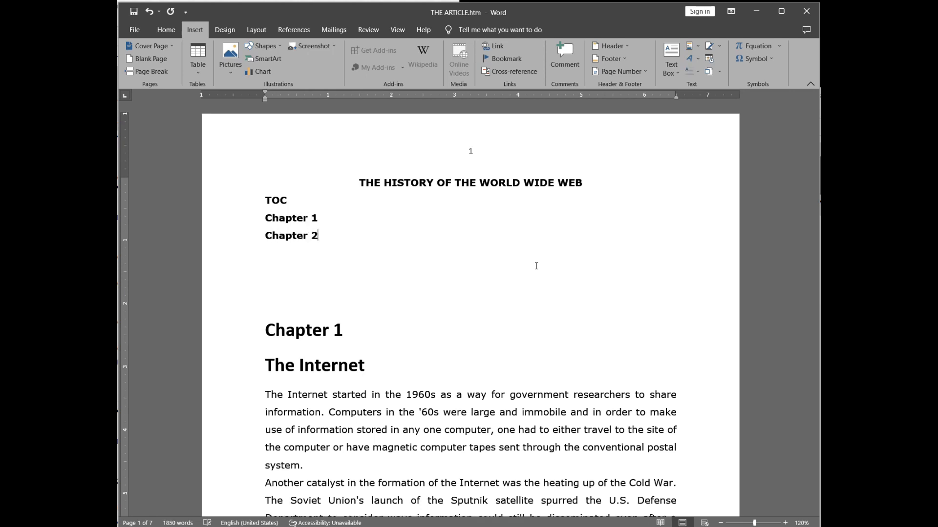
key("Return")
type("Chapter 3")
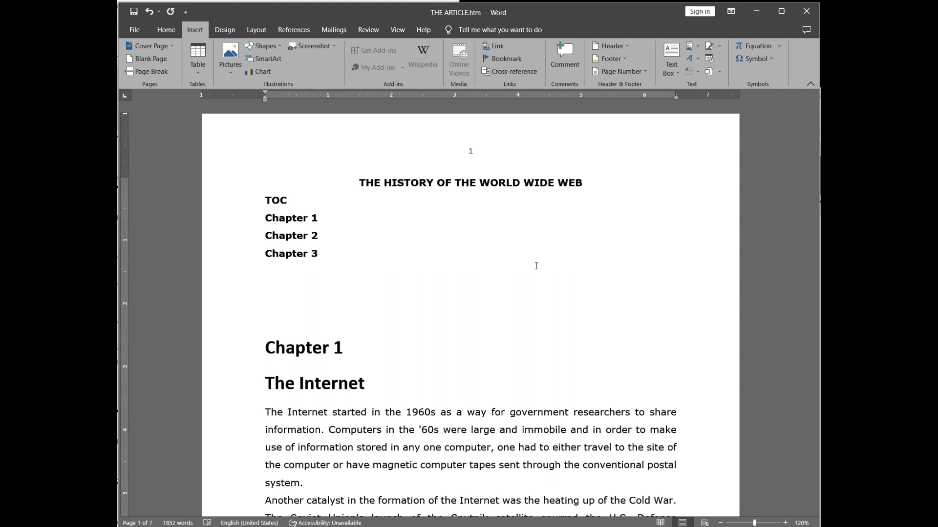
key("Return")
type("Chapter 4")
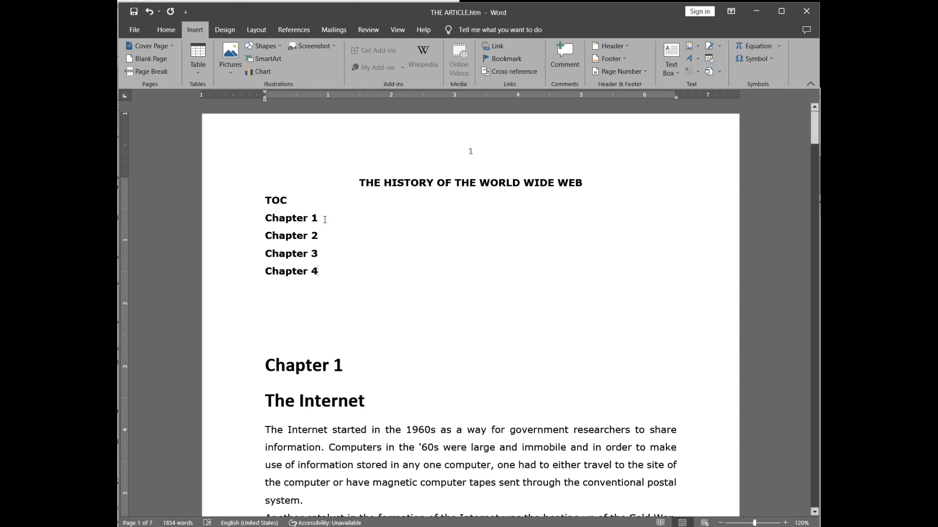
Link the Chapter 1 entry under TOC to the C1 bookmark.
left_click(265, 218)
left_click(320, 215, "shift")
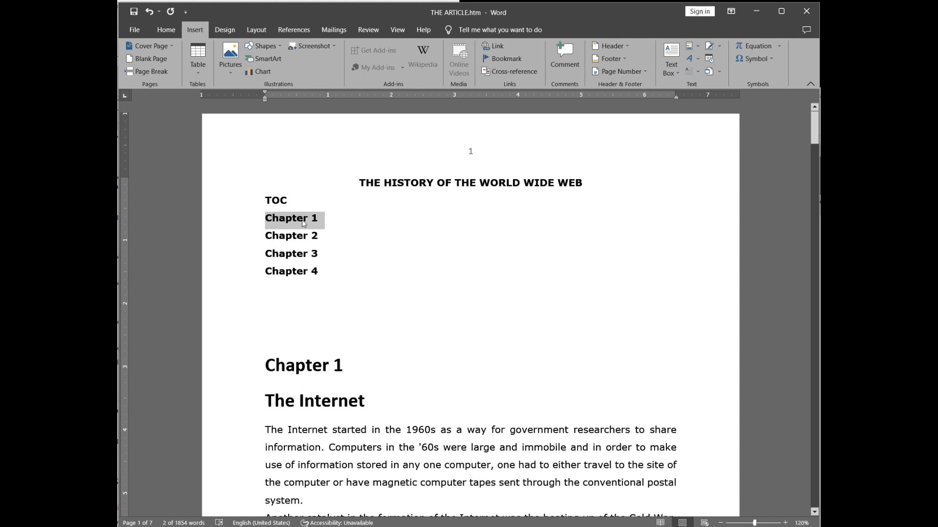
right_click(301, 218)
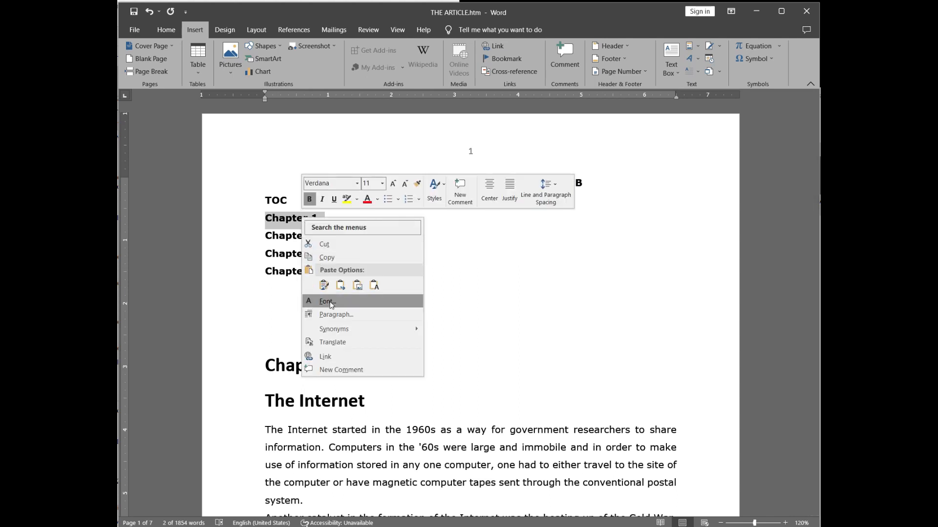
mouse_move(338, 325)
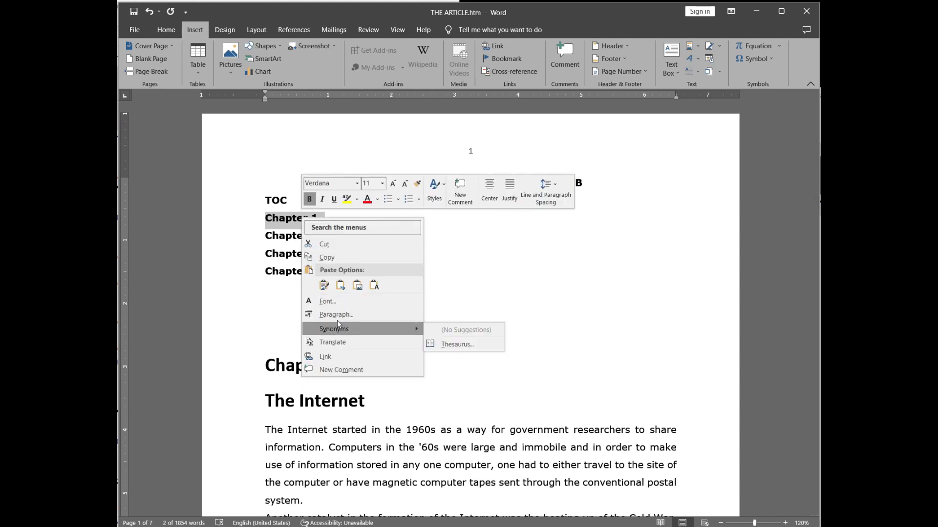
left_click(548, 244)
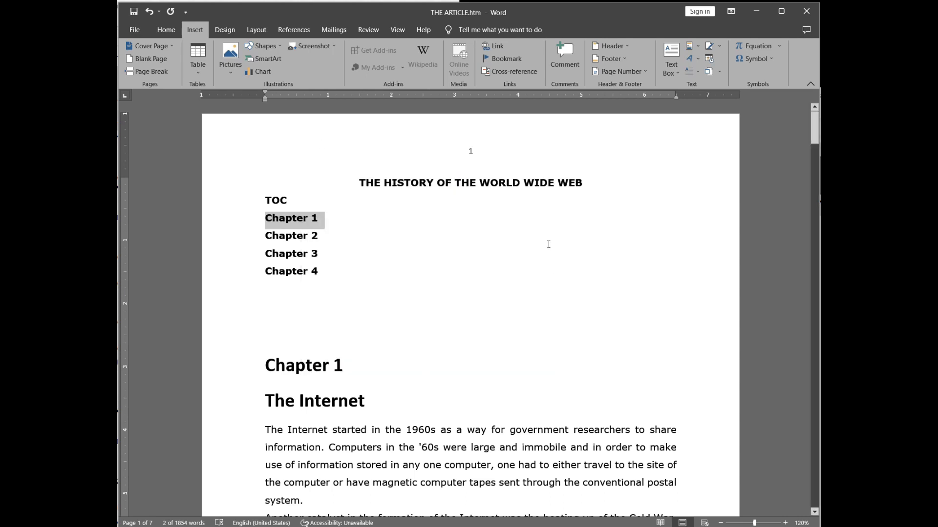
left_click(493, 46)
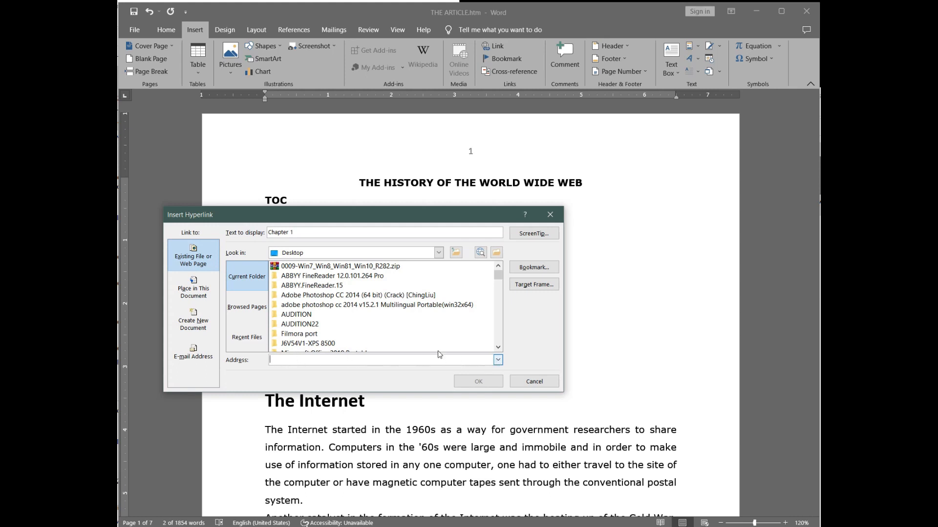
left_click(524, 270)
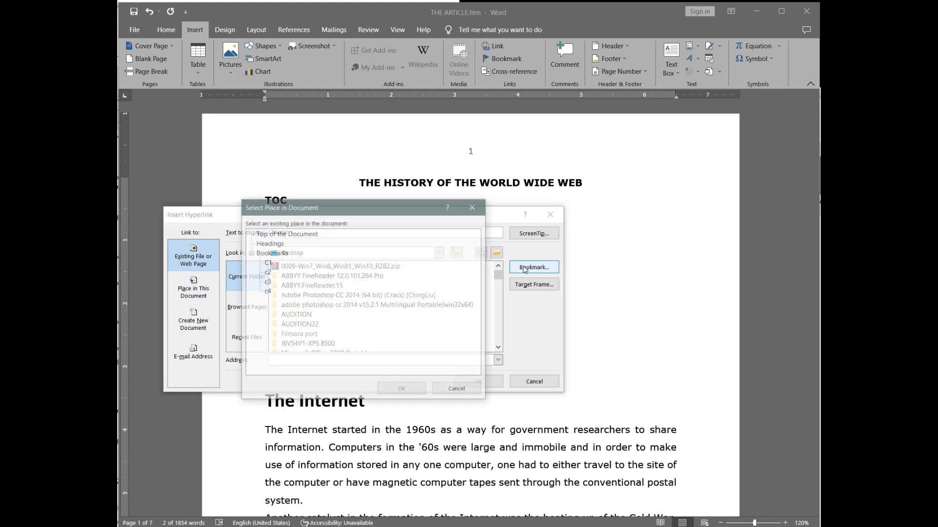
left_click(266, 262)
left_click(401, 390)
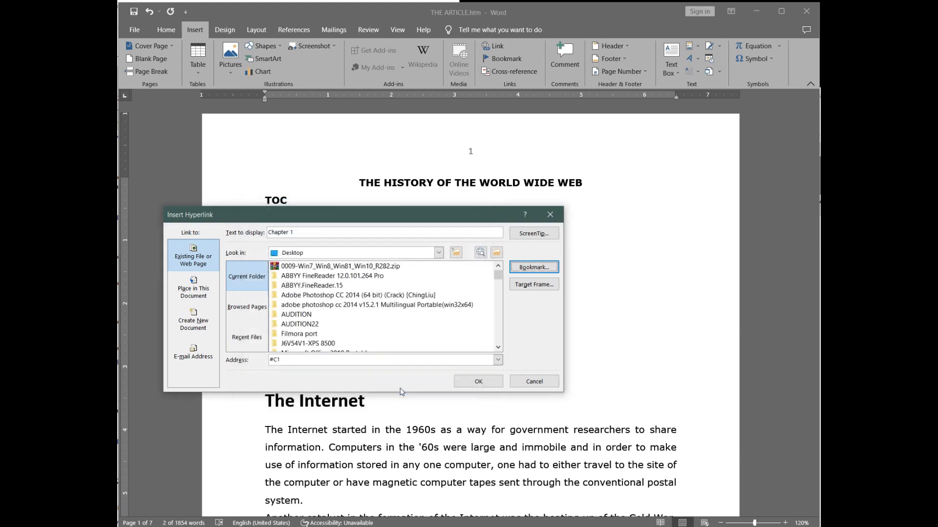
left_click(478, 382)
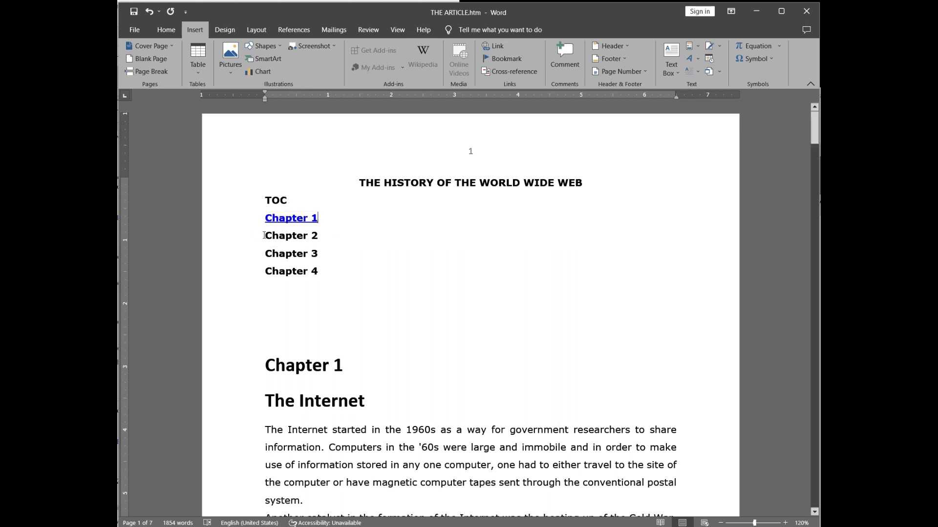
Link the Chapter 2 entry under TOC to the c2 bookmark.
left_click_drag(265, 235, 323, 236)
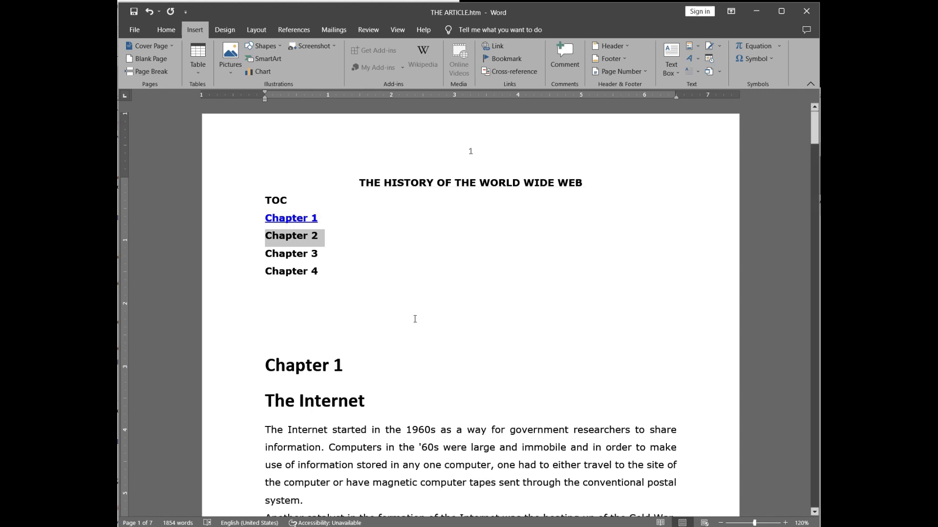
left_click(496, 45)
left_click(523, 268)
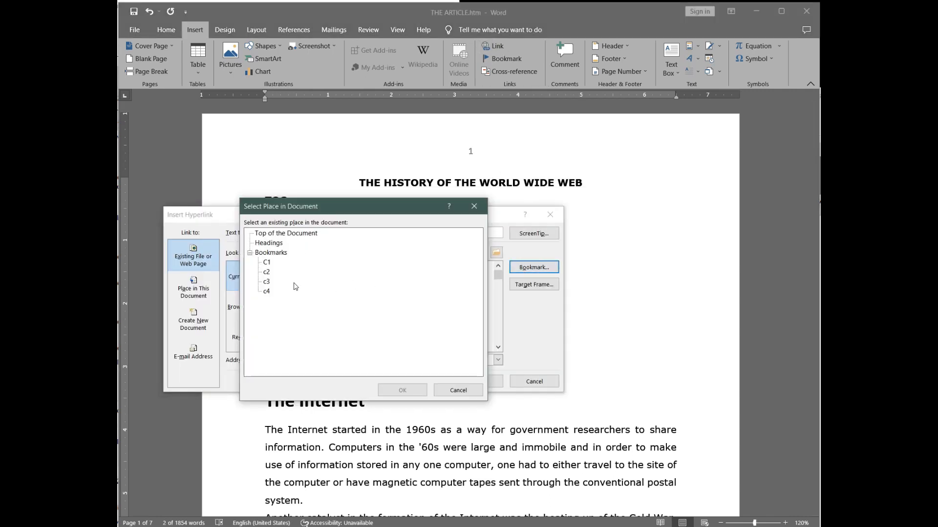
left_click(267, 273)
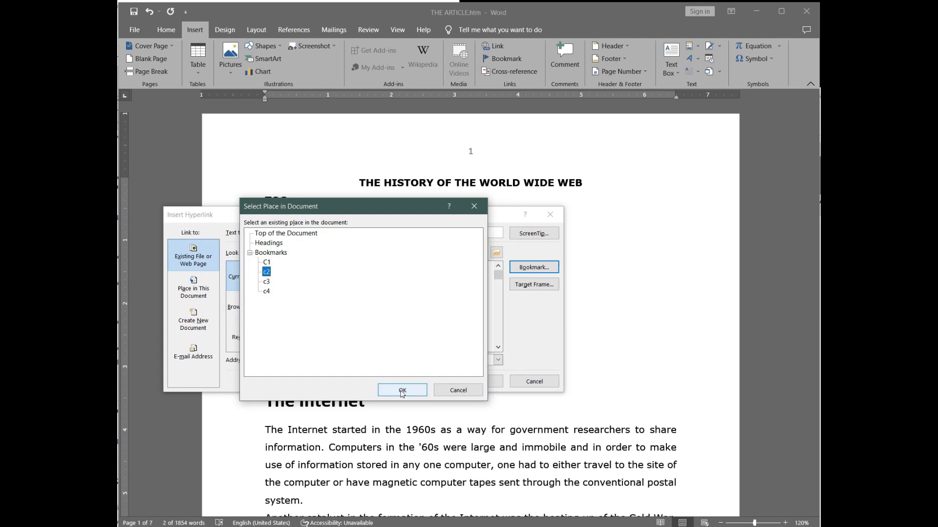
left_click(402, 390)
left_click(478, 382)
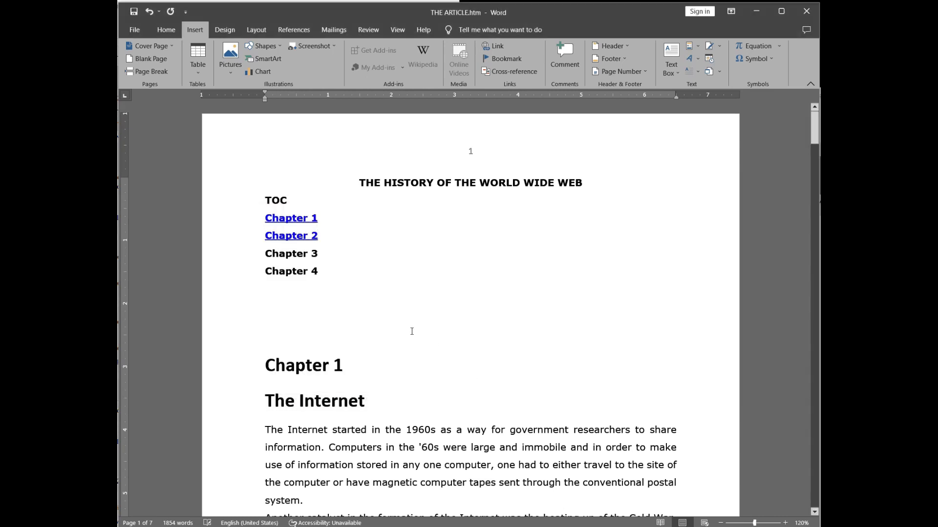
Link the Chapter 3 entry under TOC to the c3 bookmark.
left_click_drag(265, 253, 321, 254)
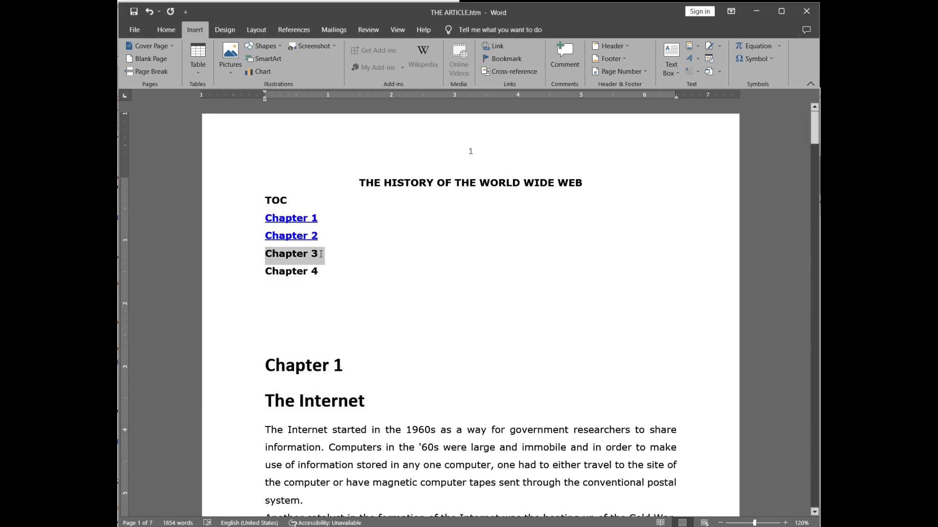
left_click(500, 45)
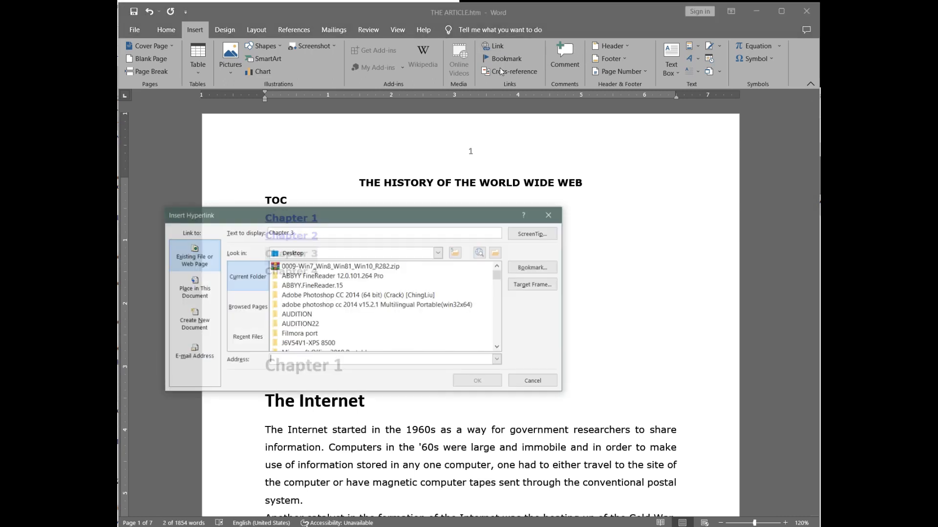
left_click(539, 267)
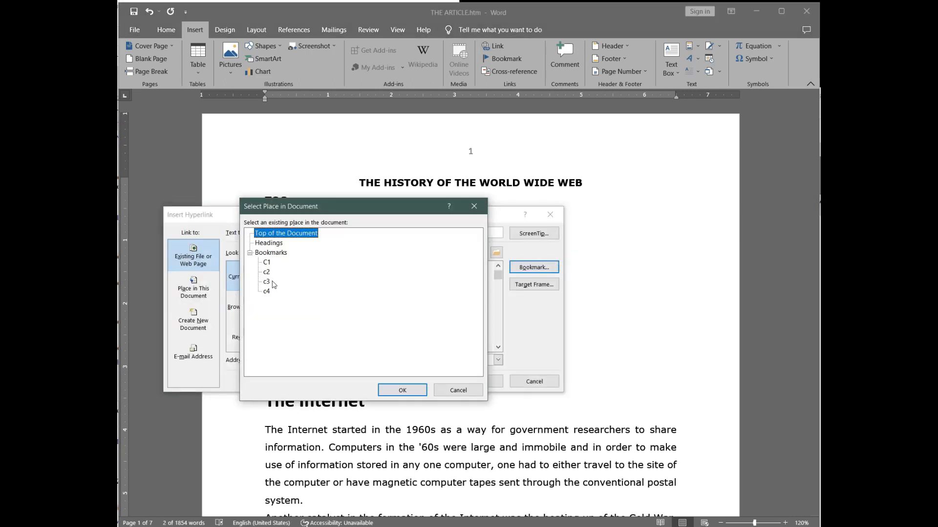
left_click(268, 282)
left_click(402, 390)
left_click(481, 381)
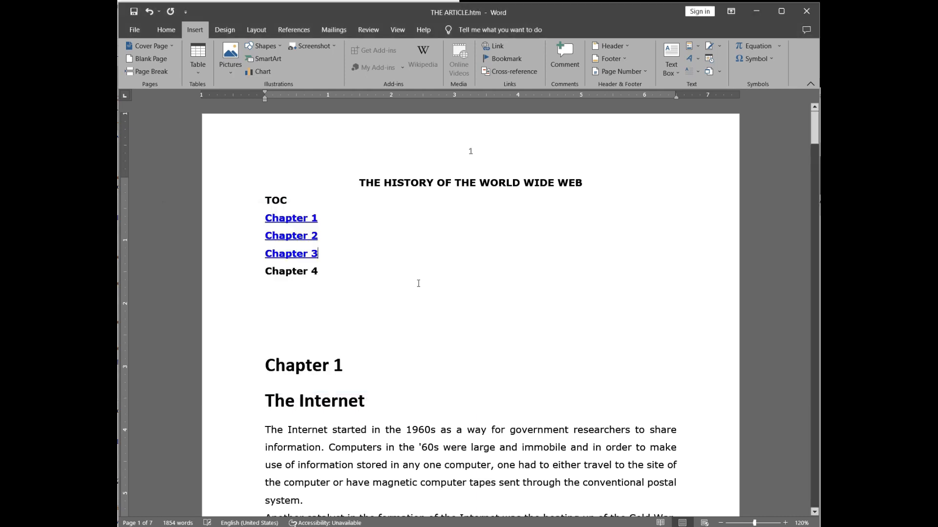
Link the Chapter 4 entry under TOC to the c4 bookmark.
left_click_drag(266, 270, 324, 274)
left_click(502, 50)
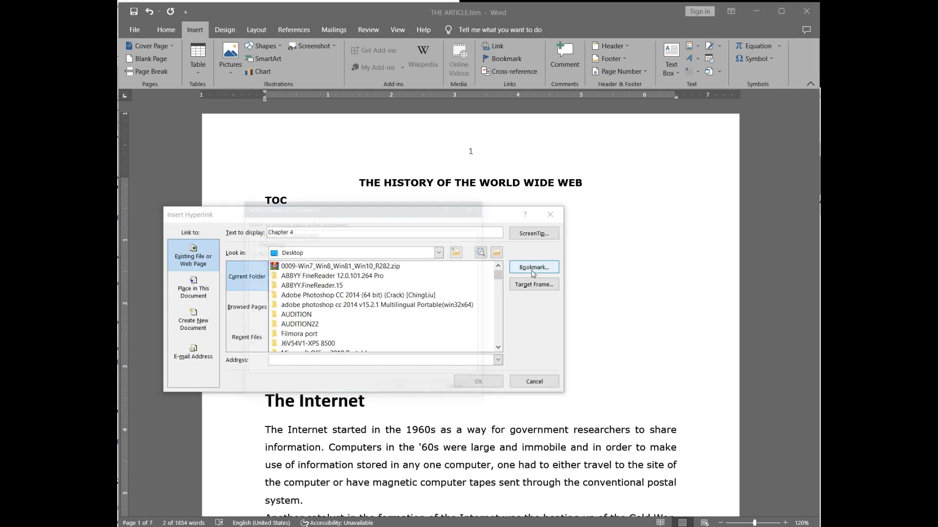
left_click(533, 267)
left_click(266, 291)
left_click(383, 392)
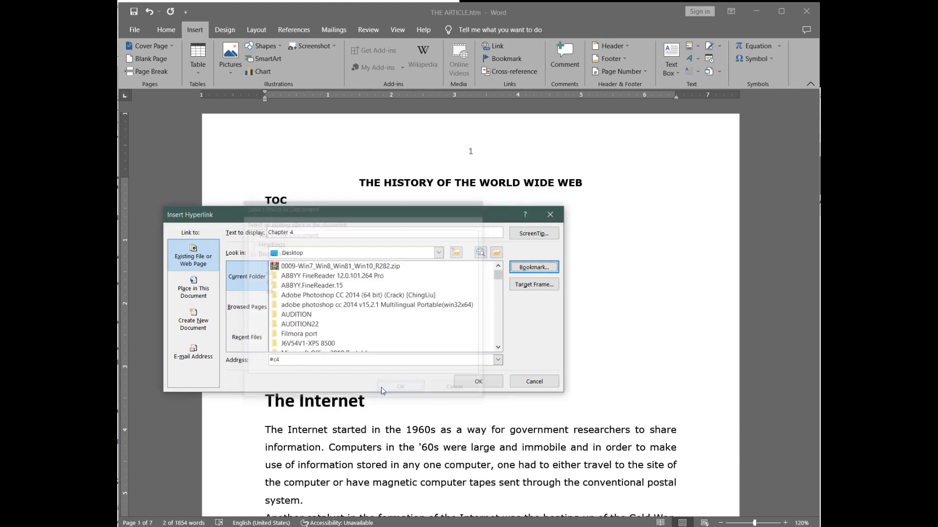
left_click(481, 383)
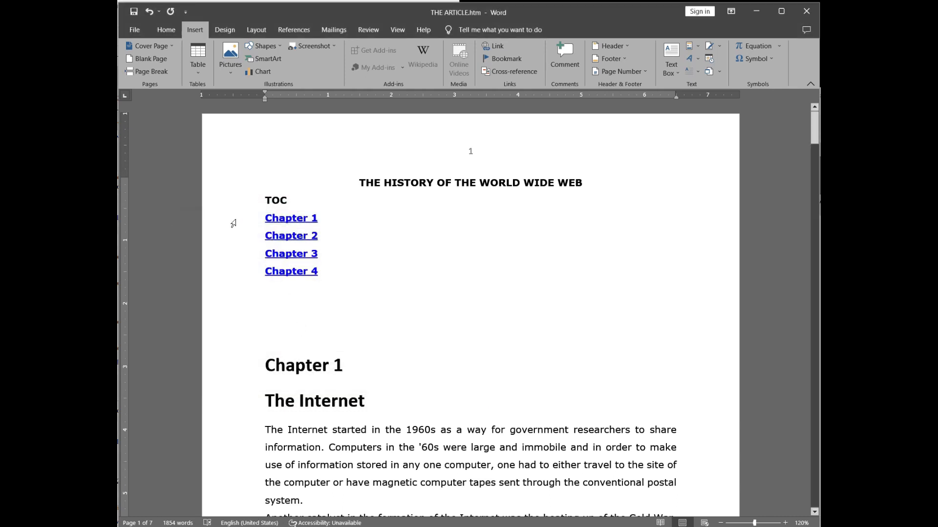
Test the Chapter 4 and Chapter 3 links in the table of contents, returning to the first page after each.
mouse_move(285, 277)
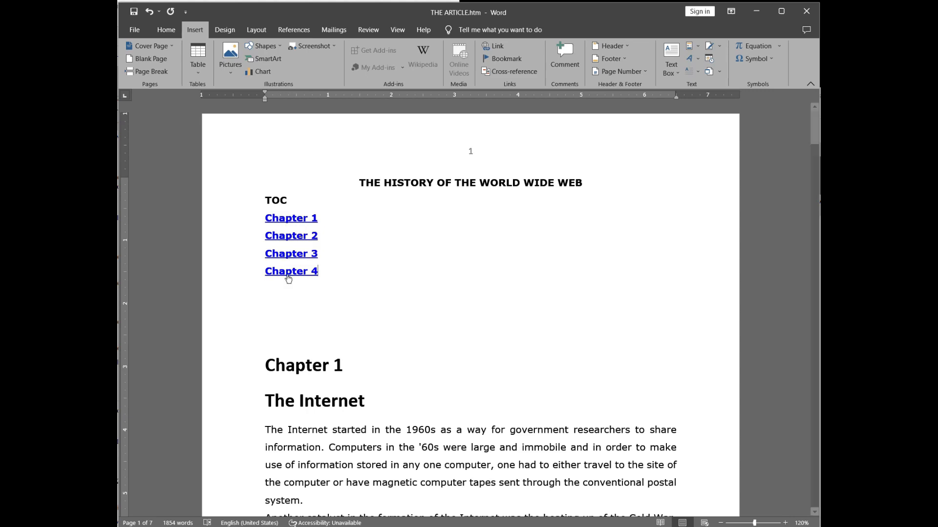
left_click(288, 277, "ctrl")
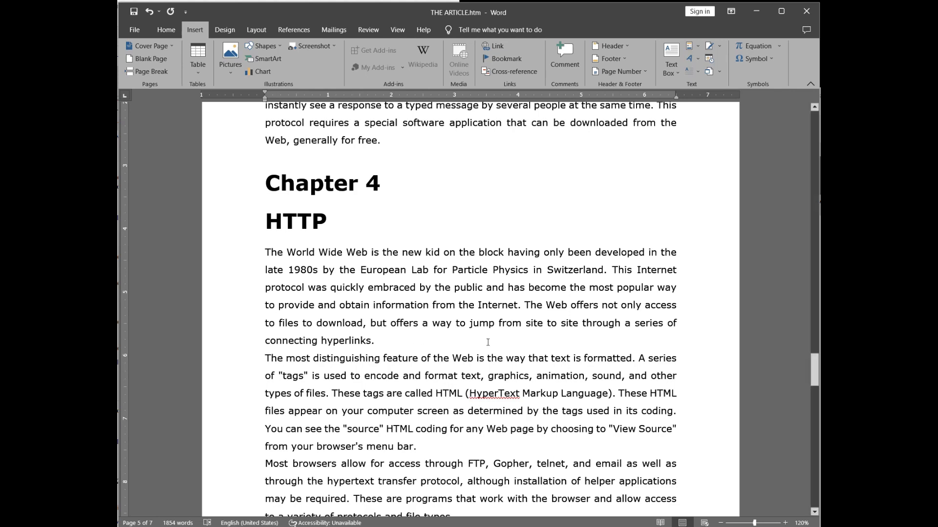
scroll(488, 342, "up", 5)
scroll(488, 343, "up", 20)
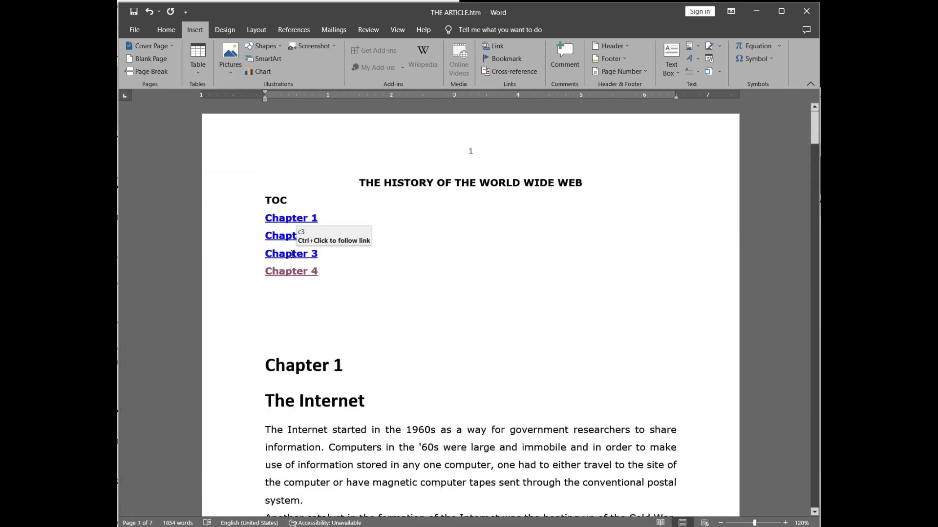
left_click(292, 255, "ctrl")
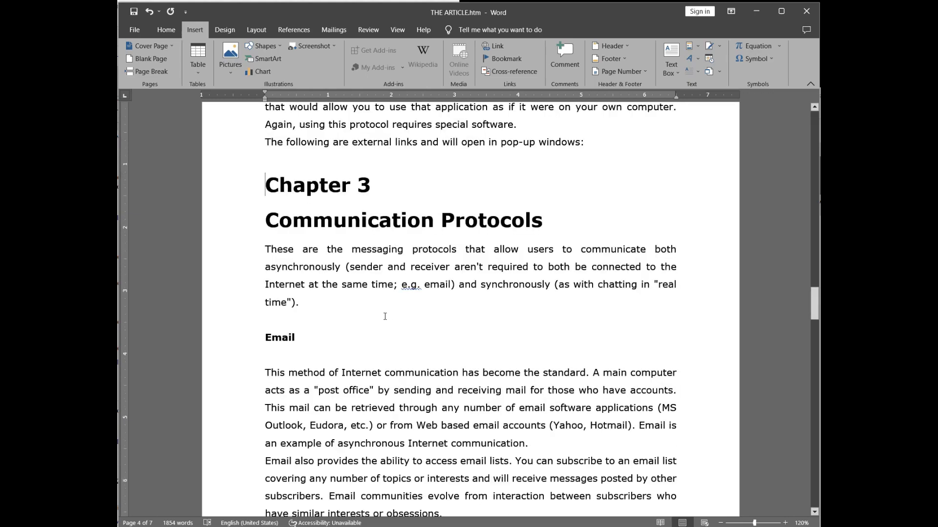
scroll(385, 317, "up", 20)
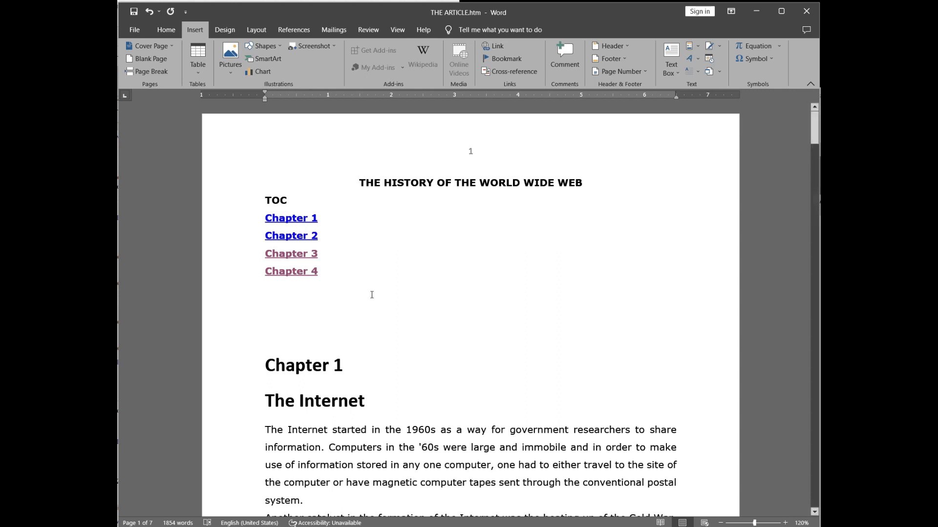
Insert a bookmark named TOC at the start of the TOC line below the document title.
left_click(266, 200)
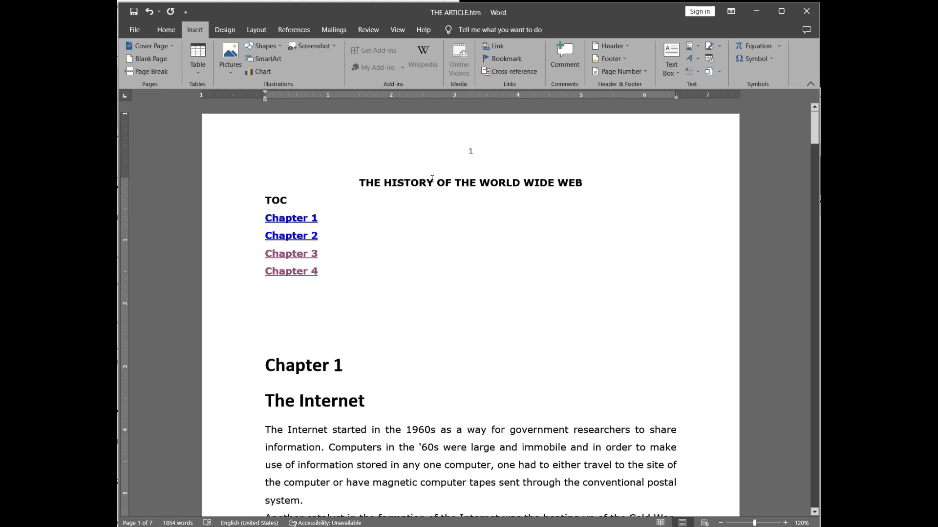
left_click(500, 59)
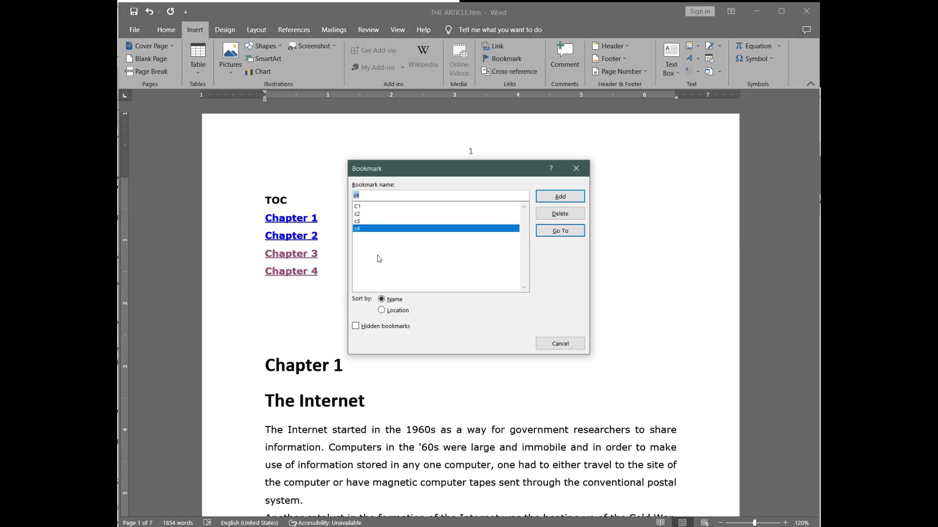
type("TOC")
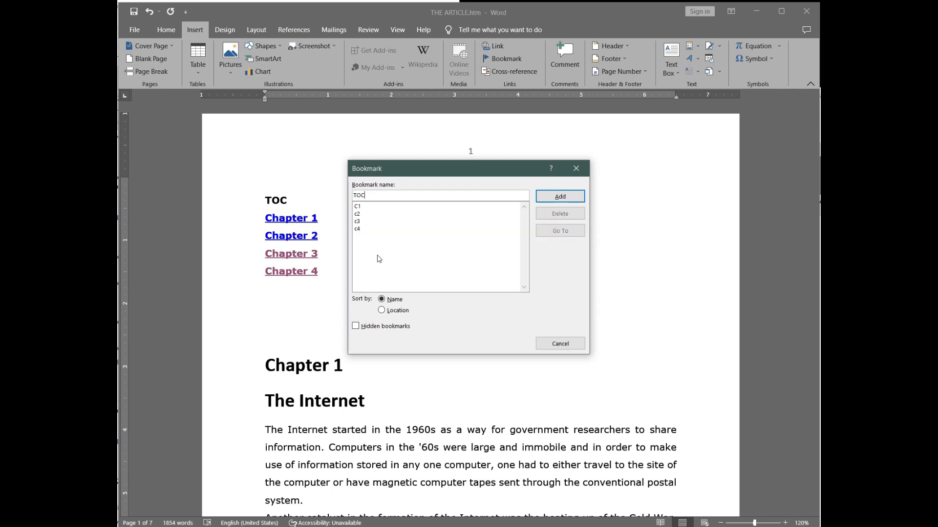
left_click(560, 196)
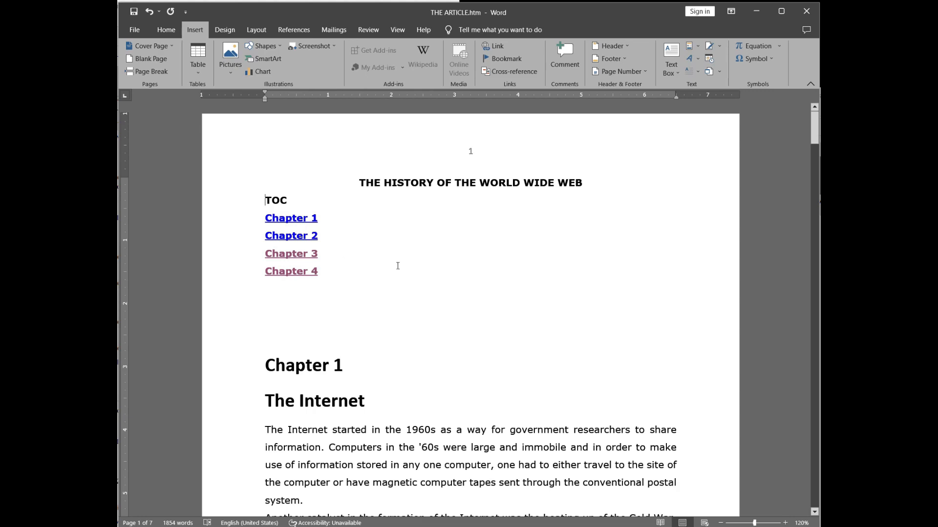
Add the text BACK TO TOC at the end of the last paragraph before the Chapter 2 heading.
scroll(392, 268, "down", 3)
scroll(392, 268, "down", 13)
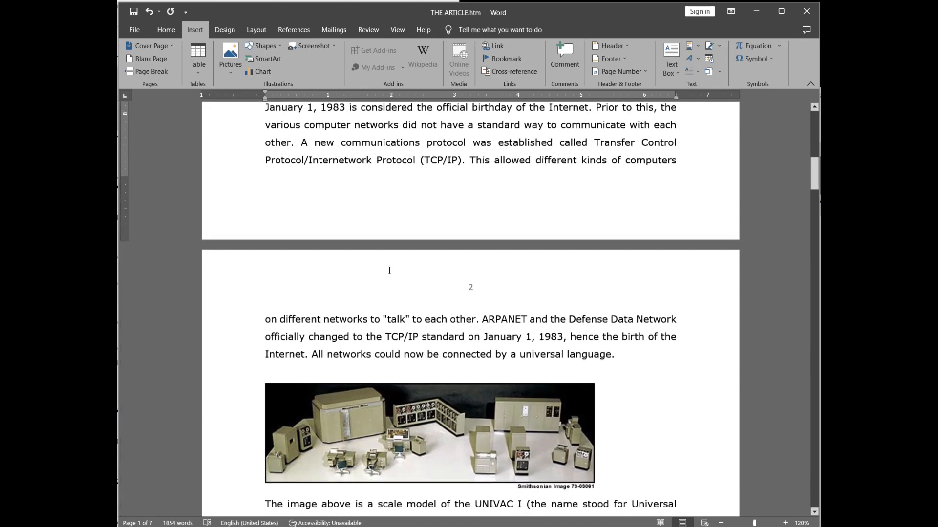
scroll(382, 275, "down", 6)
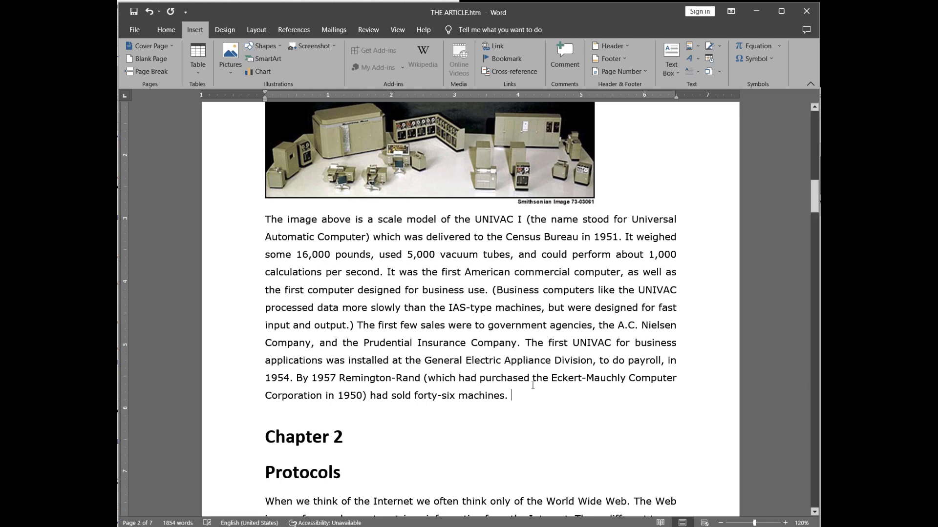
type("BACK")
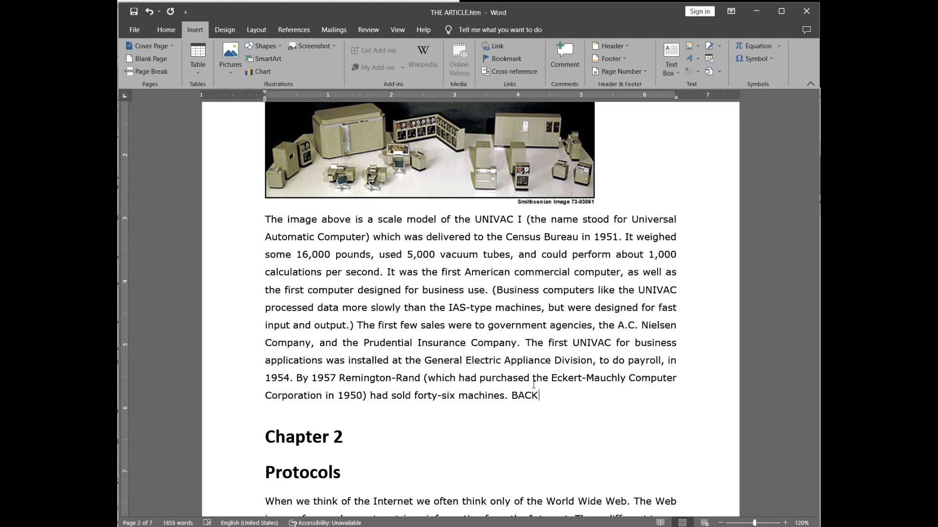
type(" TO TOC")
Make the BACK TO TOC text before the Chapter 2 heading bold and highlight it in yellow.
left_click_drag(511, 395, 579, 396)
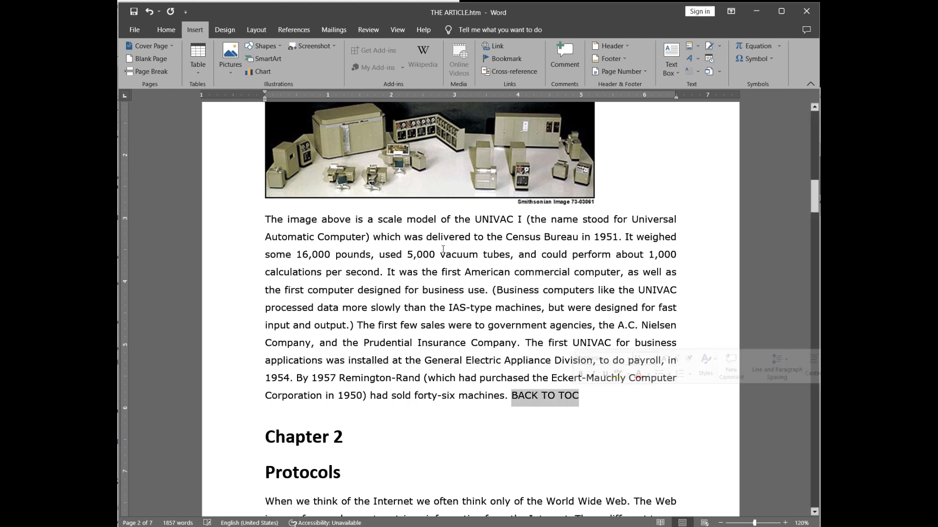
left_click(166, 30)
left_click(218, 67)
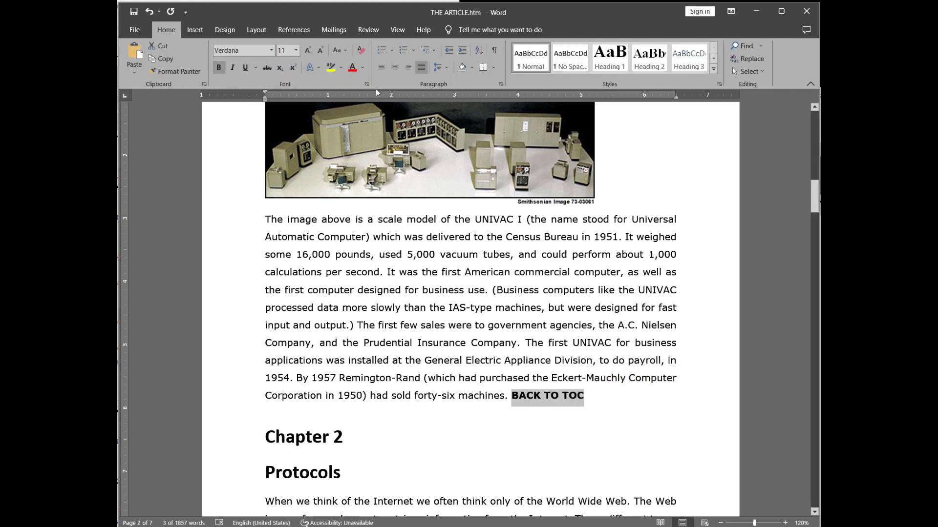
left_click(330, 68)
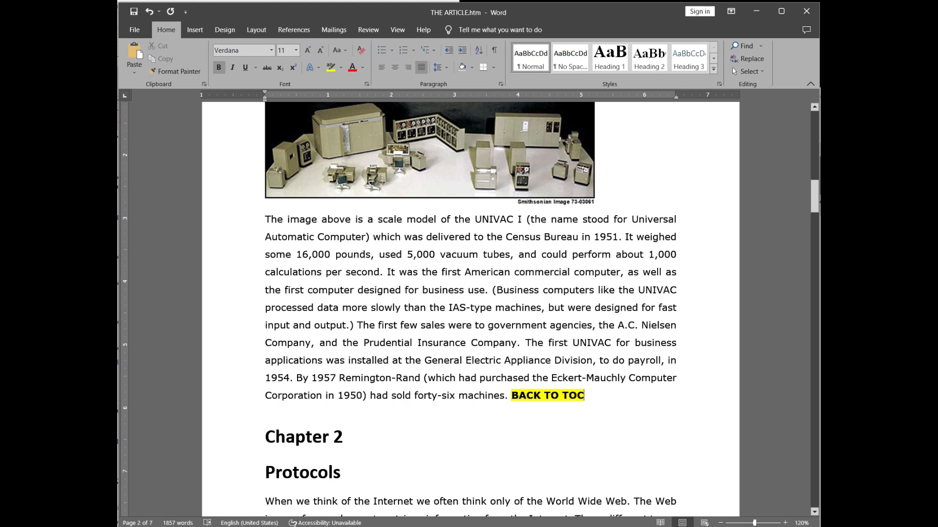
Hyperlink the BACK TO TOC text before the Chapter 2 heading to the TOC bookmark.
left_click_drag(512, 395, 584, 397)
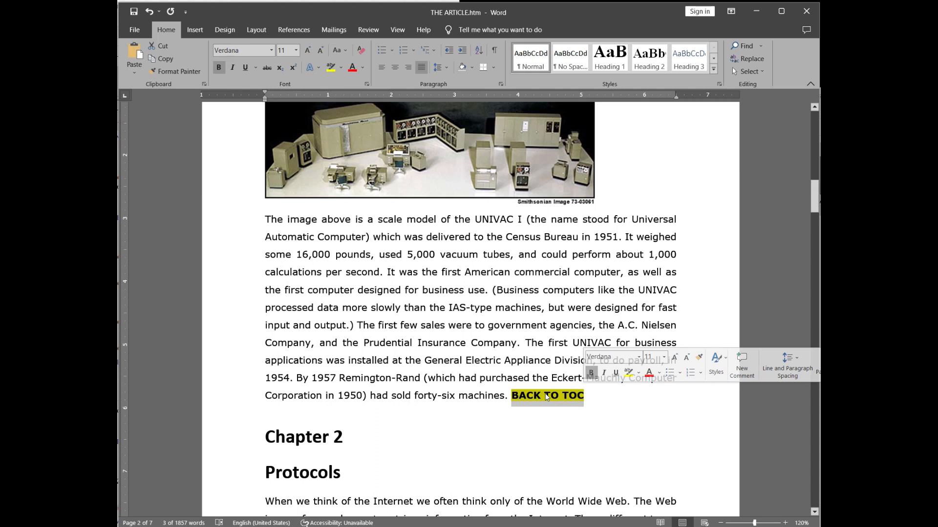
left_click(193, 30)
left_click(497, 46)
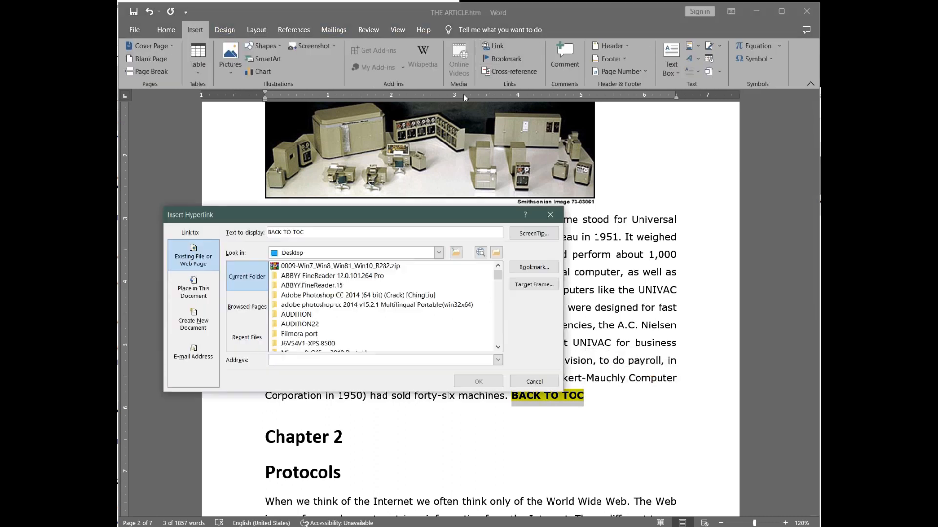
left_click(534, 267)
left_click(271, 301)
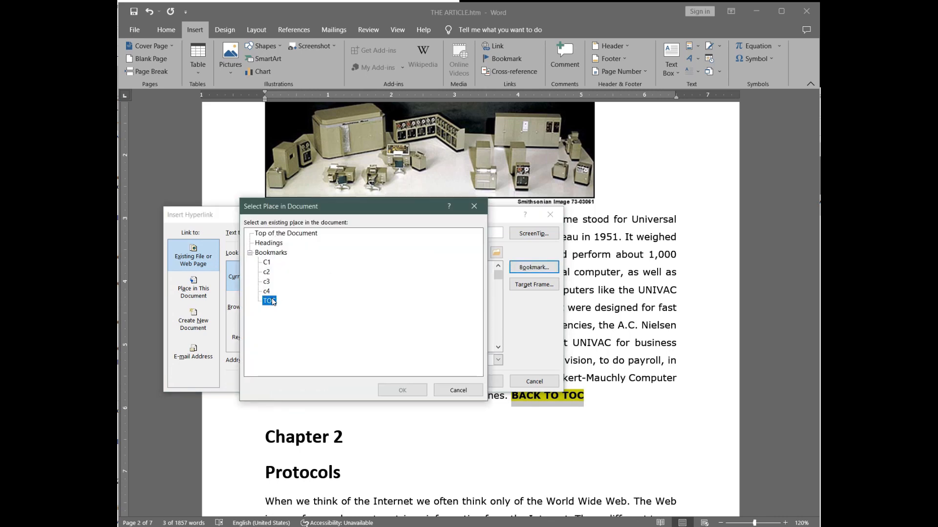
left_click(402, 390)
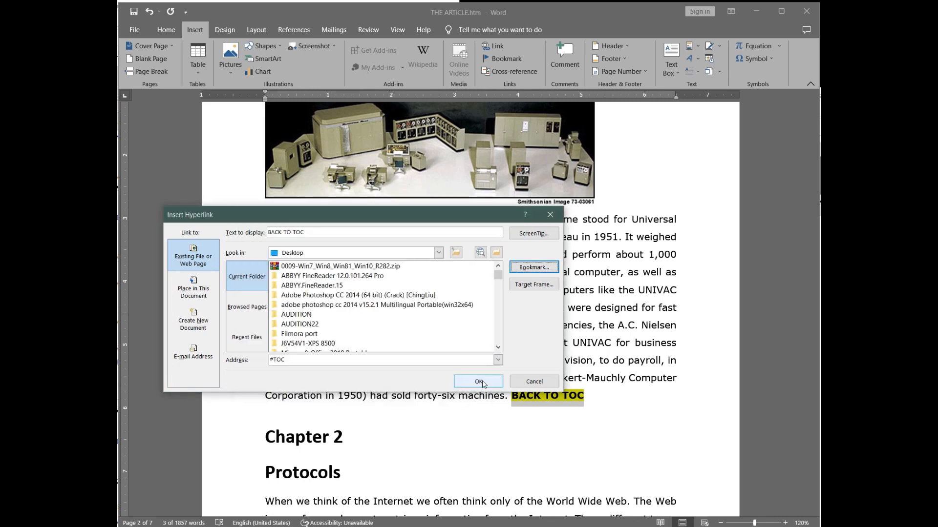
left_click(481, 383)
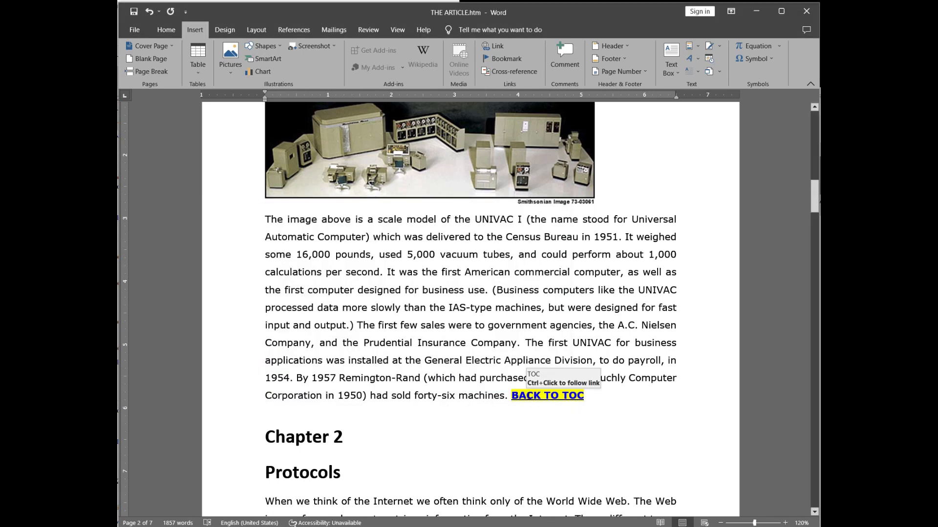
Test the BACK TO TOC link before the Chapter 2 heading and return to that paragraph.
left_click(525, 397, "ctrl")
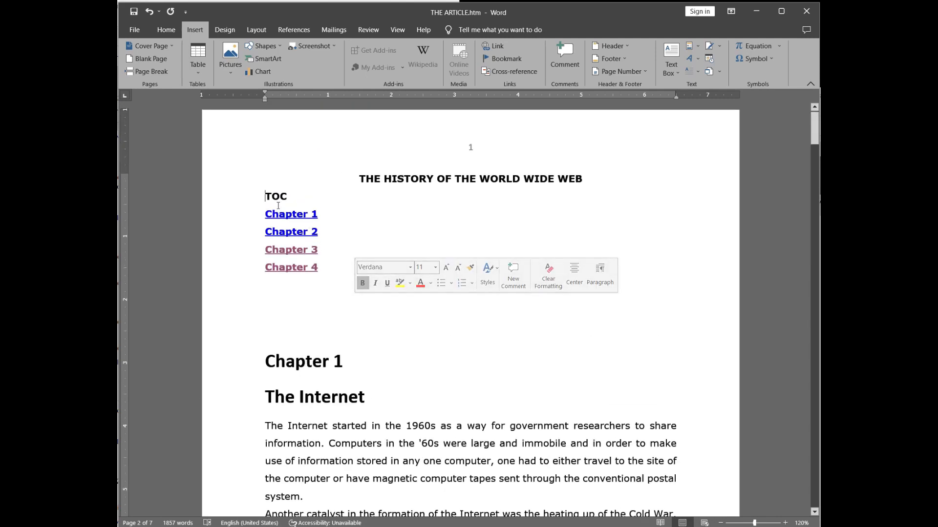
scroll(450, 253, "down", 4)
scroll(450, 253, "down", 15)
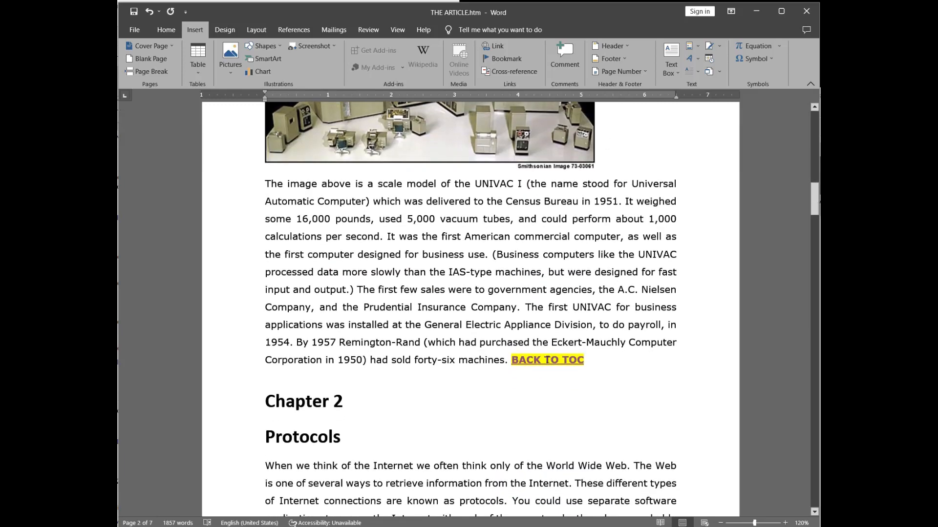
Copy the linked BACK TO TOC text and paste it at the end of the last line before the Chapter 3 heading.
left_click_drag(511, 361, 584, 361)
key("ctrl+c")
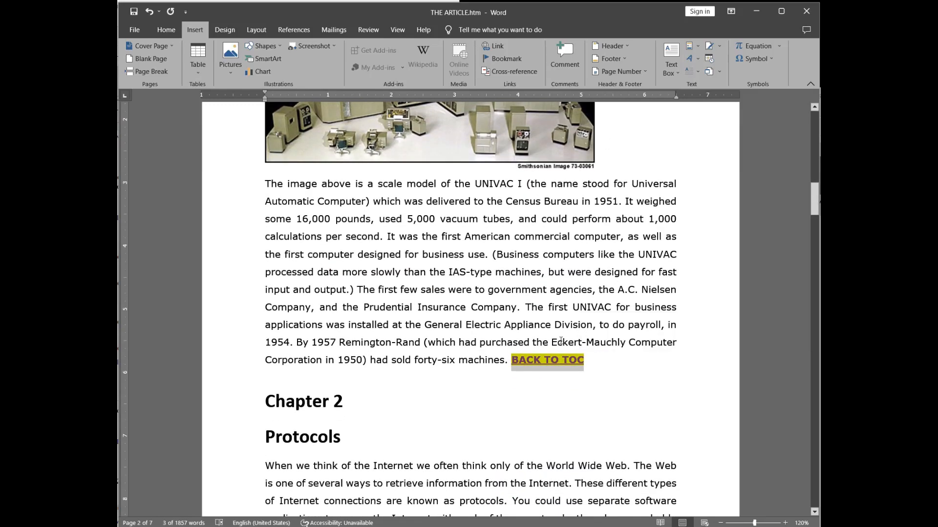
right_click(548, 360)
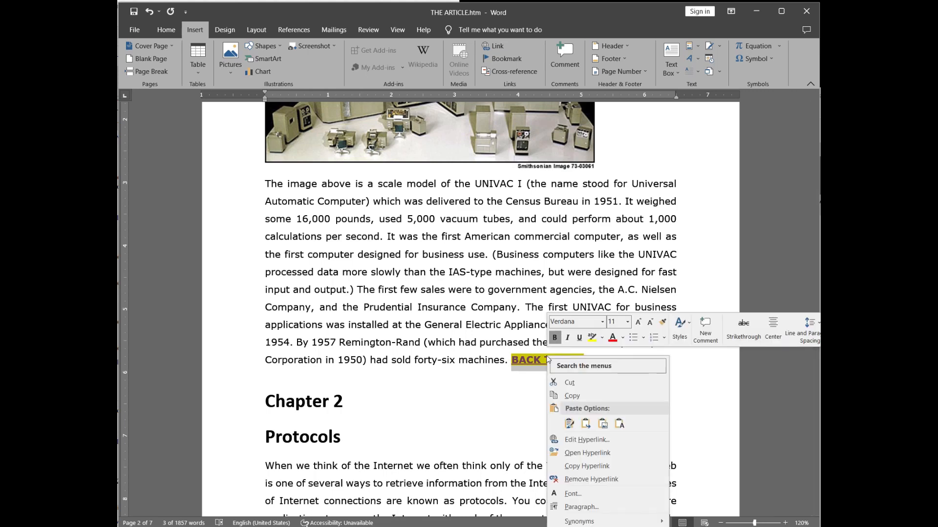
left_click(571, 396)
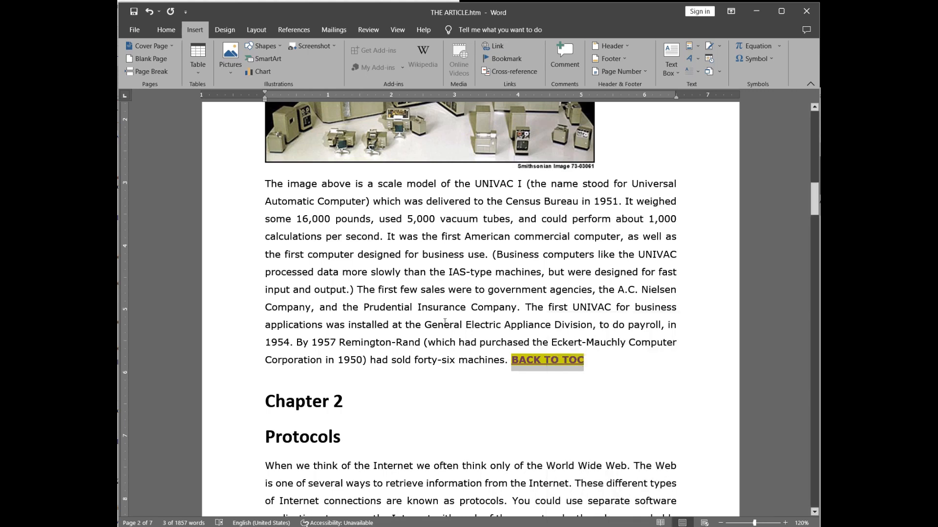
scroll(444, 321, "down", 15)
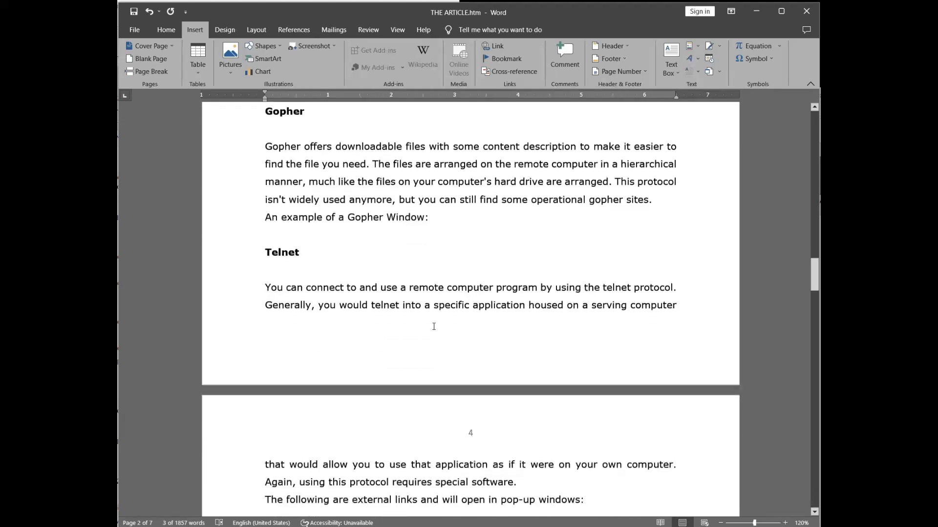
scroll(434, 326, "down", 4)
left_click(591, 305)
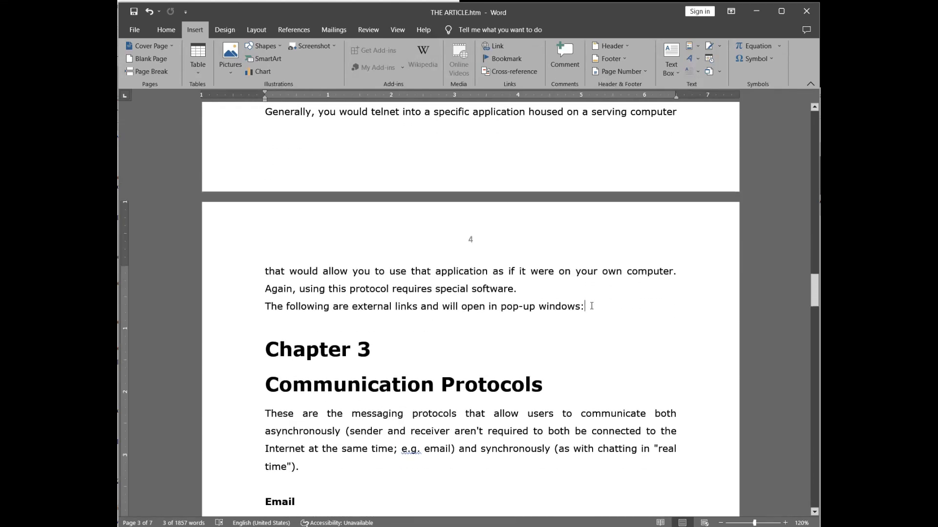
key("ctrl+v")
Paste the BACK TO TOC link at the end of the last paragraph before Chapter 4 and at the document's end.
scroll(591, 306, "down", 15)
left_click(400, 312)
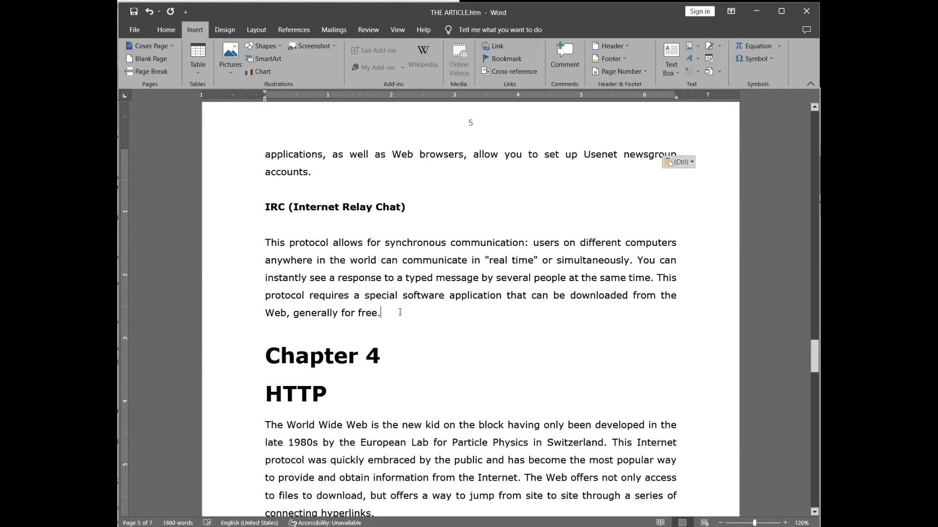
key("ctrl+v")
scroll(419, 310, "down", 18)
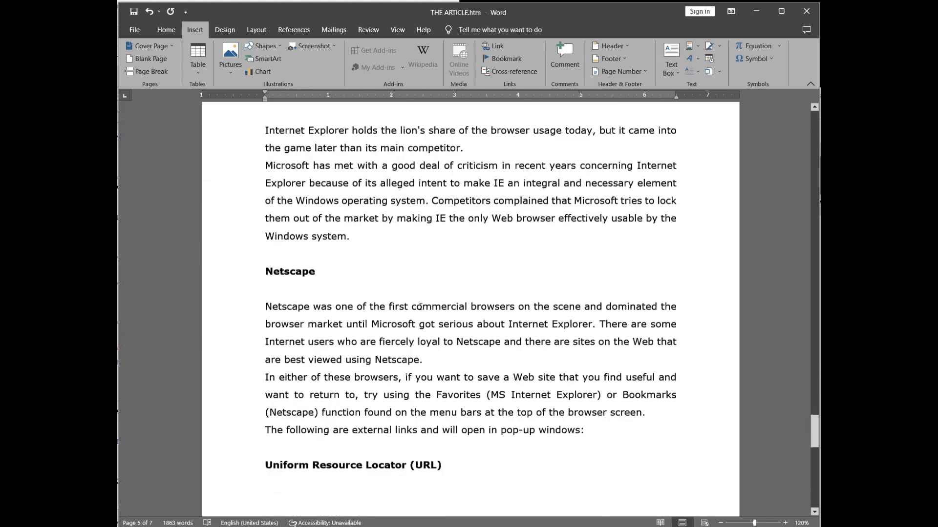
left_click(435, 379)
key("ctrl+v")
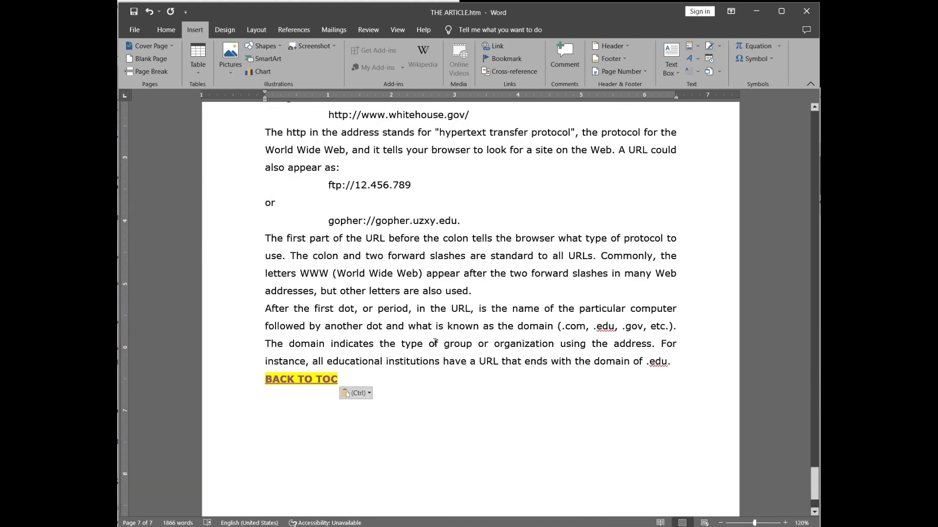
Test the BACK TO TOC link at the document's end and the Chapter 4 link, returning to the table of contents.
left_click(290, 380, "ctrl")
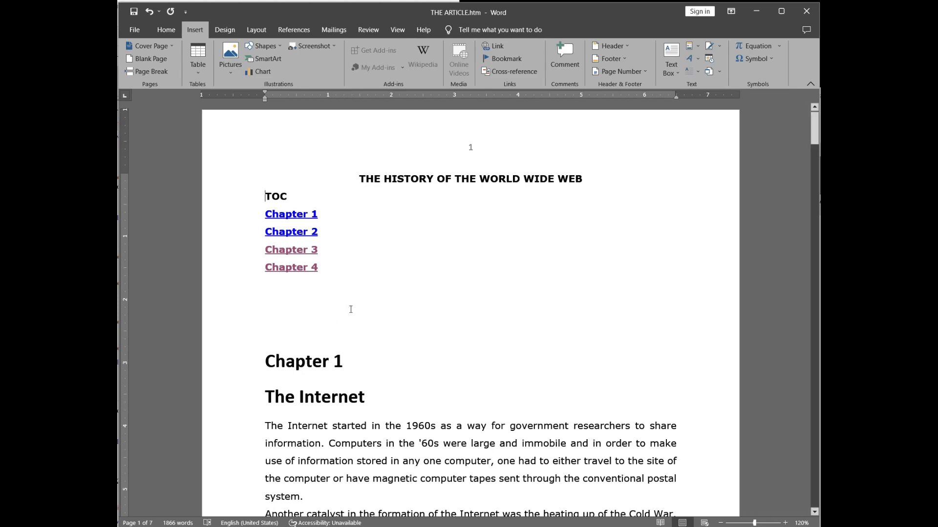
left_click(289, 268, "ctrl")
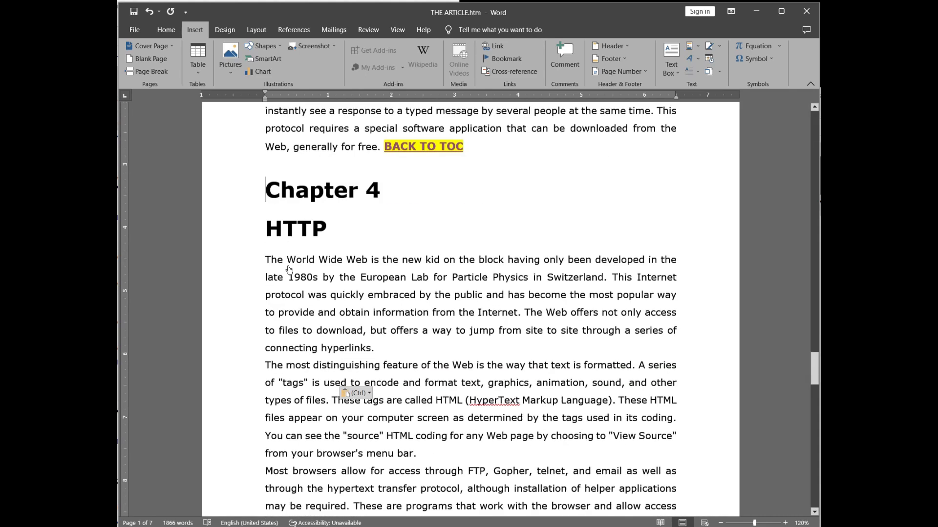
scroll(438, 187, "down", 6)
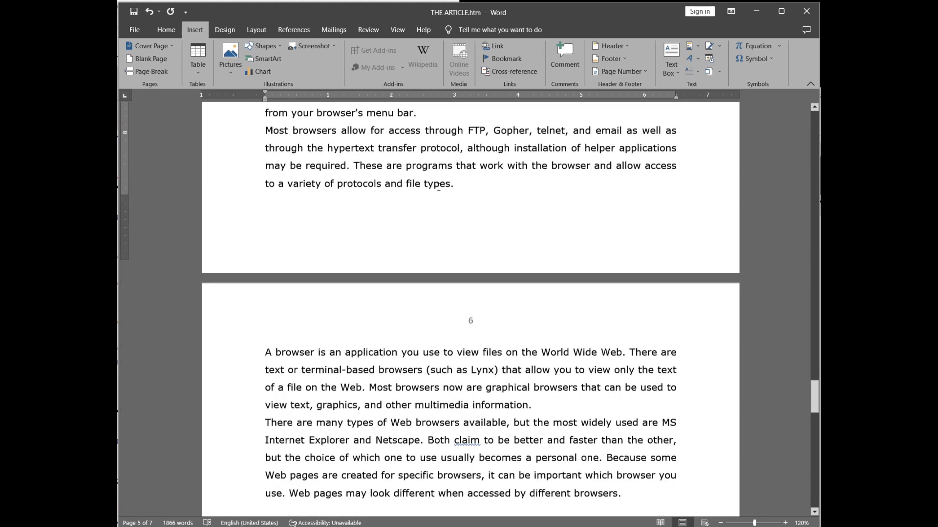
scroll(438, 187, "down", 12)
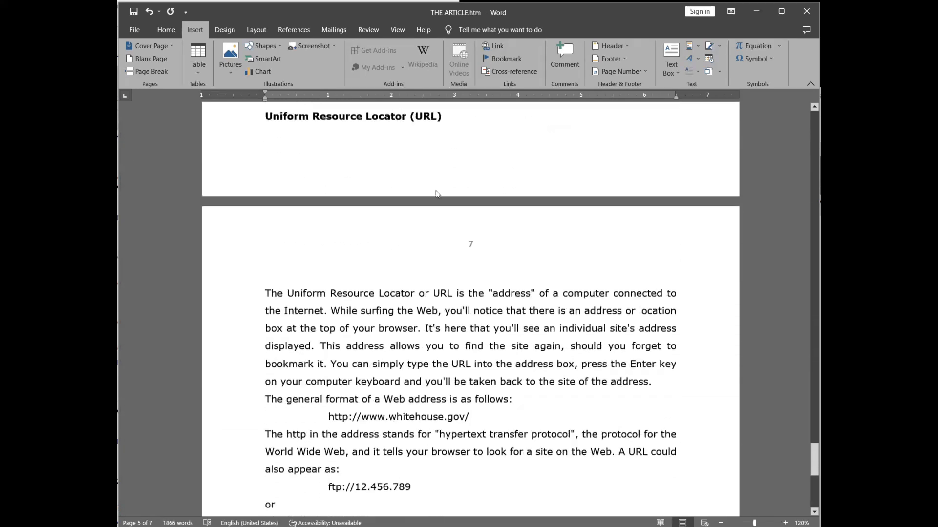
scroll(437, 194, "down", 7)
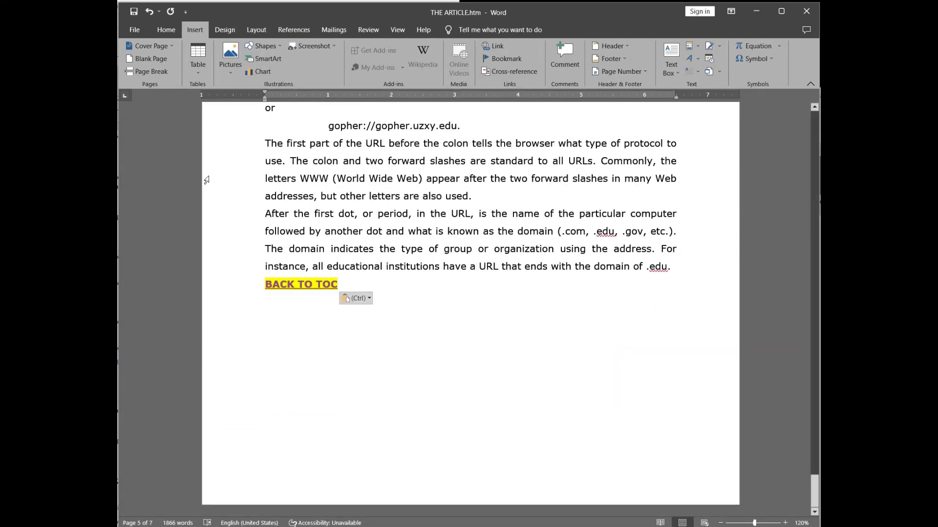
left_click(270, 286, "ctrl")
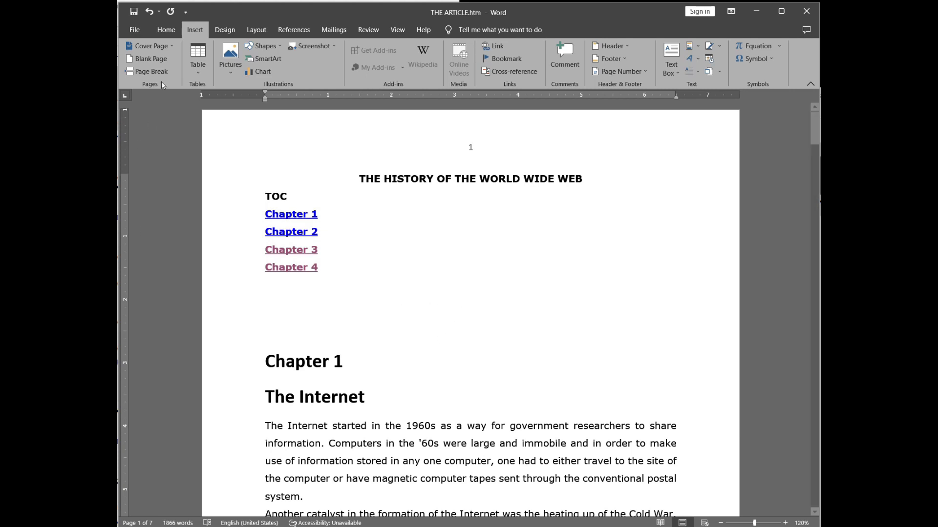
Insert the picture Winton Surf.jpg from the Pictures folder at the start of the TOC line.
left_click(237, 54)
left_click(252, 100)
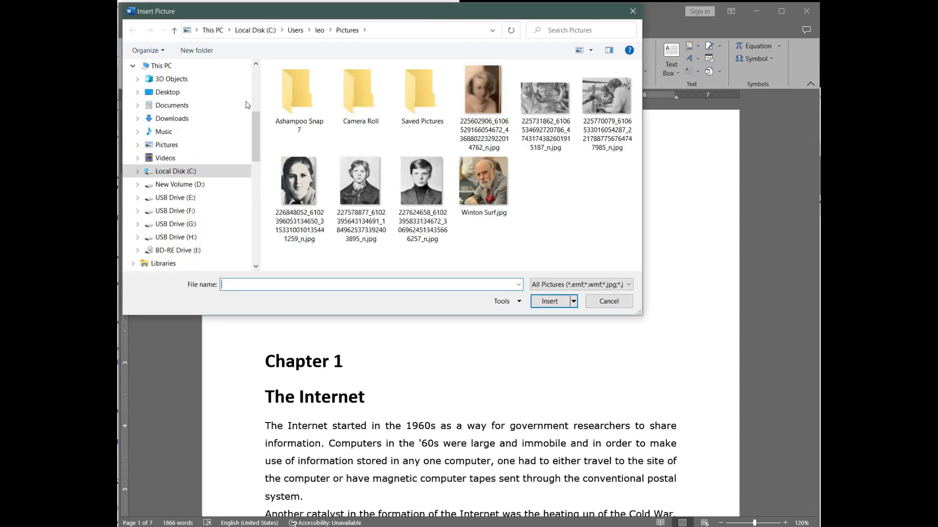
left_click(480, 183)
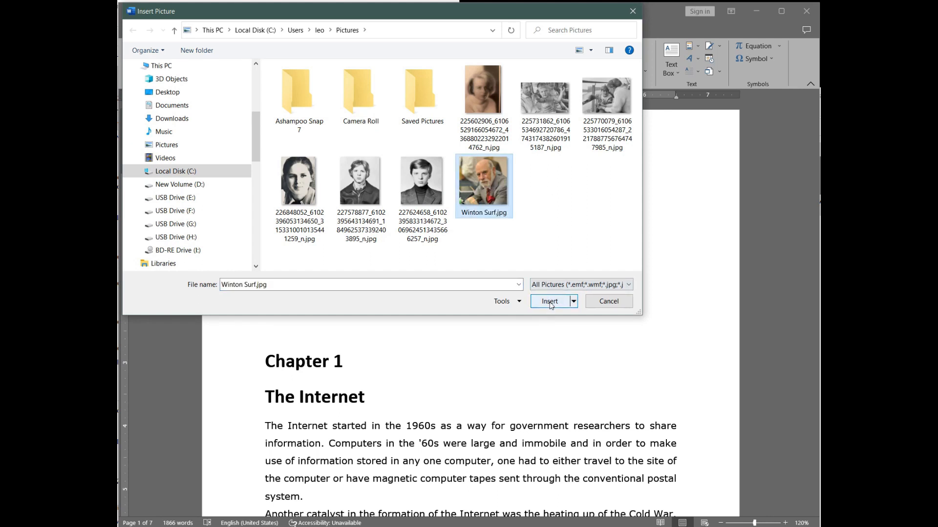
left_click(550, 301)
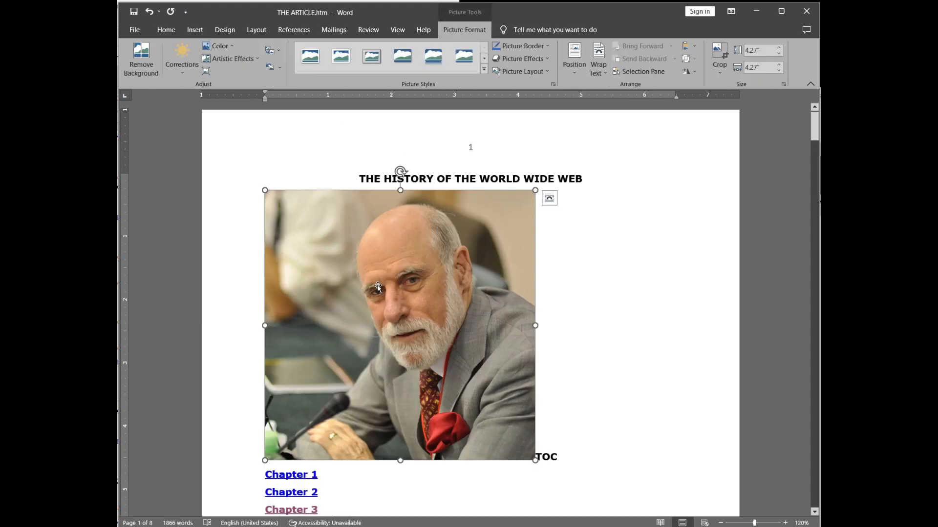
Set the inserted picture's text wrapping to Tight.
left_click_drag(377, 286, 388, 313)
right_click(458, 384)
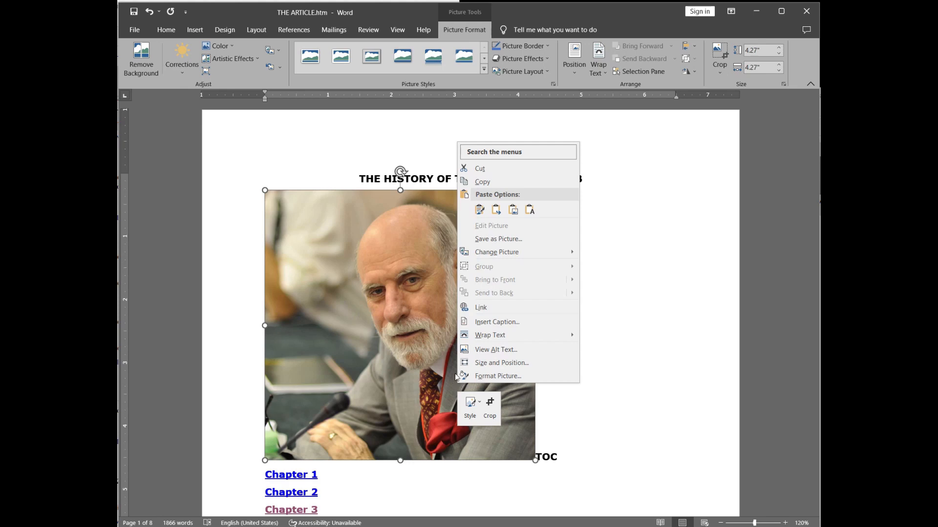
mouse_move(485, 338)
left_click(601, 362)
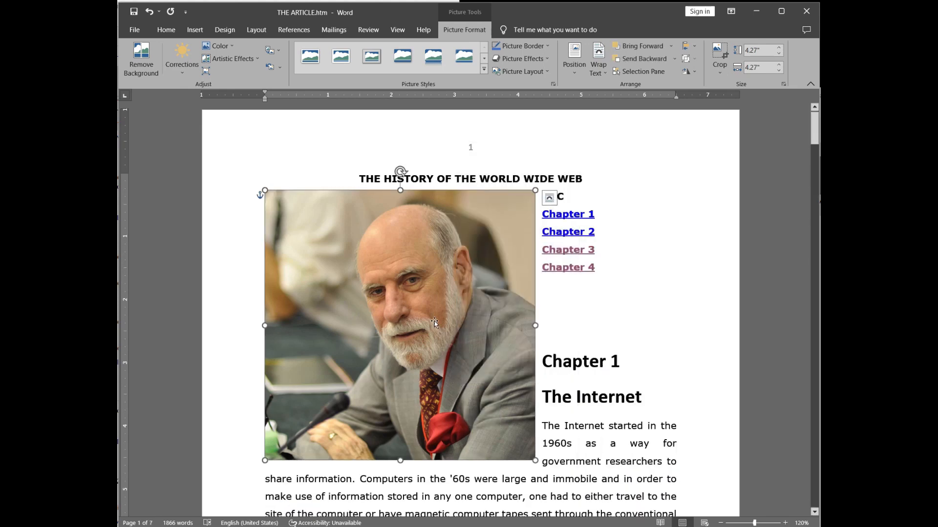
Move the picture down beside the first paragraph of Chapter 1 and shrink it to about 2.26" by 2.26".
left_click_drag(375, 277, 369, 395)
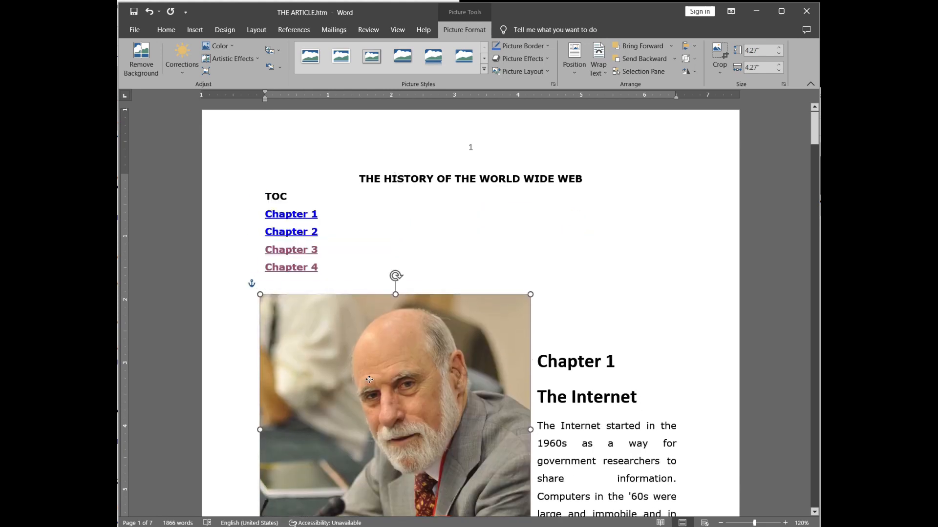
left_click_drag(533, 292, 402, 447)
scroll(497, 304, "down", 6)
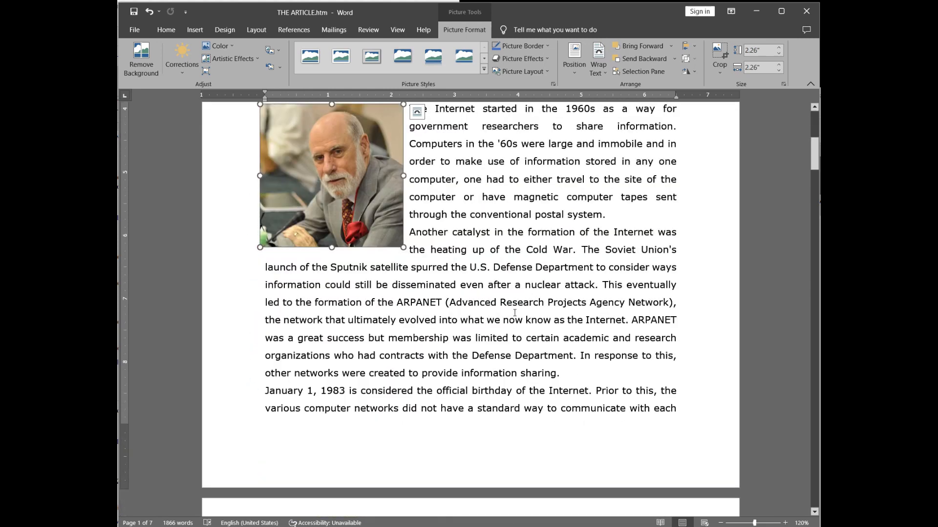
scroll(515, 313, "up", 2)
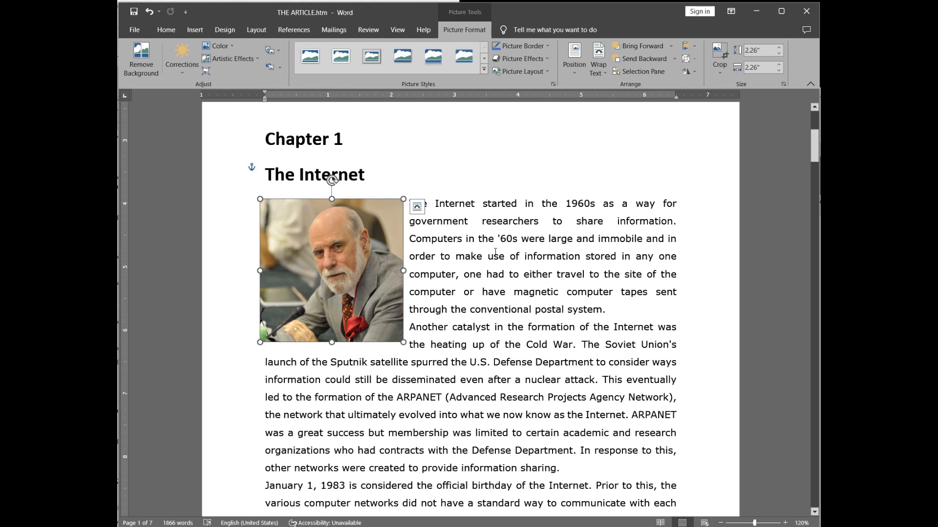
right_click(338, 271)
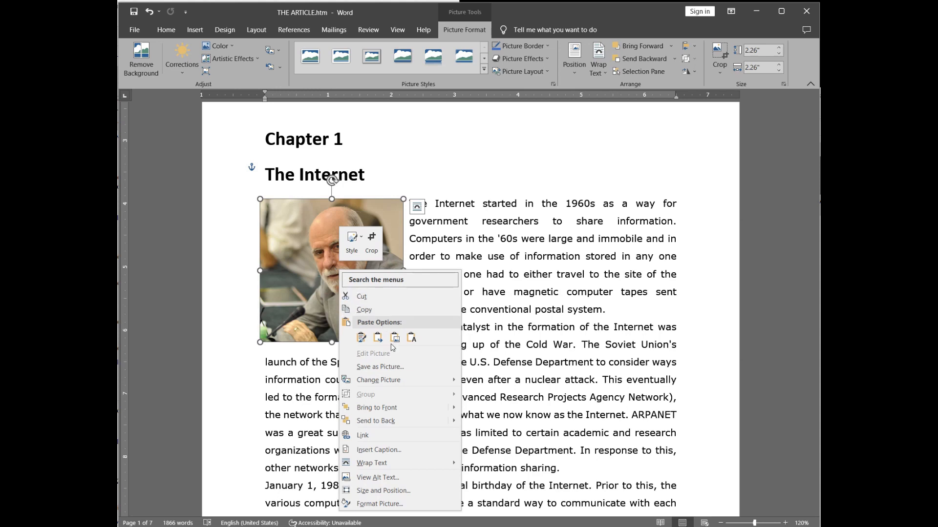
left_click(365, 436)
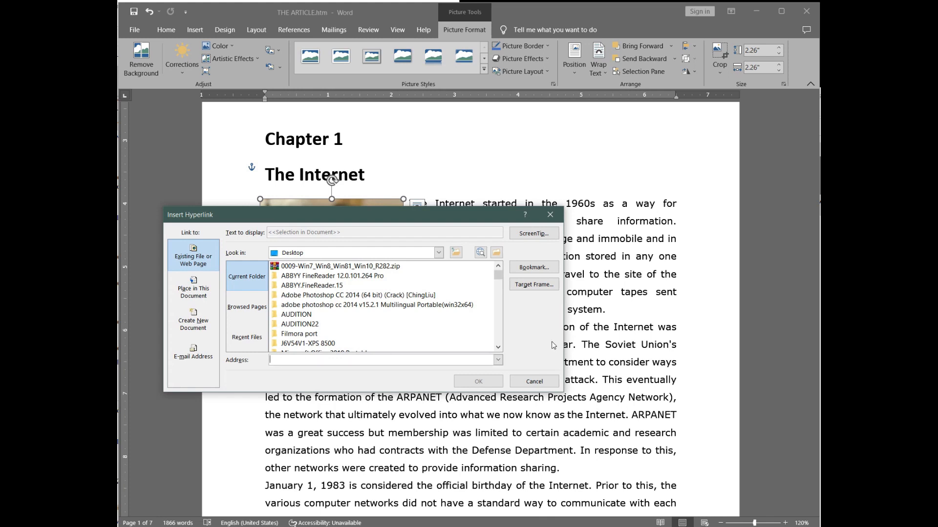
type("HTT")
type("P://WWW.MEC")
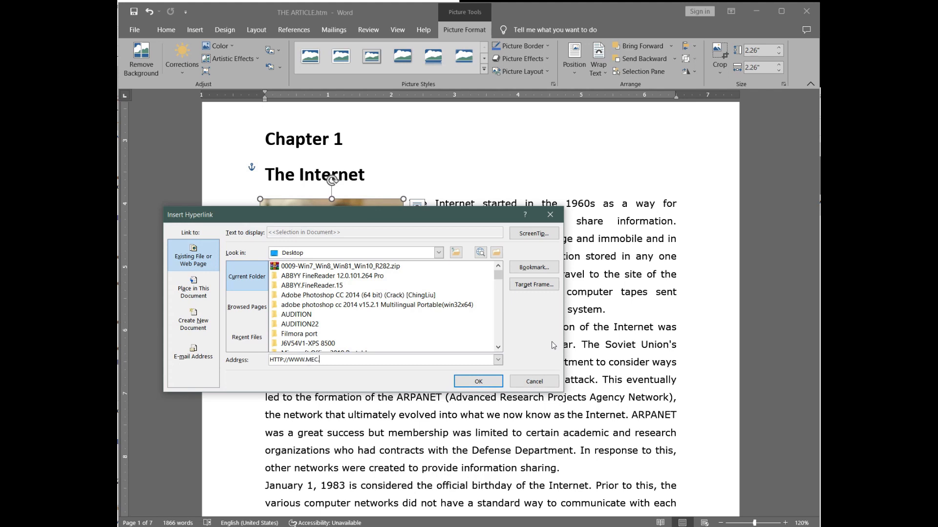
type(".CUNY.EDU")
left_click(478, 382)
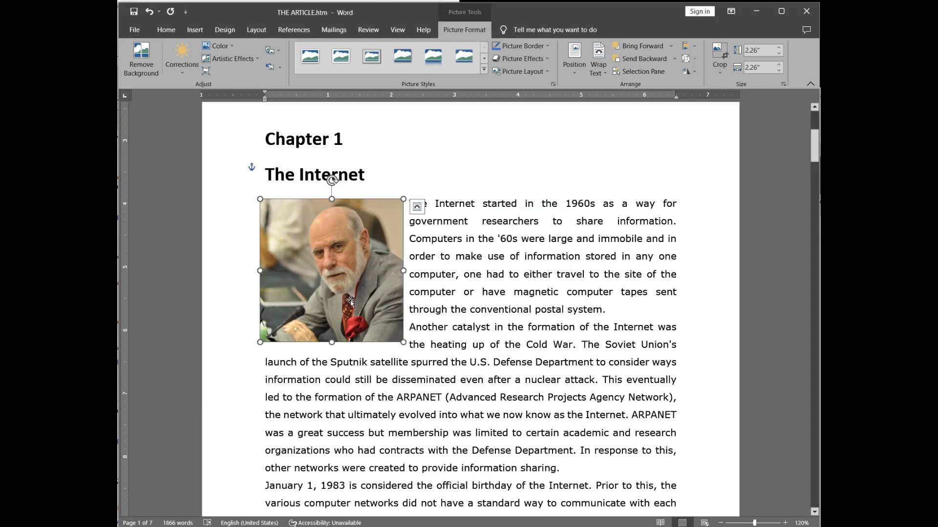
Check the web link on the Chapter 1 picture and review the table of contents above it.
mouse_move(351, 301)
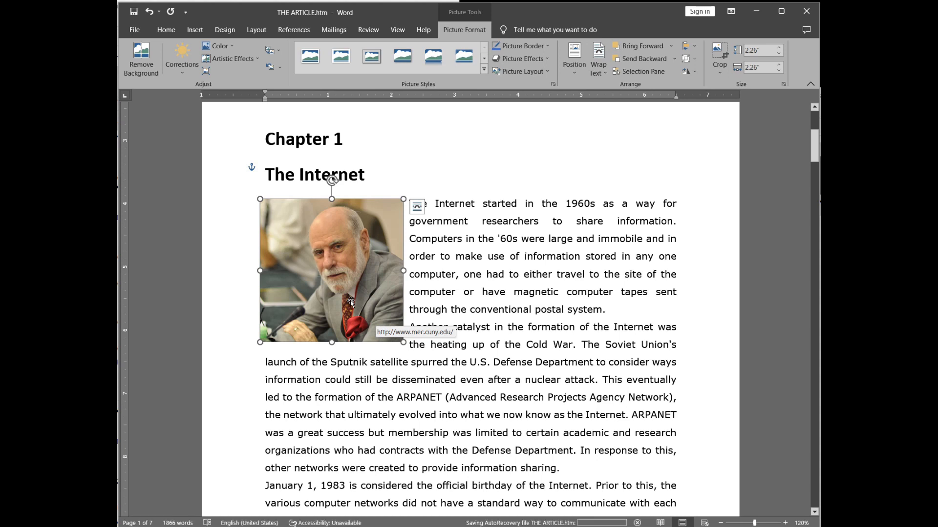
key("ctrl")
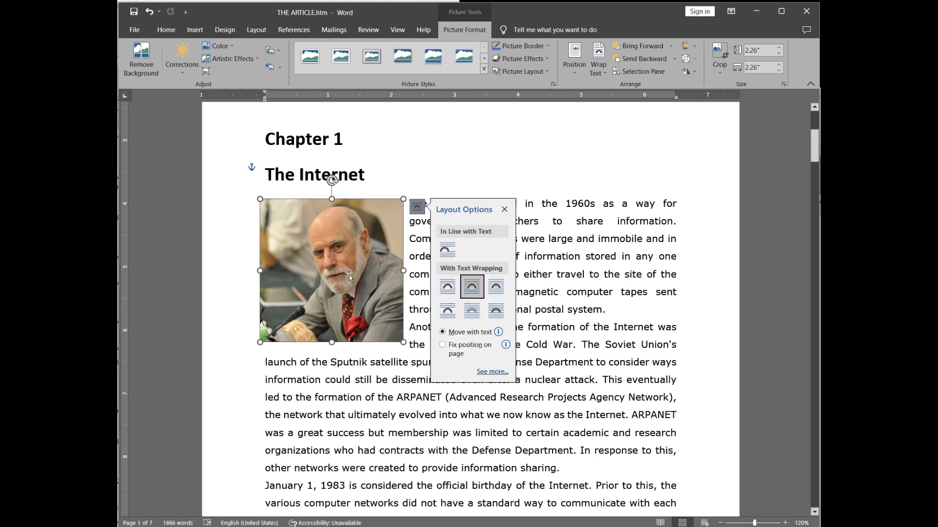
left_click(307, 350)
left_click(321, 286)
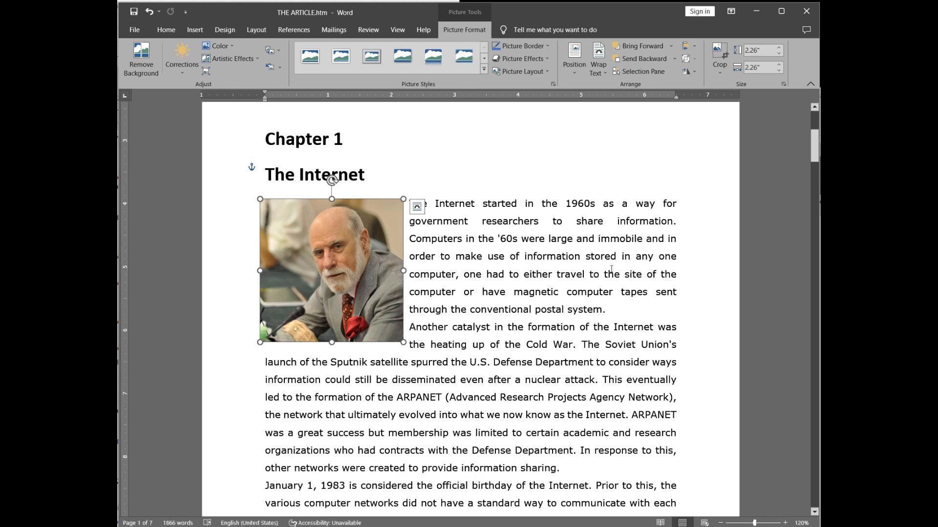
scroll(542, 324, "up", 4)
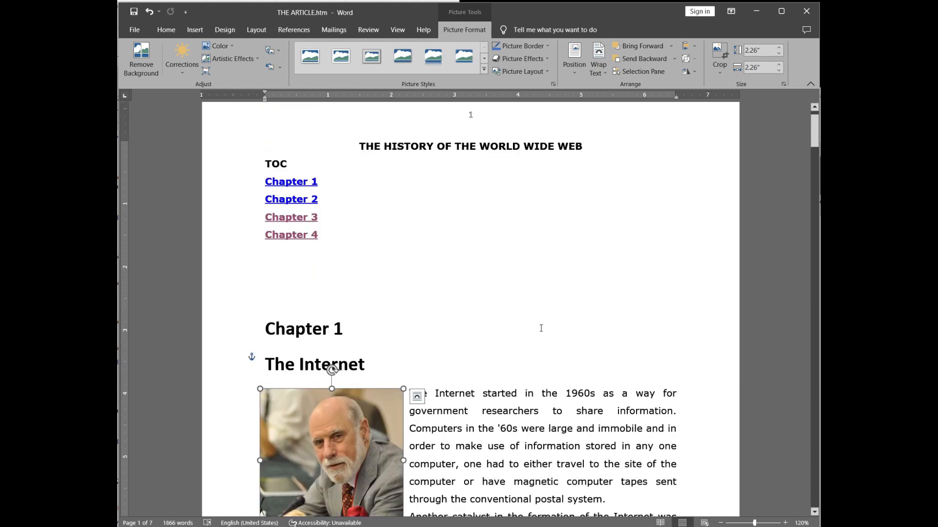
scroll(541, 327, "down", 4)
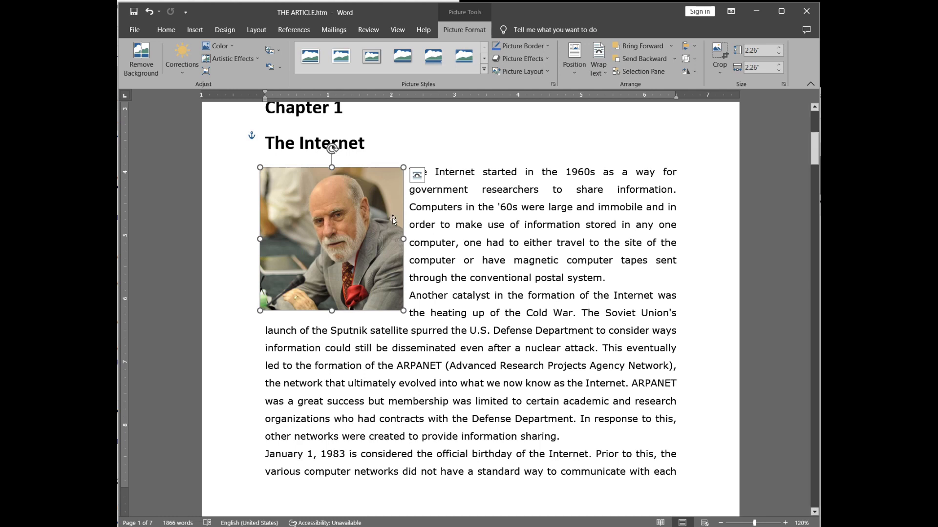
Save a copy of the article to the Desktop as SURF.htm in the Web Page (*.htm;*.html) format.
left_click(135, 31)
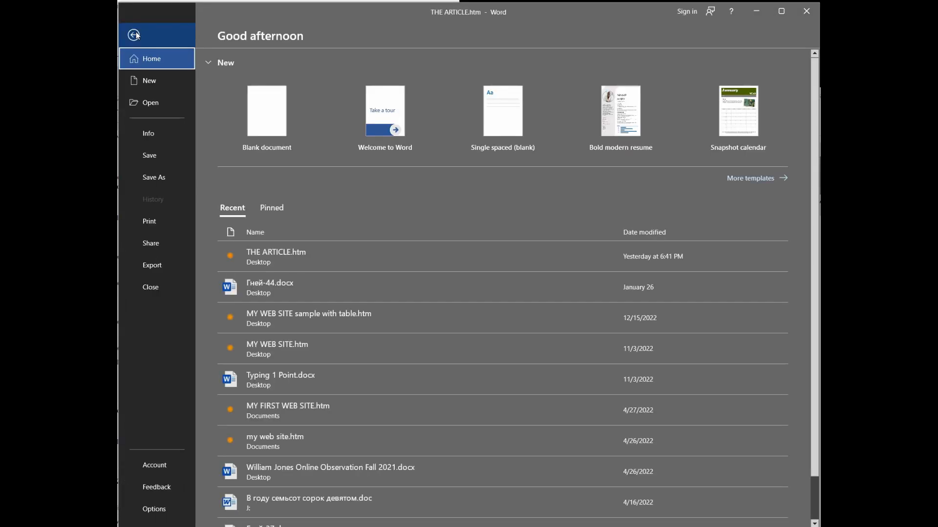
left_click(158, 178)
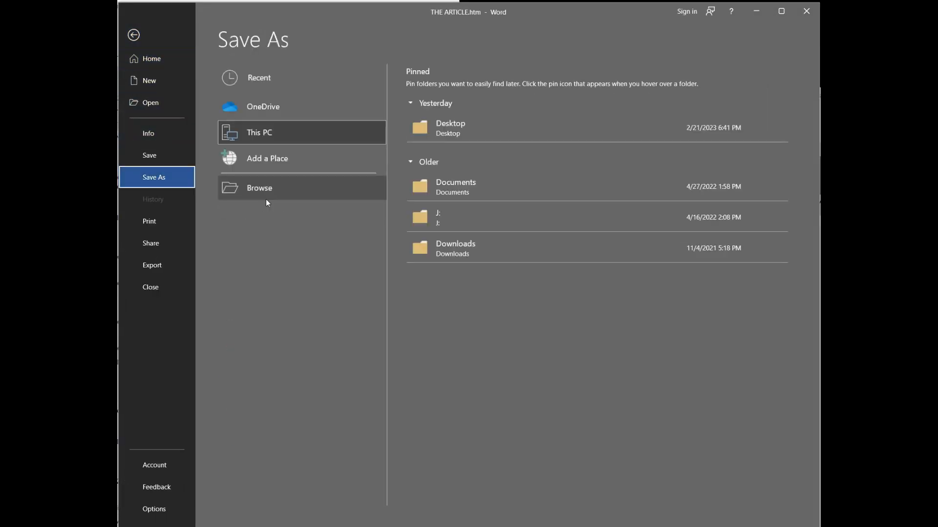
left_click(261, 195)
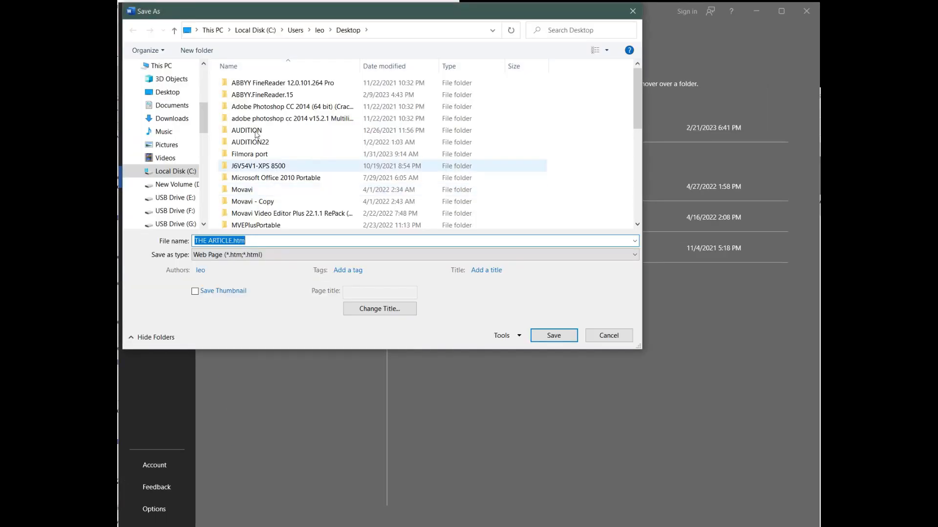
left_click(168, 92)
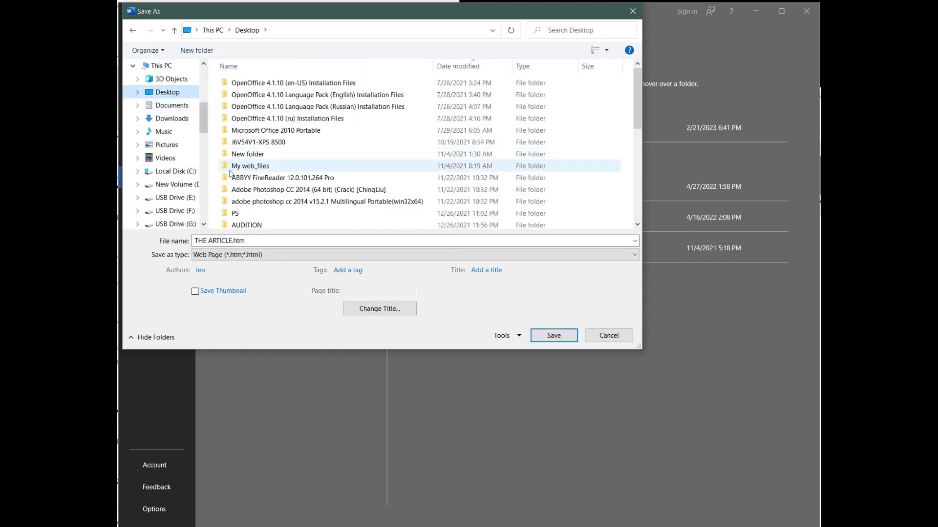
left_click(230, 240)
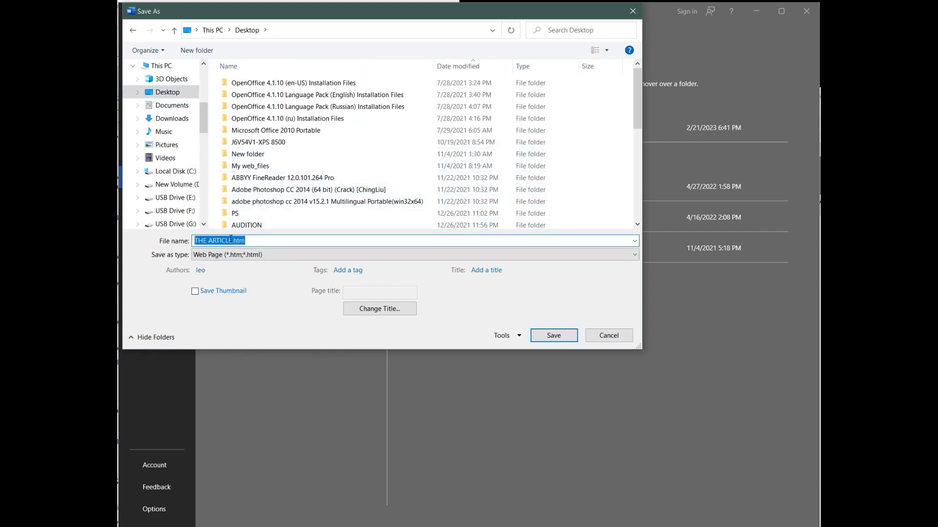
left_click(230, 240)
left_click_drag(230, 239, 195, 240)
type("SUR")
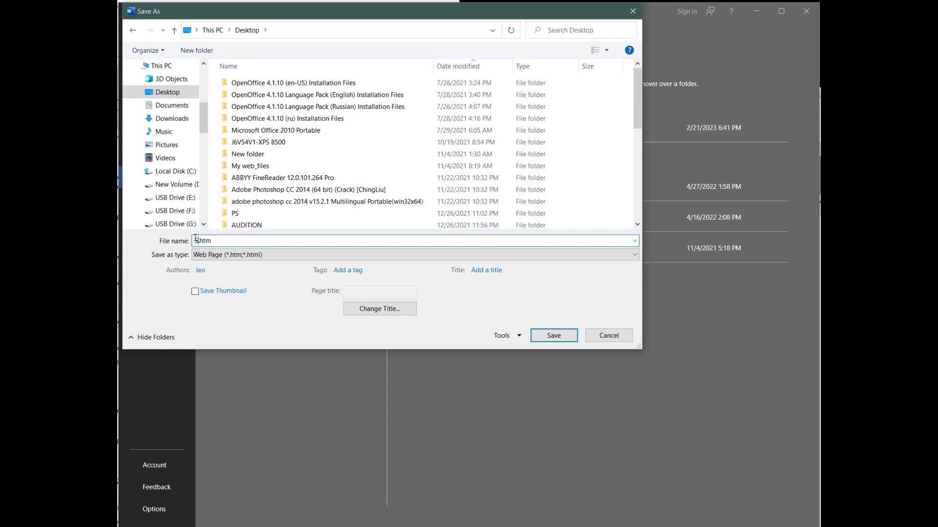
type("F")
left_click(634, 255)
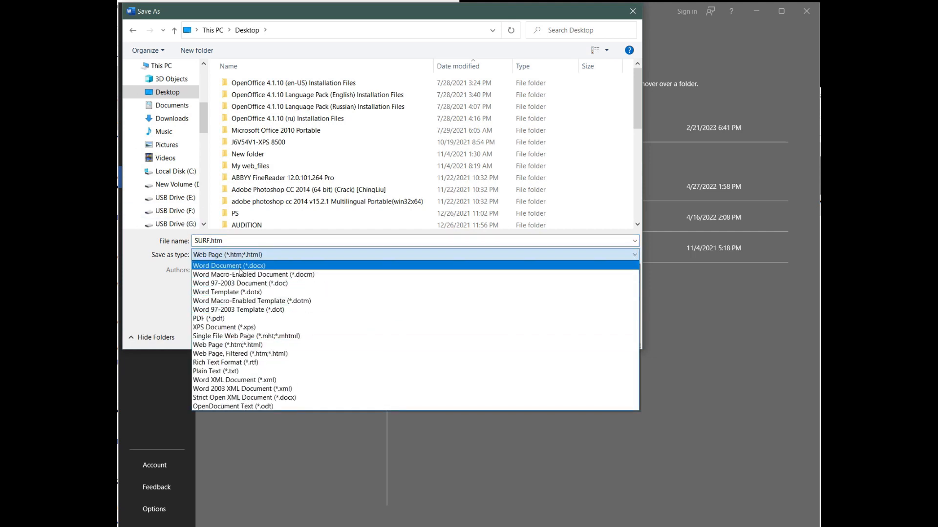
left_click(253, 346)
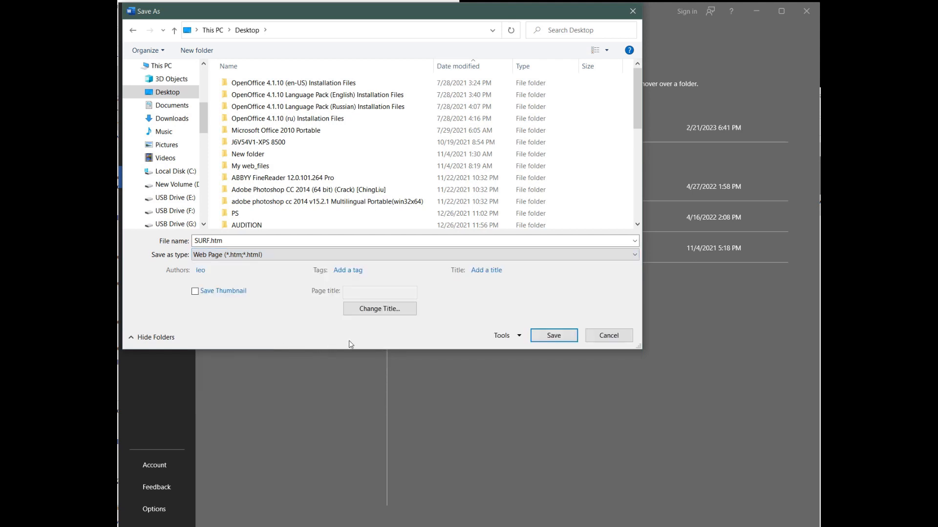
left_click(563, 336)
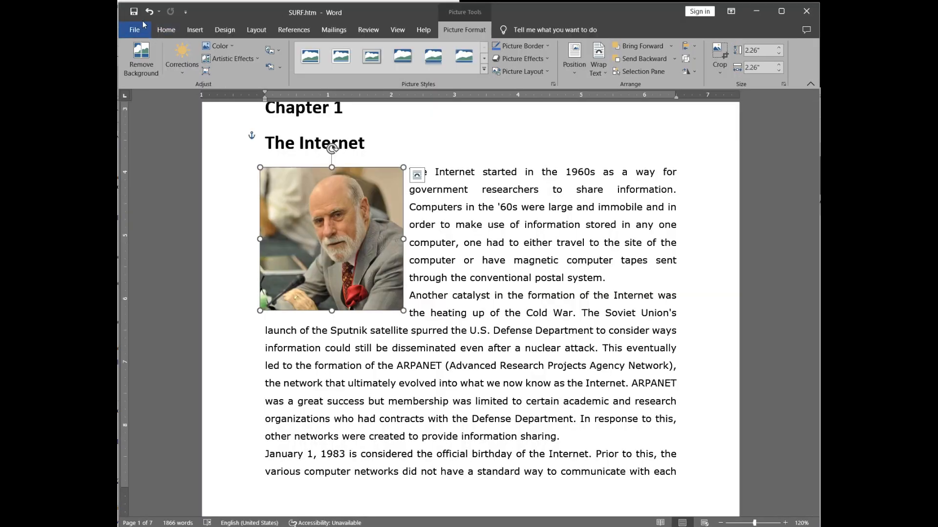
Save SURF.htm to the Desktop once more, keeping its name and Web Page format.
left_click(134, 30)
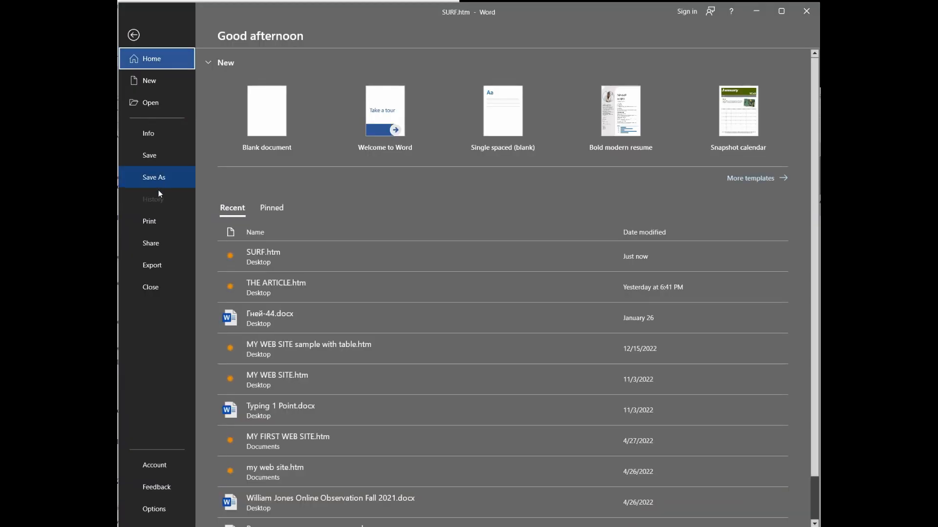
left_click(159, 179)
left_click(253, 189)
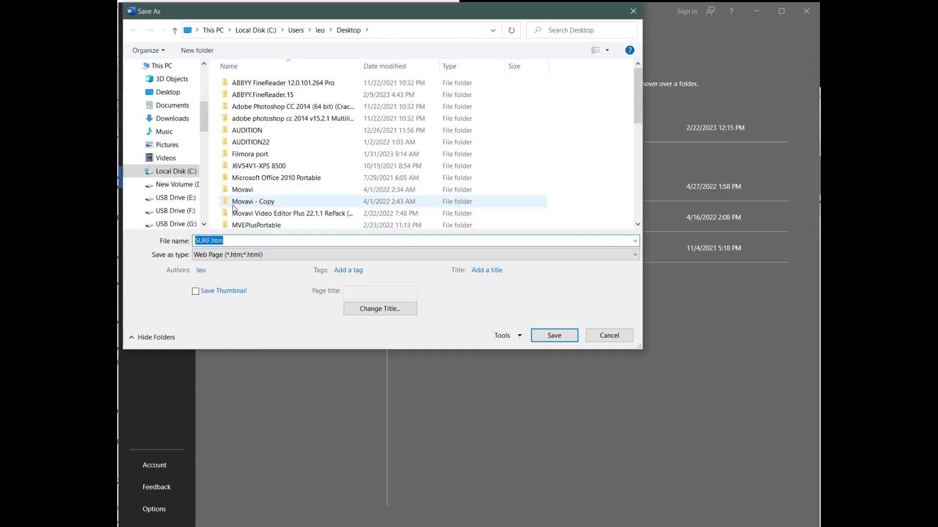
left_click(173, 93)
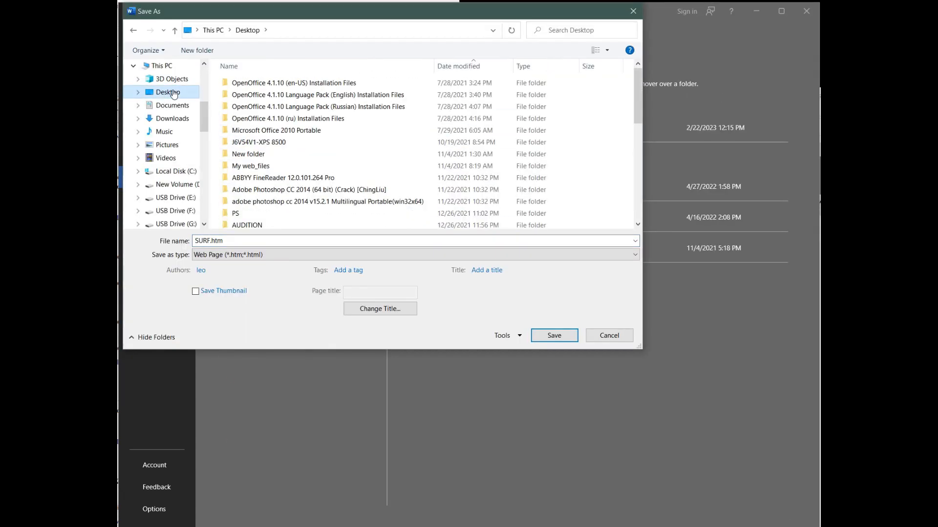
left_click(554, 337)
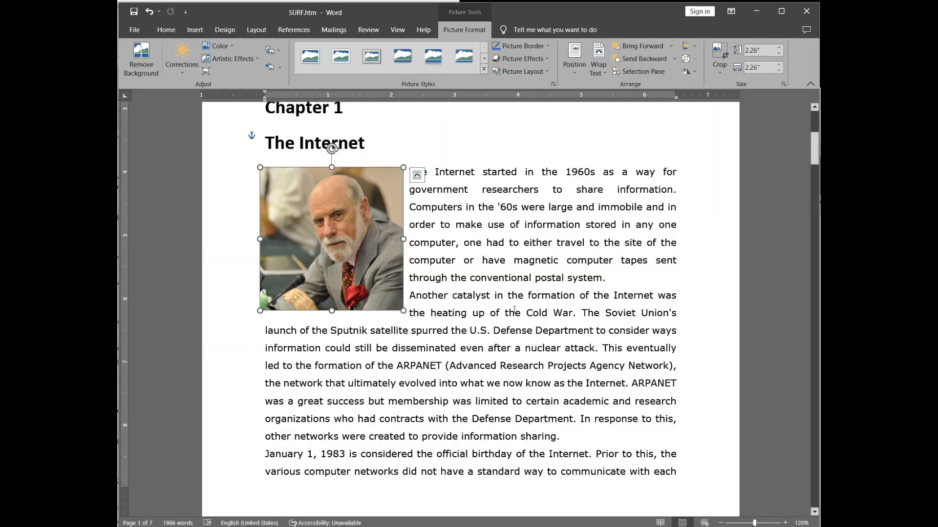
Move the document window aside to expose the SURF.htm file on the desktop.
scroll(510, 303, "up", 3)
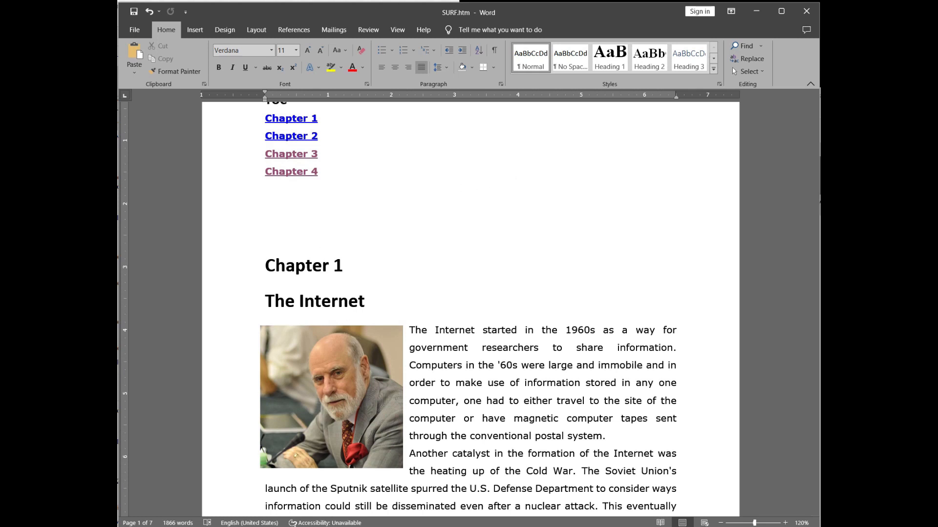
key("alt+Tab")
left_click(394, 7)
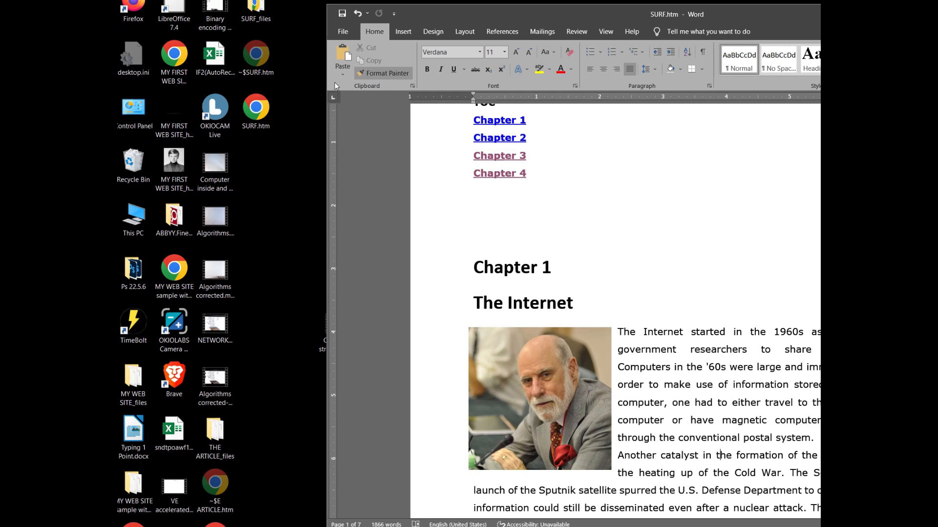
left_click(262, 126)
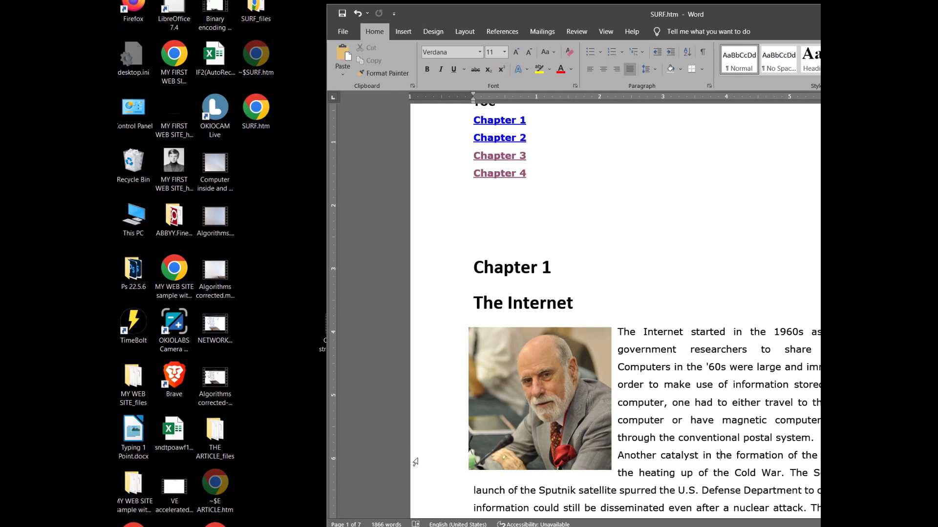
Switch to Chrome, move its window beside the desktop files, and open SURF.htm in a new tab.
left_click(463, 522)
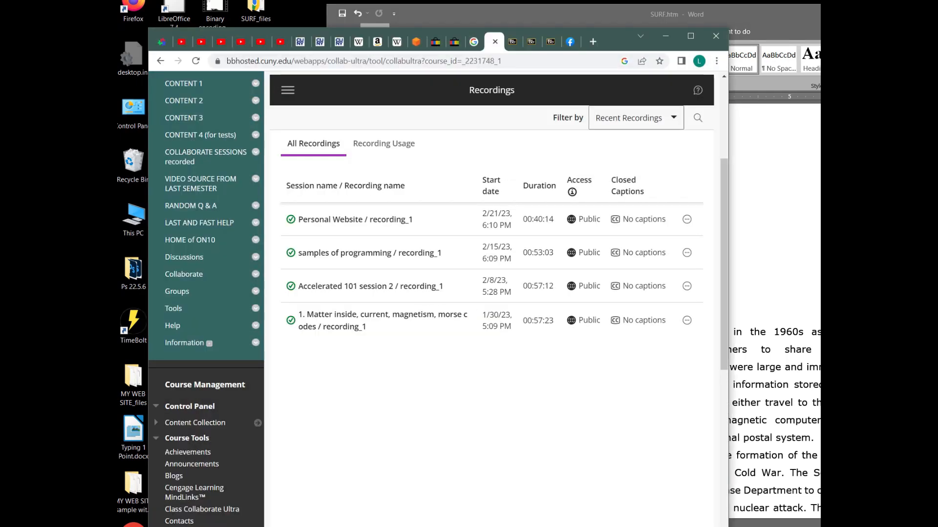
left_click_drag(415, 30, 515, 13)
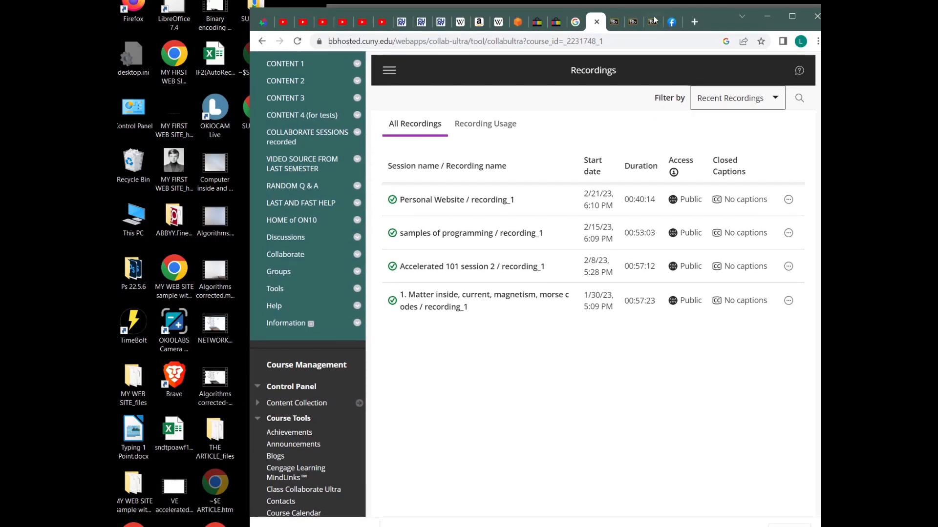
key("ctrl+t")
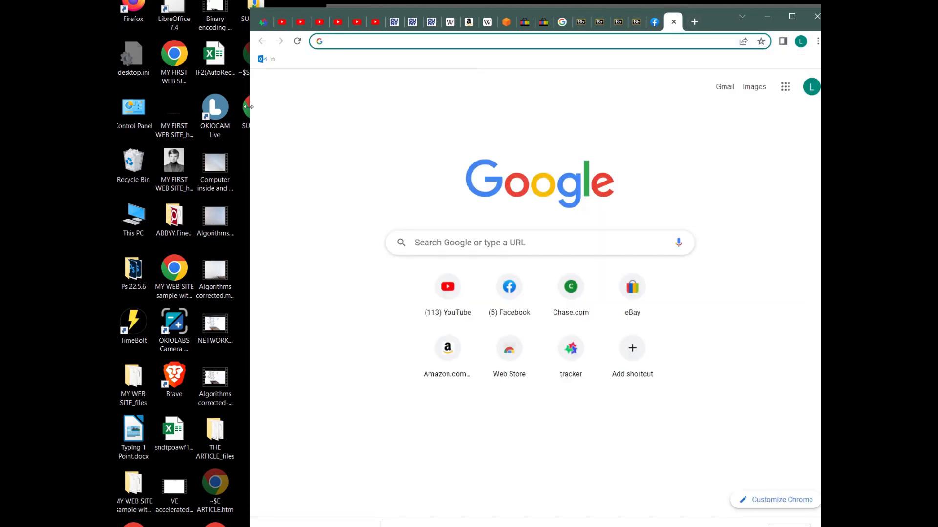
left_click_drag(248, 109, 351, 151)
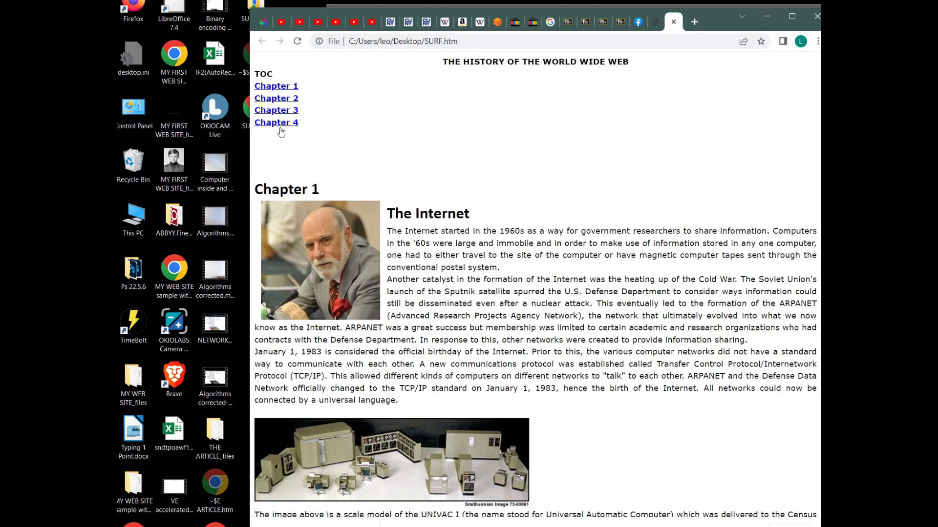
Widen the browser window over the desktop icons so the SURF.htm page has more room.
left_click_drag(250, 71, 129, 51)
left_click_drag(829, 188, 814, 188)
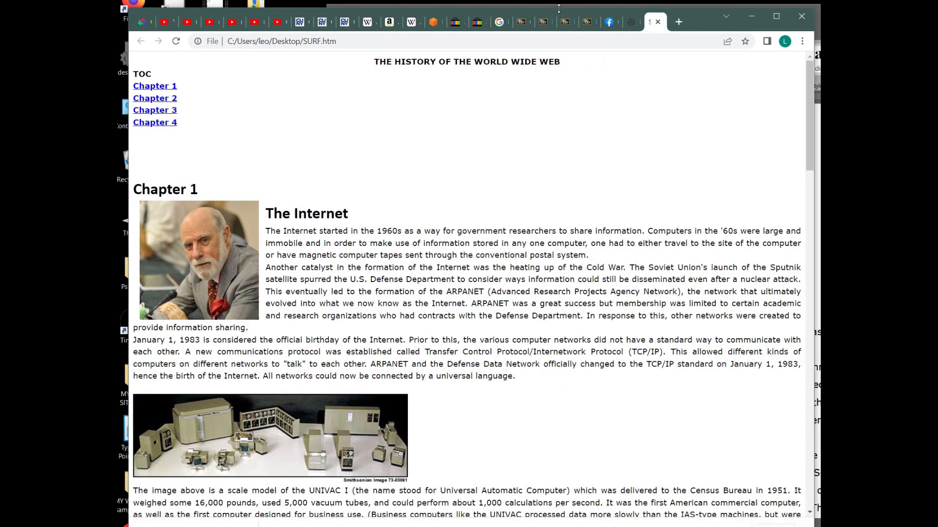
left_click_drag(558, 9, 557, 5)
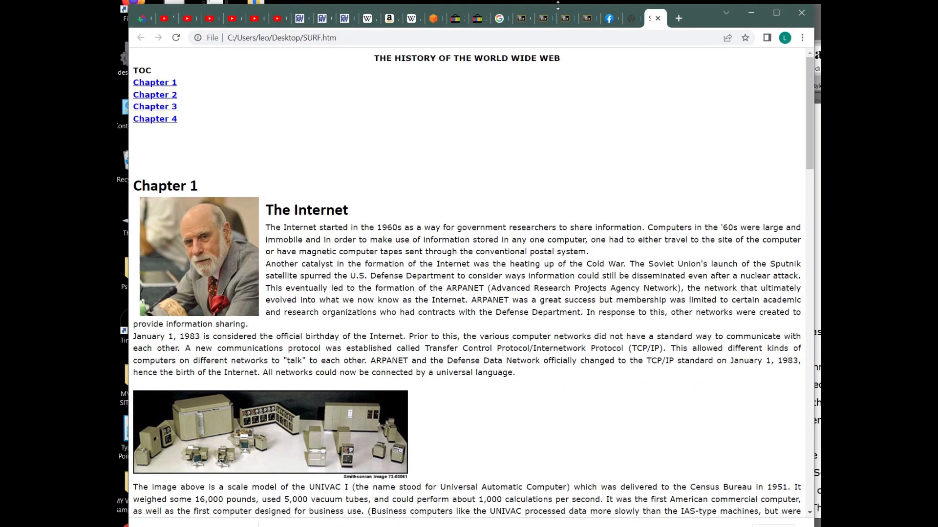
left_click_drag(129, 121, 121, 121)
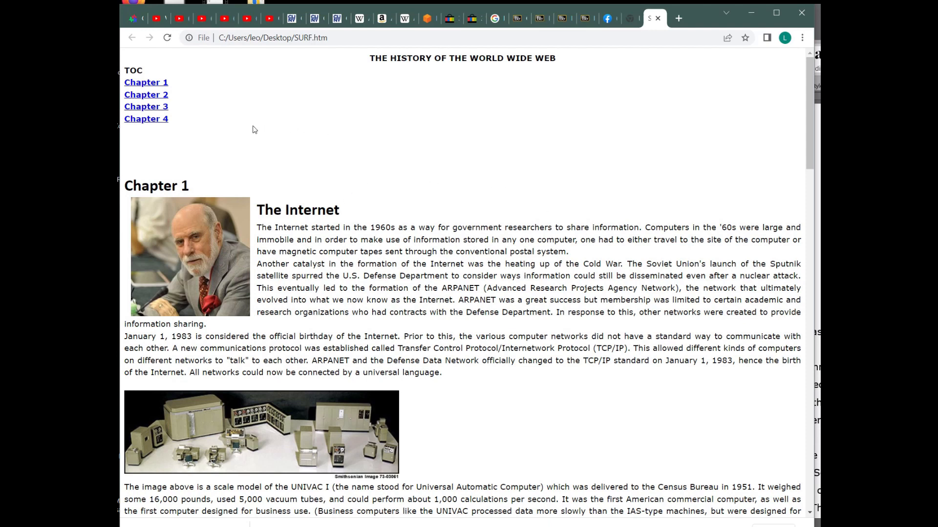
Test the Chapter 4 and Chapter 3 links on the web page, returning through each chapter's BACK TO TOC link.
left_click(149, 121)
scroll(464, 284, "down", 4)
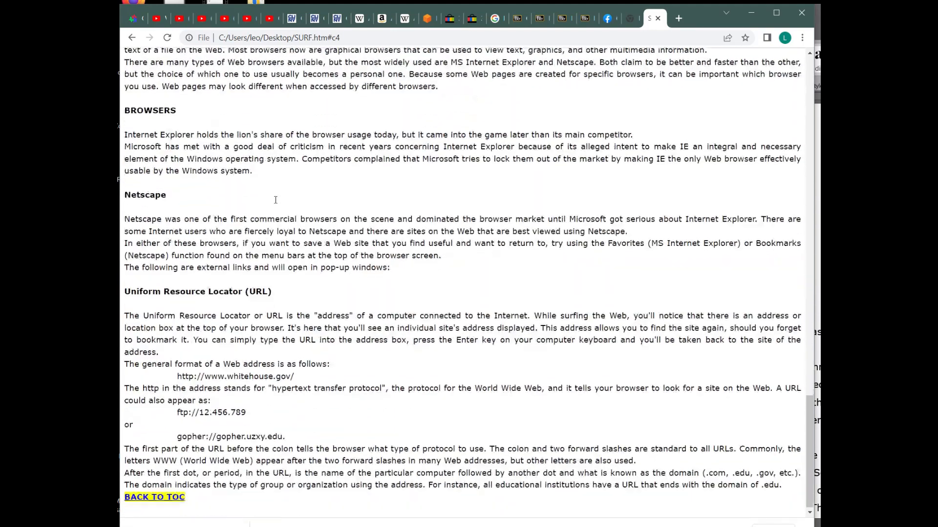
left_click(146, 495)
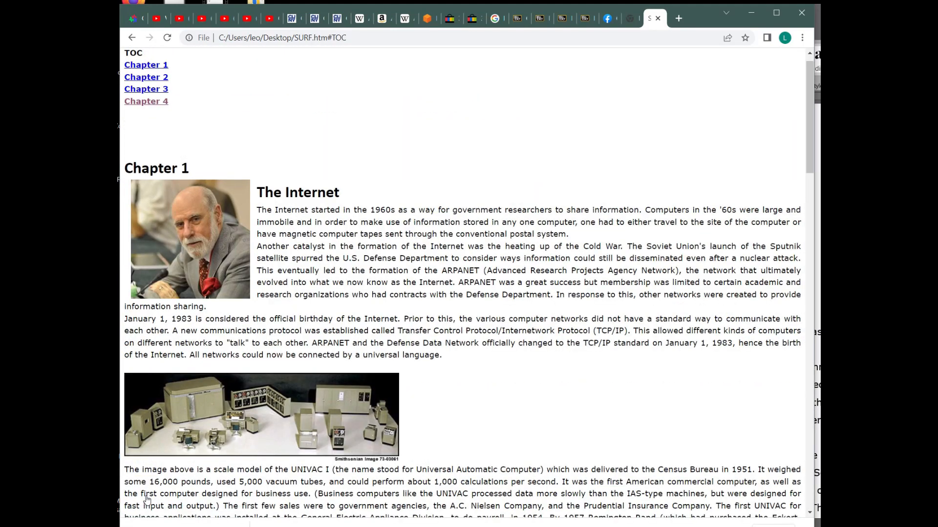
left_click(167, 90)
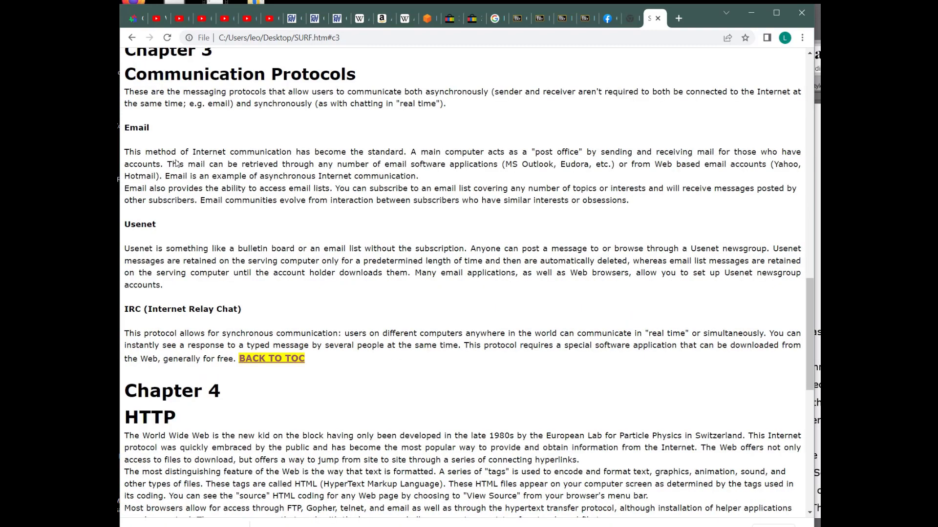
scroll(191, 103, "up", 1)
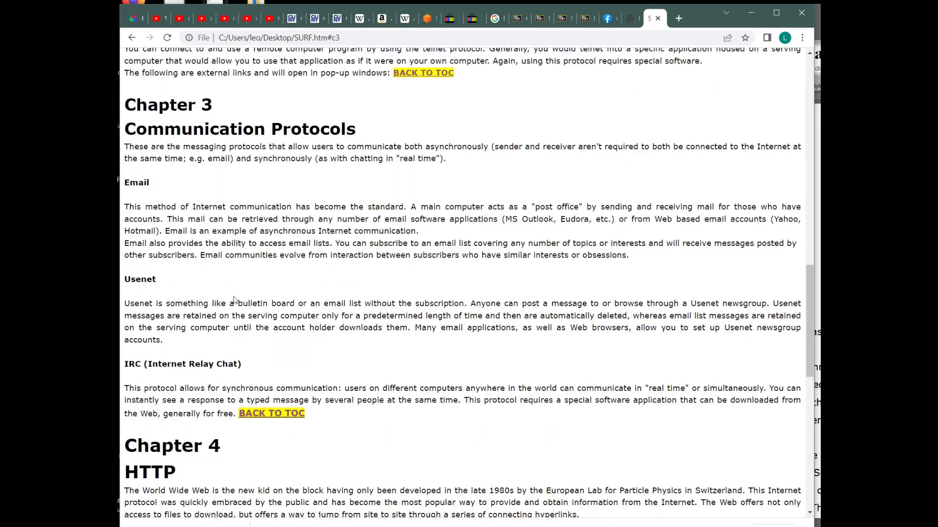
left_click(264, 416)
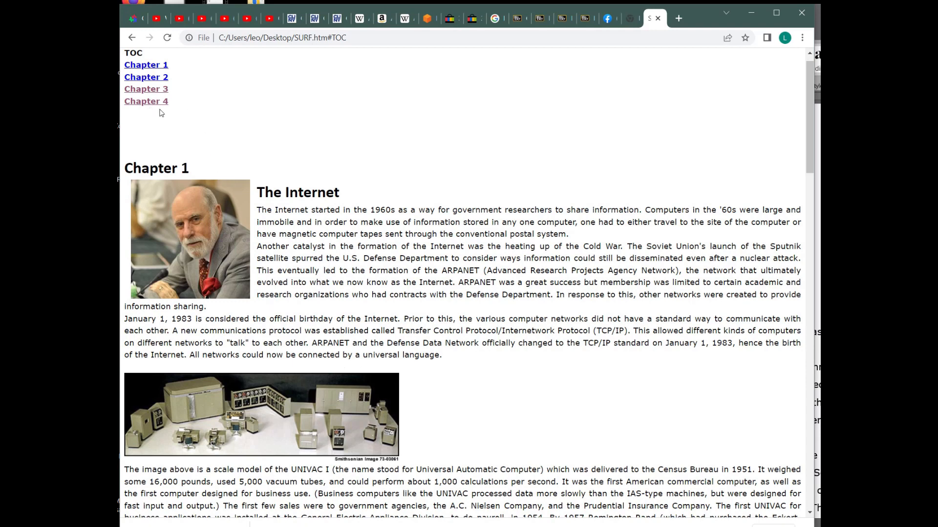
Test the Chapter 1 picture's link to the college website and go back to the SURF.htm page.
left_click(187, 247)
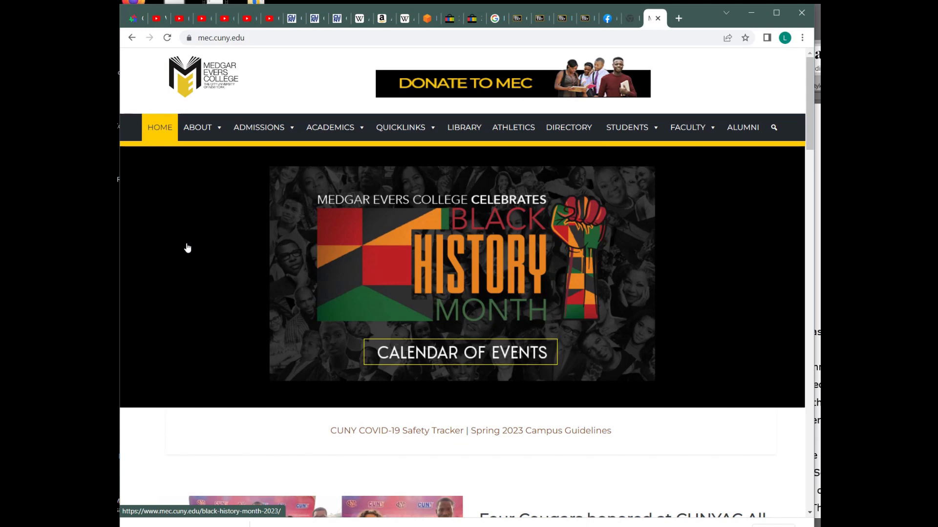
left_click(132, 38)
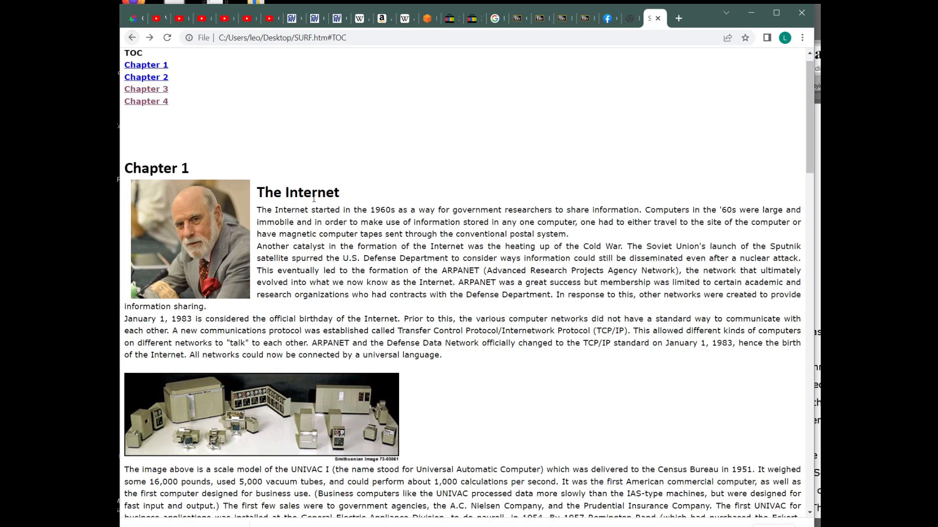